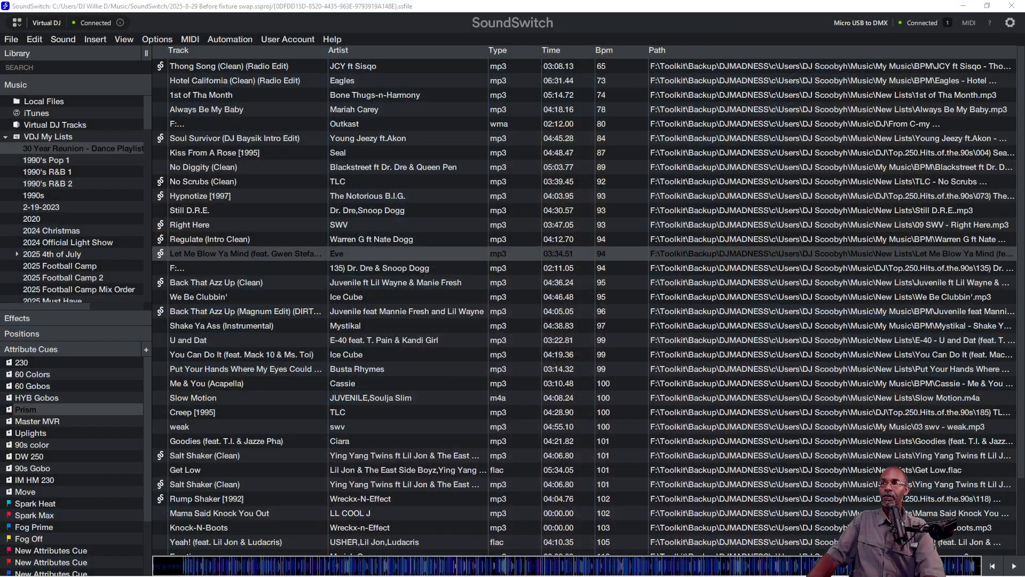
Examine the tracks in the 30 Year Reunion dance playlist, including the two Salt Shaker (Clean) entries.
click(215, 297)
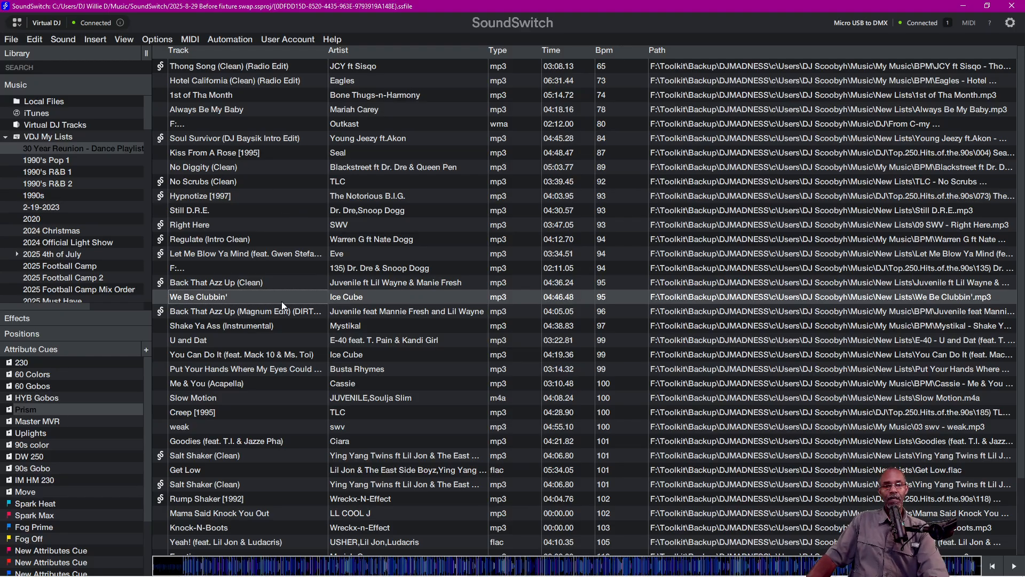
scroll(232, 409, down, 2)
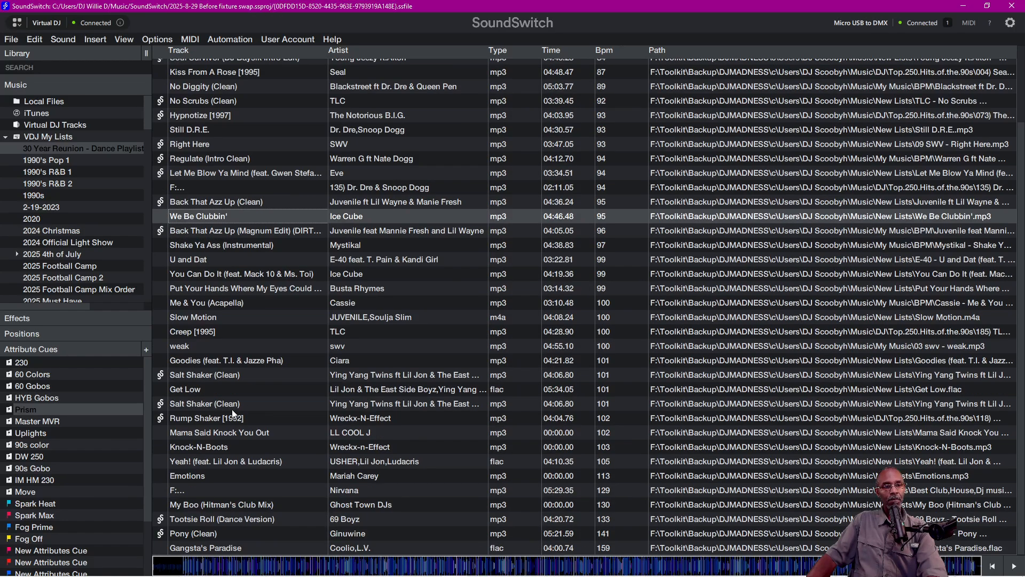
click(203, 376)
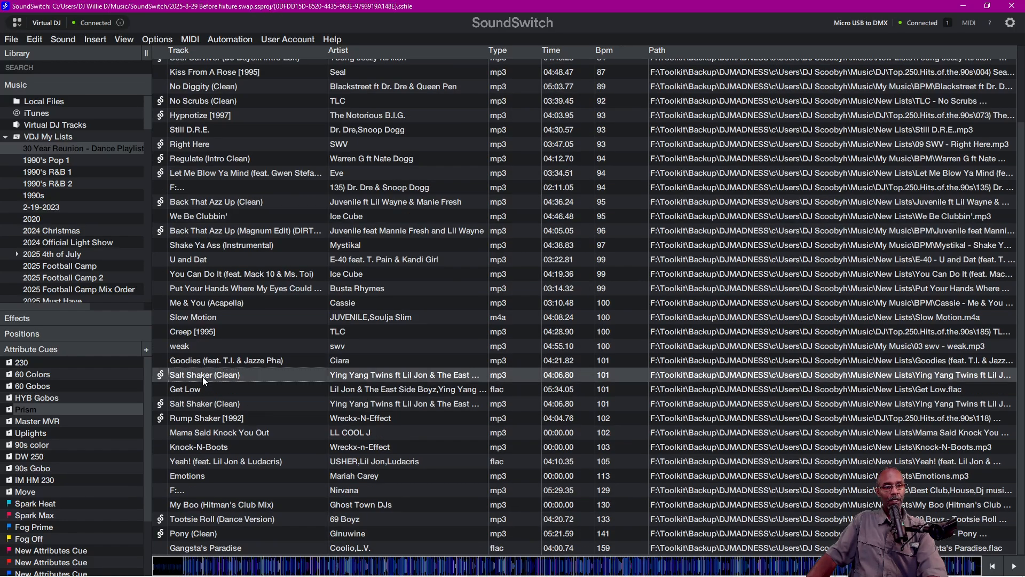
click(203, 404)
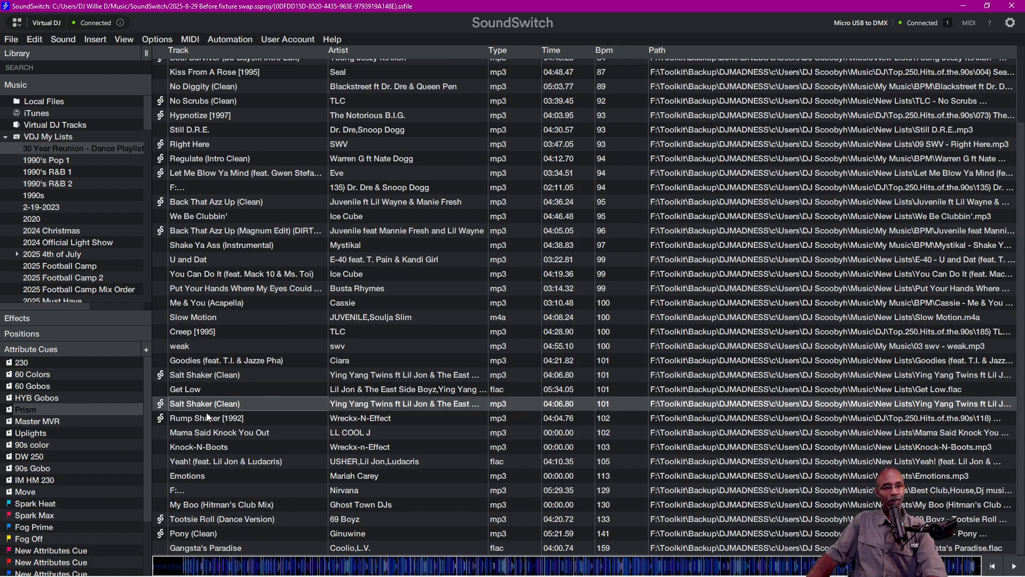
click(270, 374)
click(272, 390)
click(248, 408)
click(968, 23)
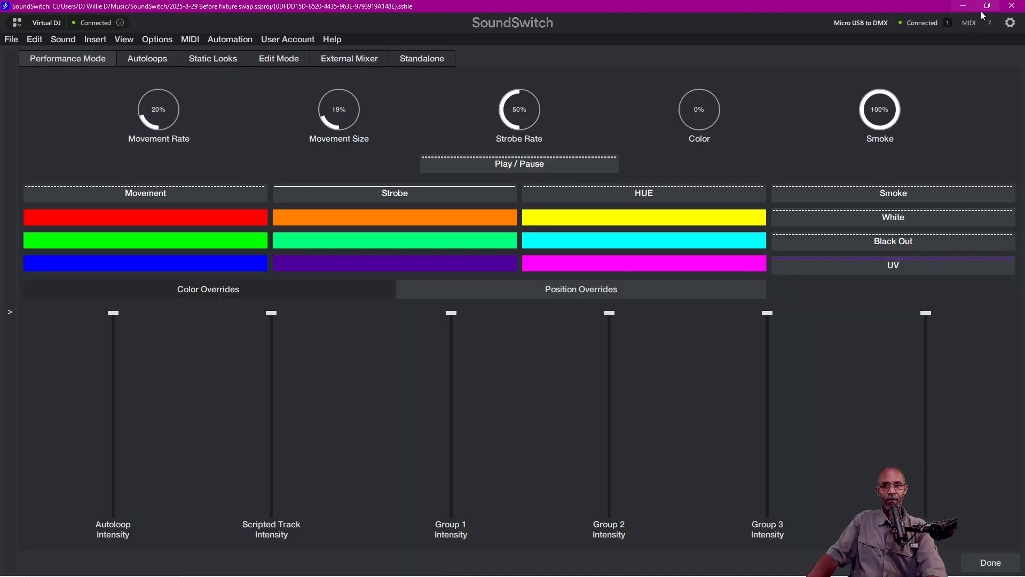
click(988, 559)
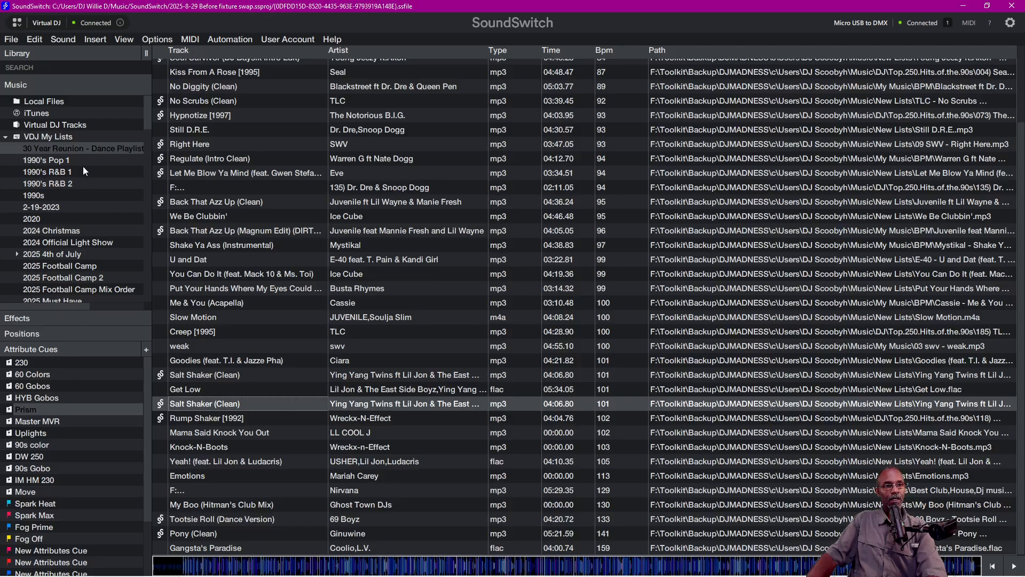
Open the track Still D.R.E. for editing and collapse its main track lane.
click(191, 125)
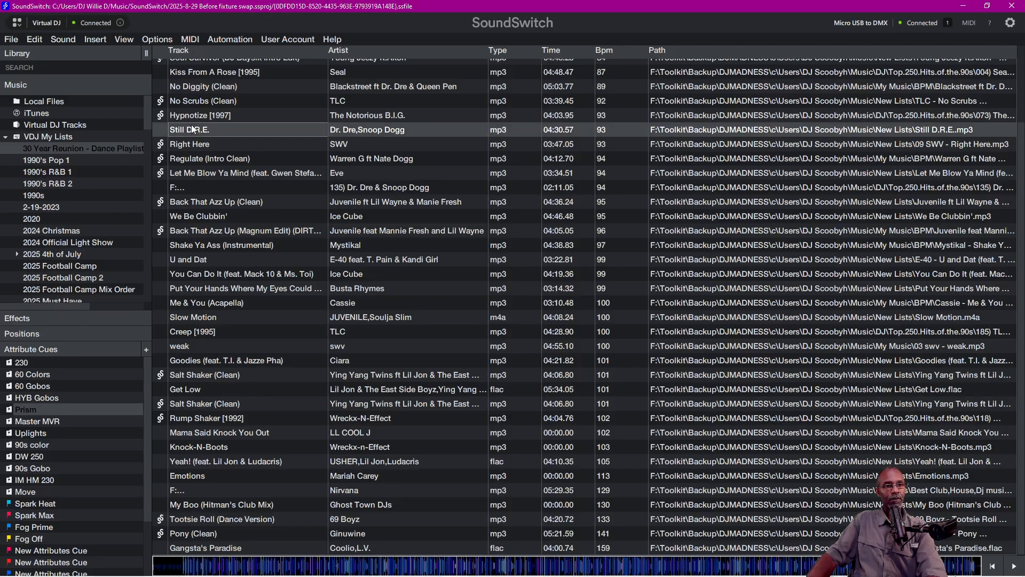
double_click(192, 128)
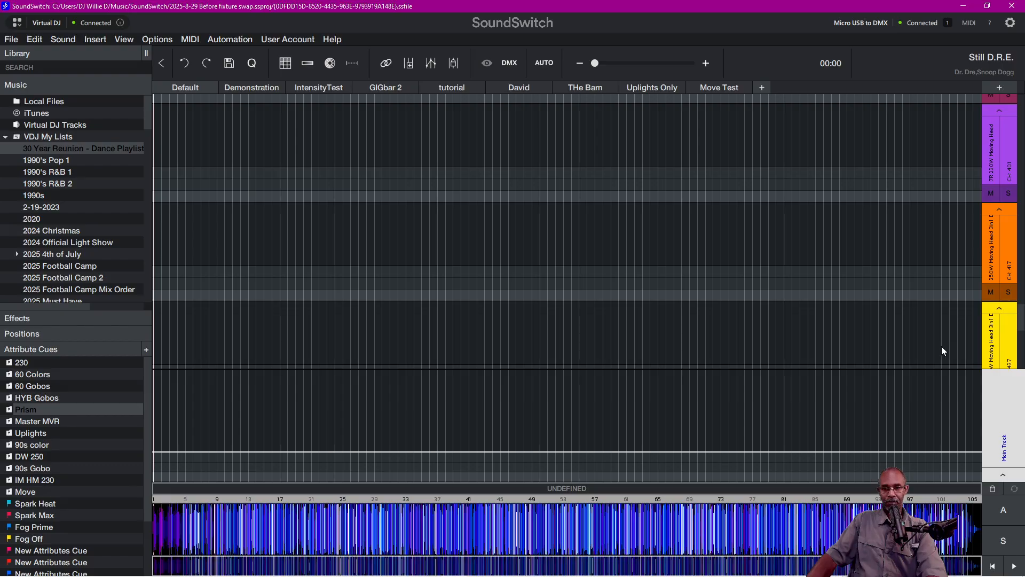
click(1003, 474)
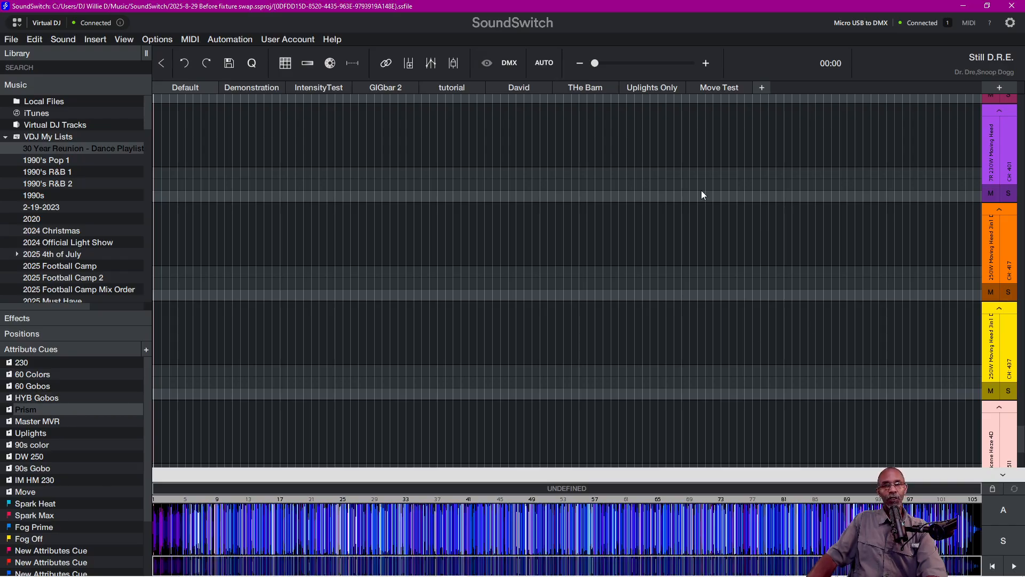
View the fixture library and the DMX address layout of the patched fixtures, closing both without changes.
click(1003, 87)
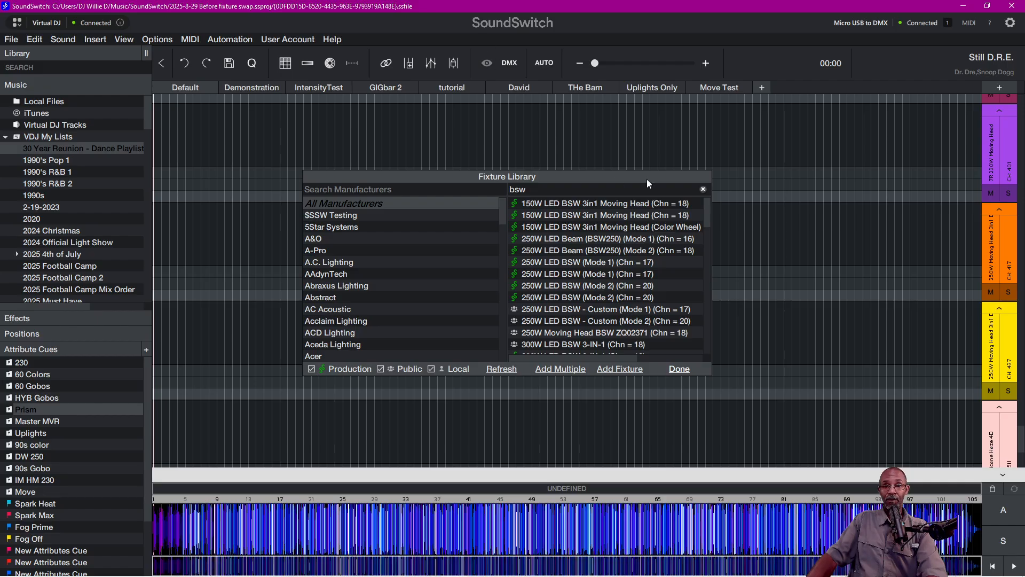
click(678, 369)
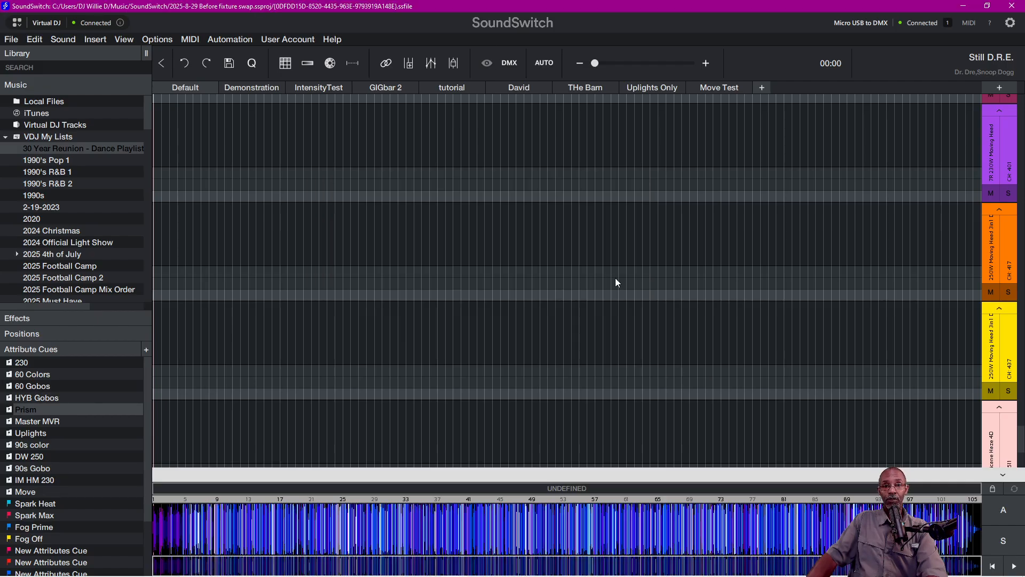
click(511, 66)
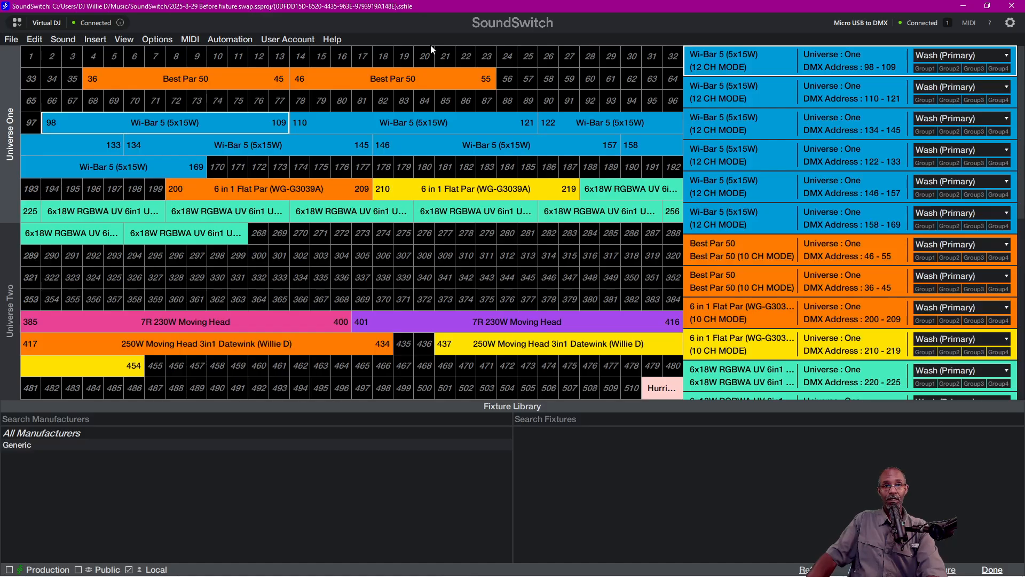
click(992, 569)
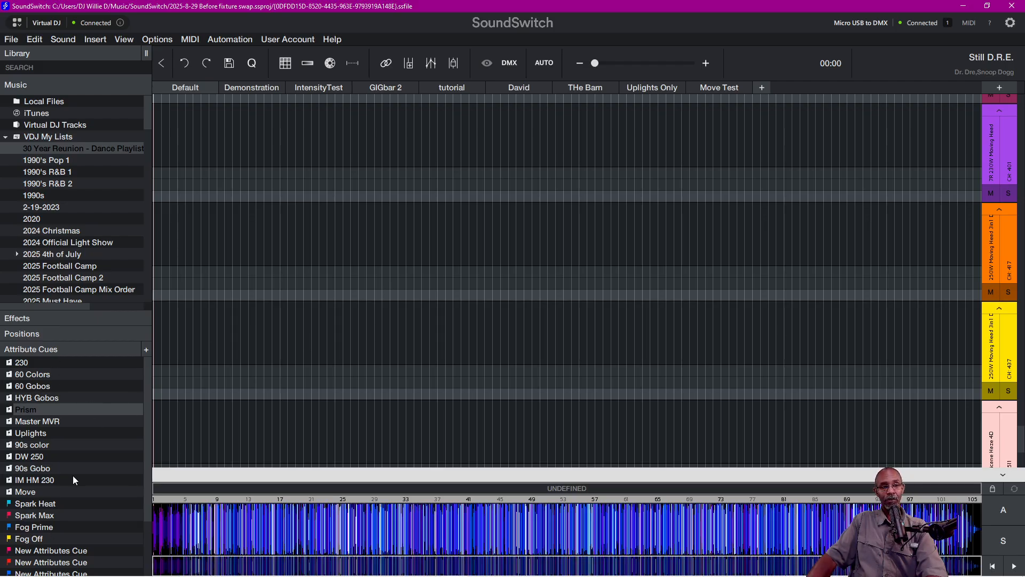
Collapse the library's music section and open the White attribute cue.
click(55, 86)
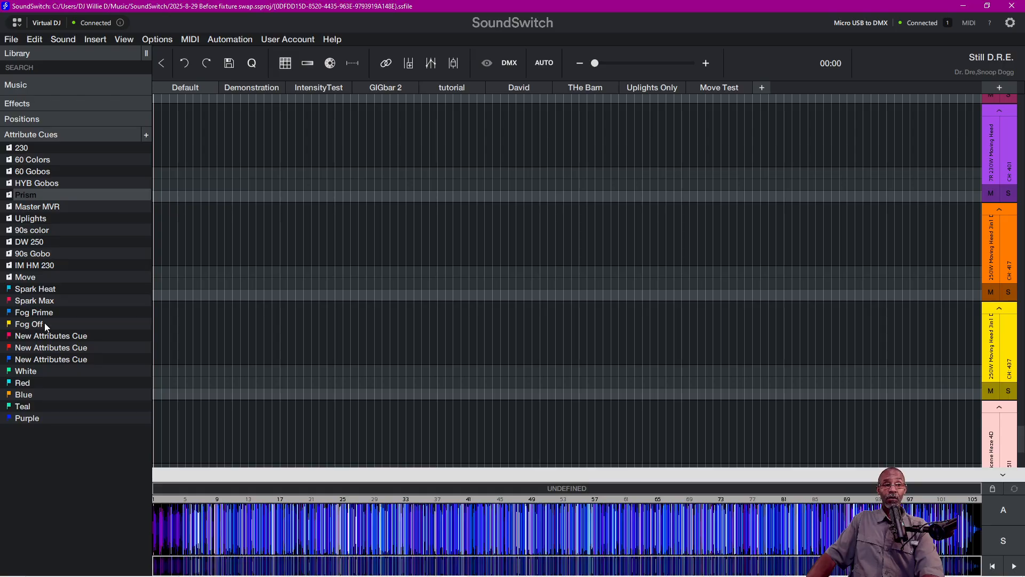
click(32, 375)
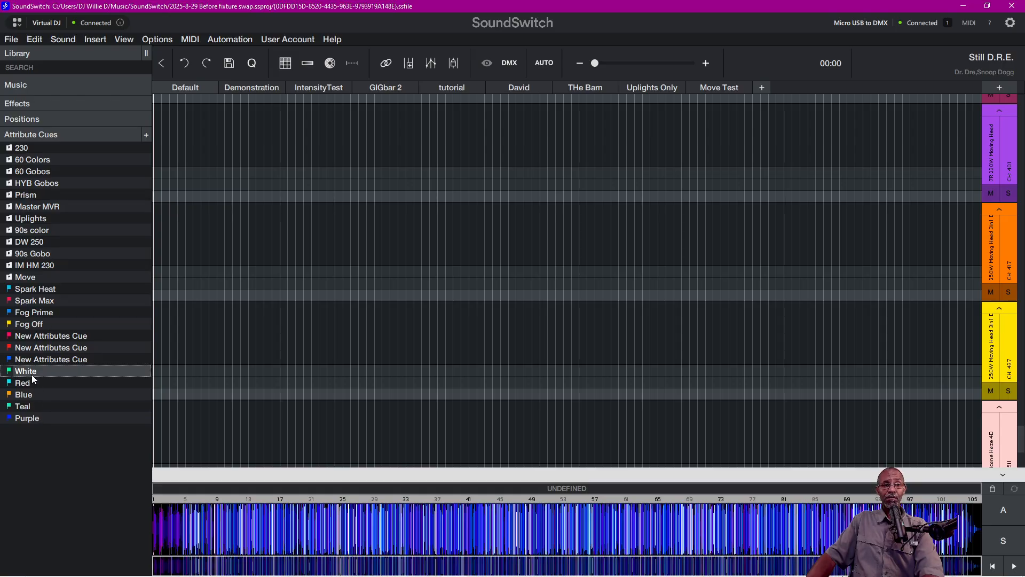
double_click(33, 373)
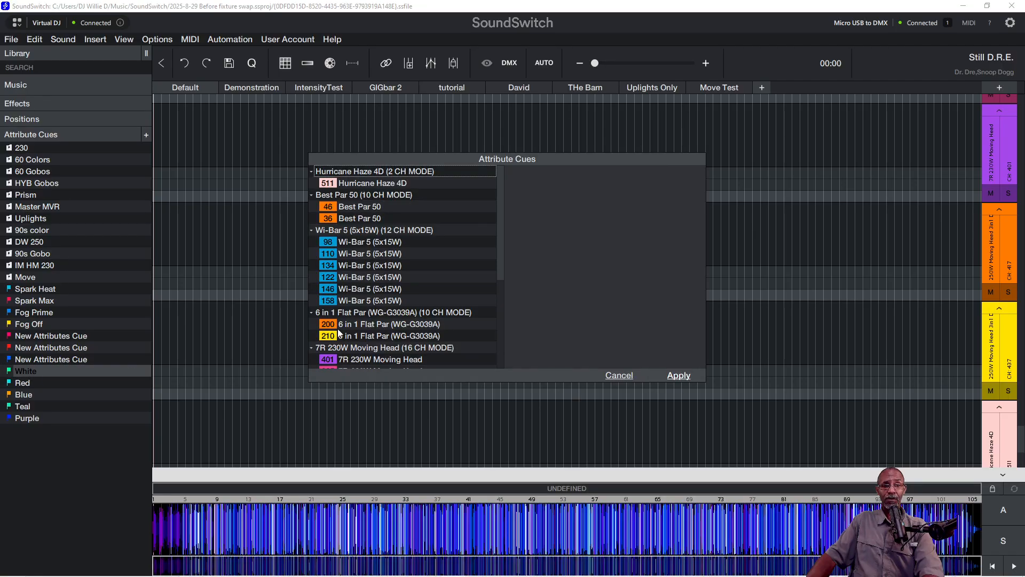
Examine which attributes the White cue offers for each fixture type, from Hurricane Haze 4D to the 250W Moving Head 3in1.
scroll(380, 313, down, 3)
scroll(379, 312, up, 5)
click(380, 170)
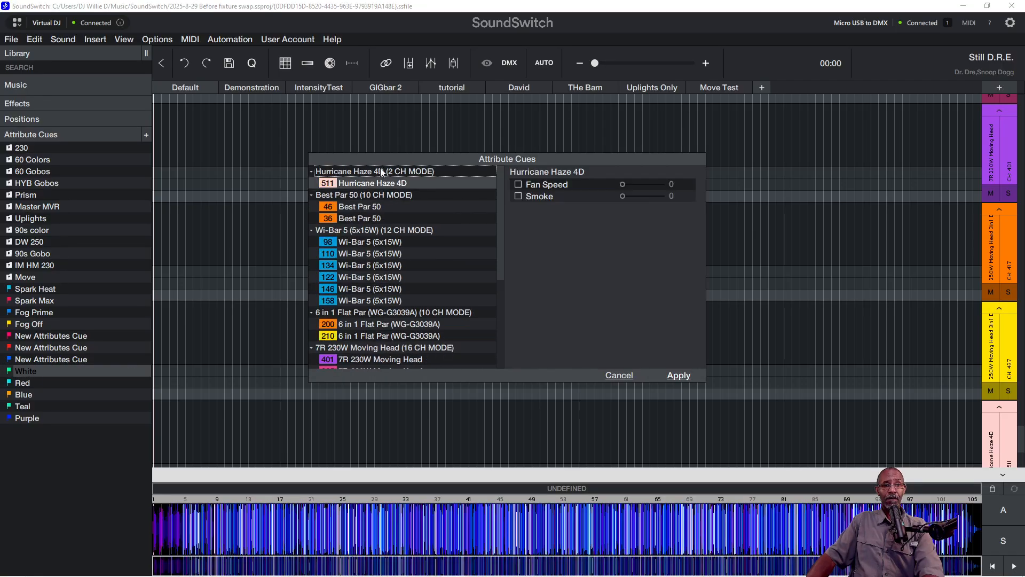
click(371, 194)
click(371, 229)
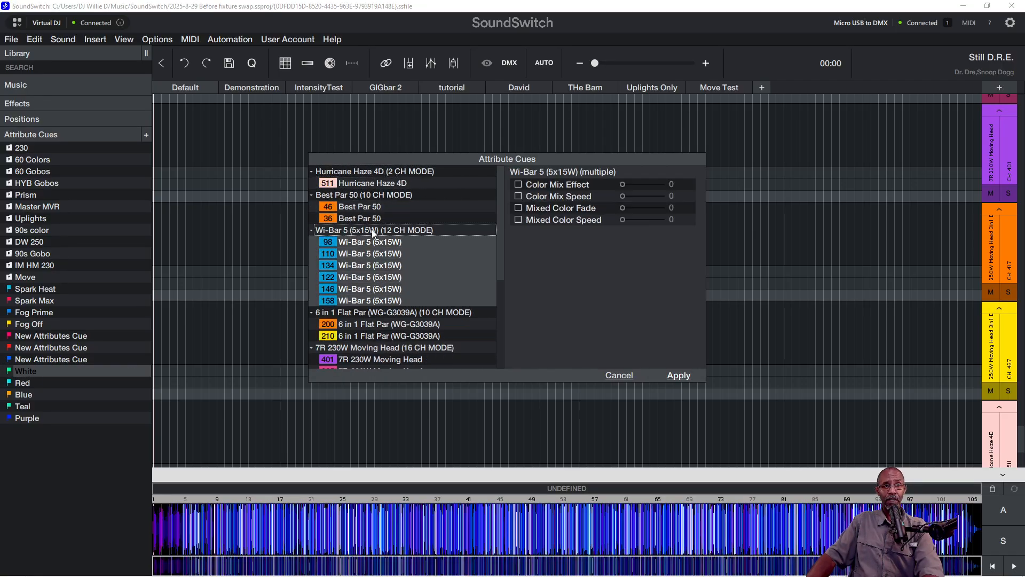
scroll(359, 305, down, 1)
click(364, 278)
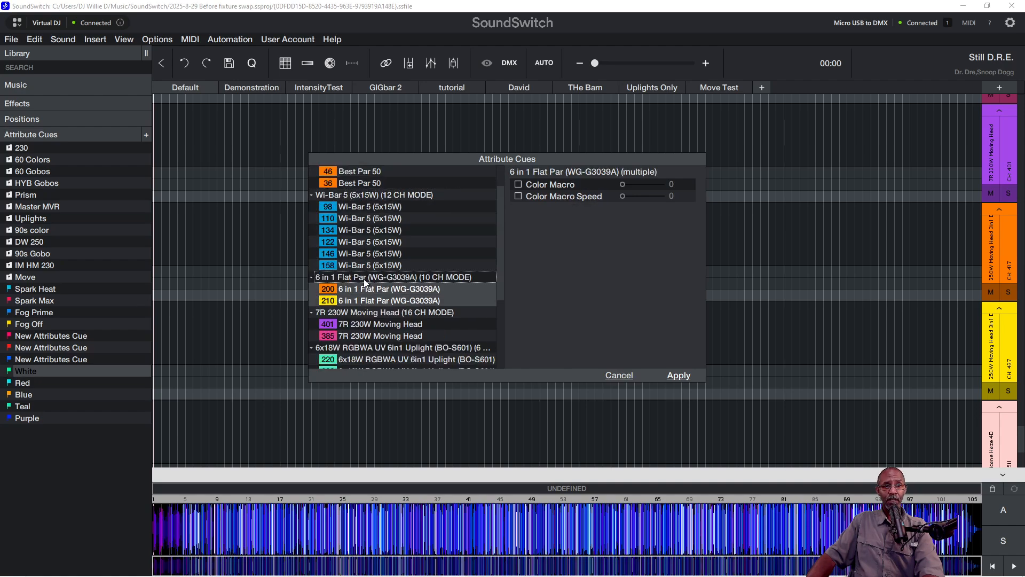
click(363, 312)
scroll(363, 314, down, 3)
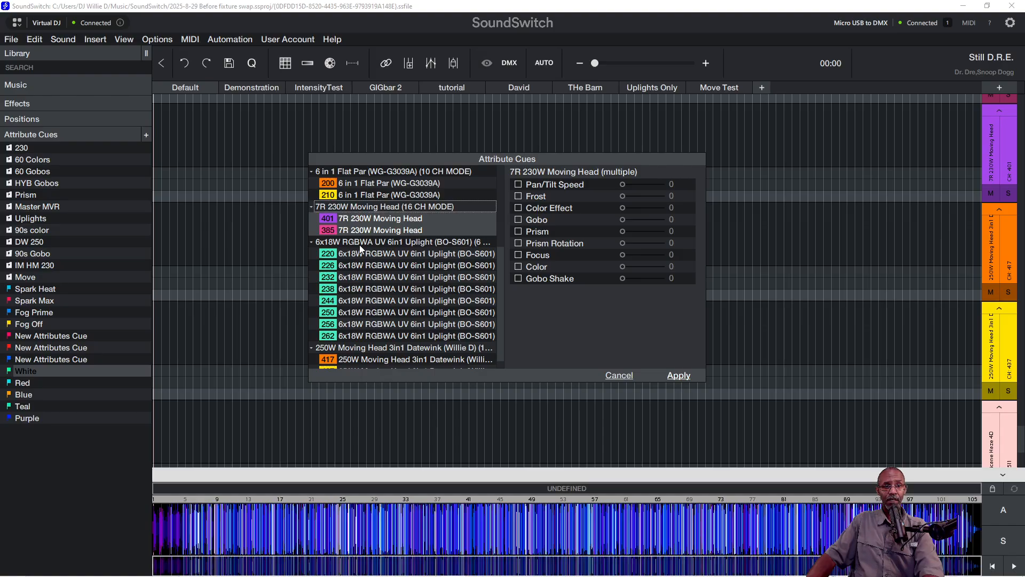
click(360, 241)
scroll(359, 241, down, 1)
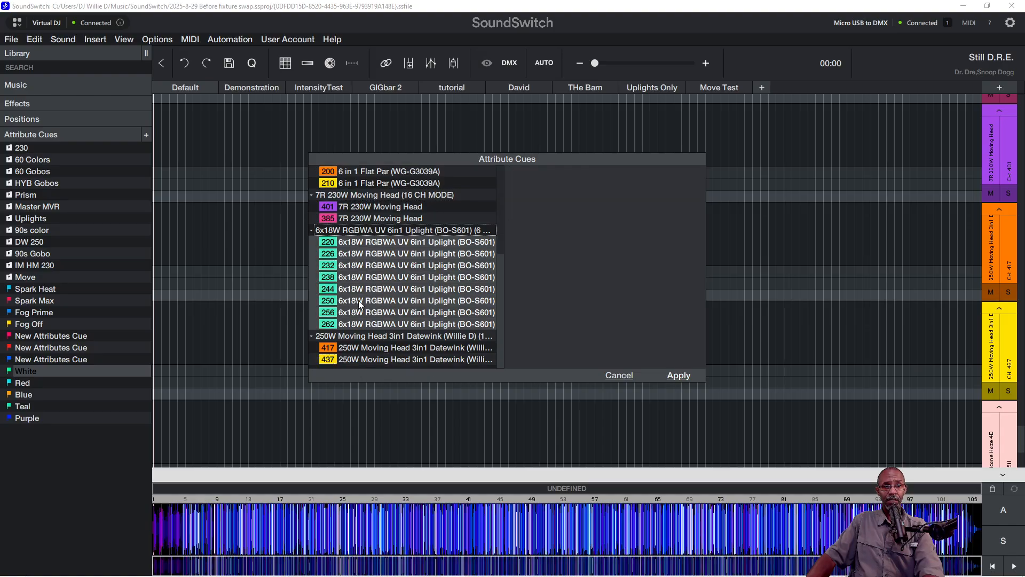
click(362, 337)
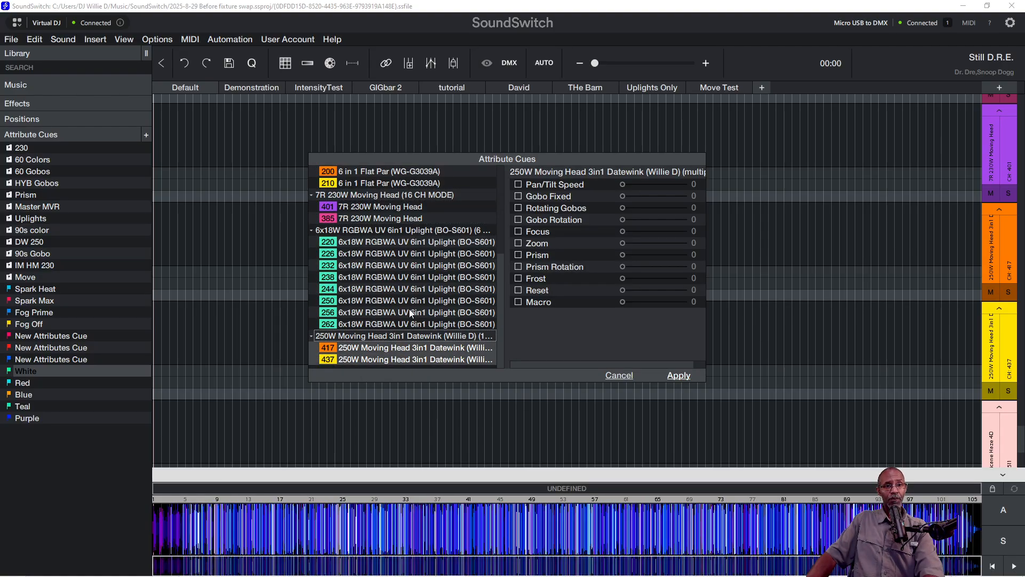
Enable Mixed Color Speed for all Wi-Bar 5 fixtures in the White cue and set it to 124.
scroll(410, 313, up, 4)
click(370, 219)
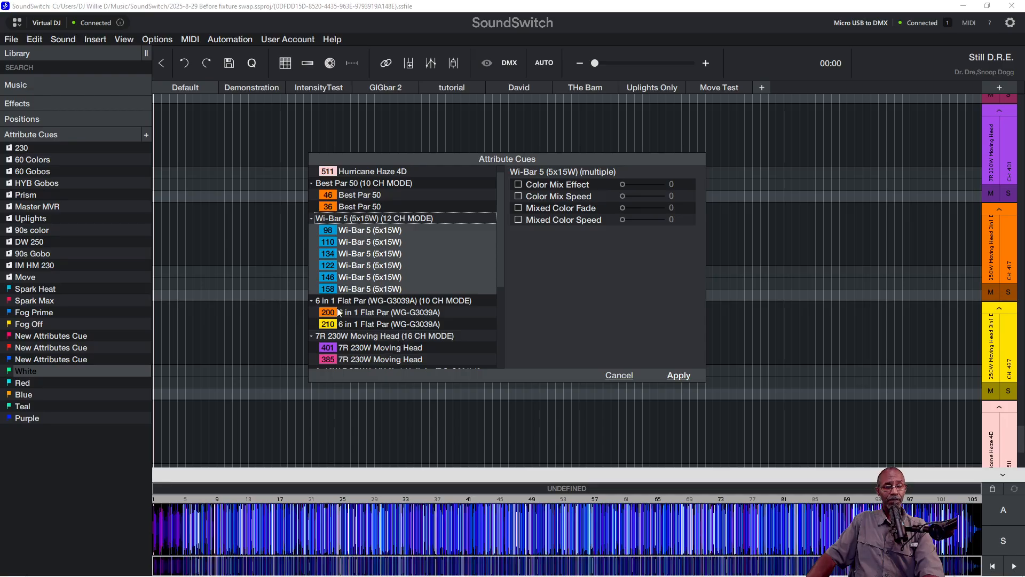
click(517, 220)
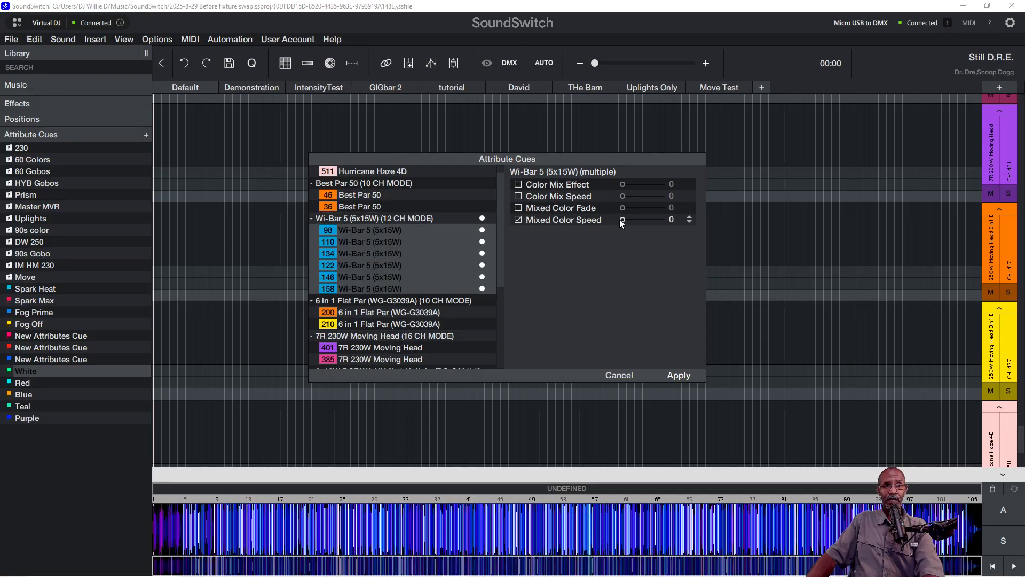
drag(621, 220, 641, 219)
drag(640, 222, 643, 222)
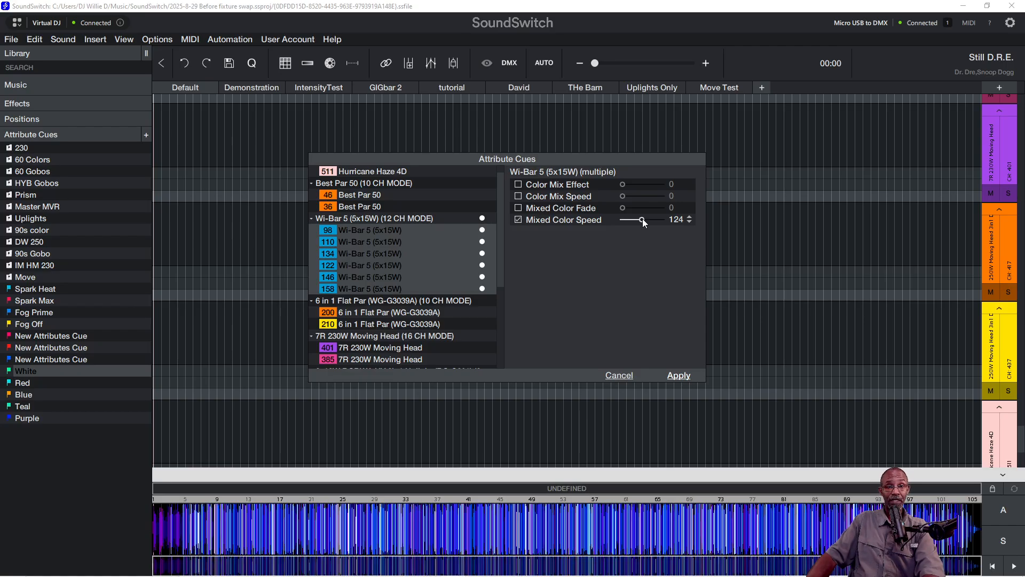
Reset Mixed Color Speed to 0 and disable it for the Wi-Bar 5 fixtures, closing the cue without applying changes.
drag(642, 219, 553, 228)
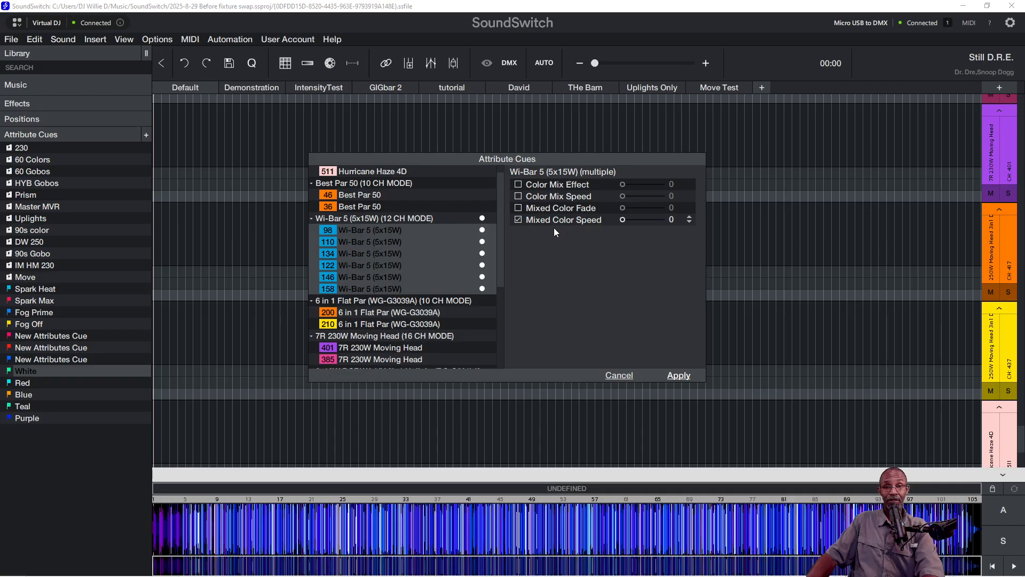
click(519, 220)
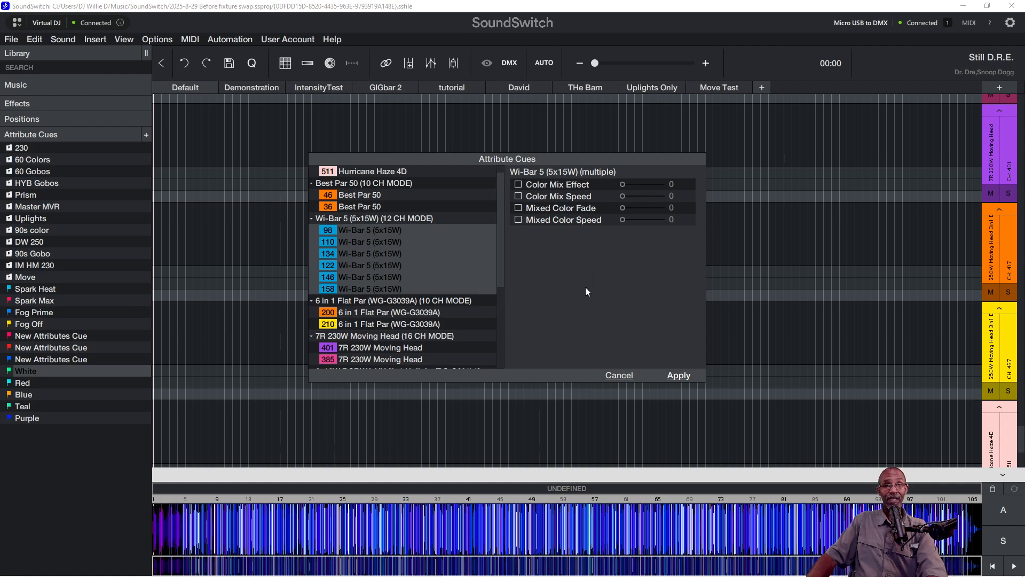
click(390, 221)
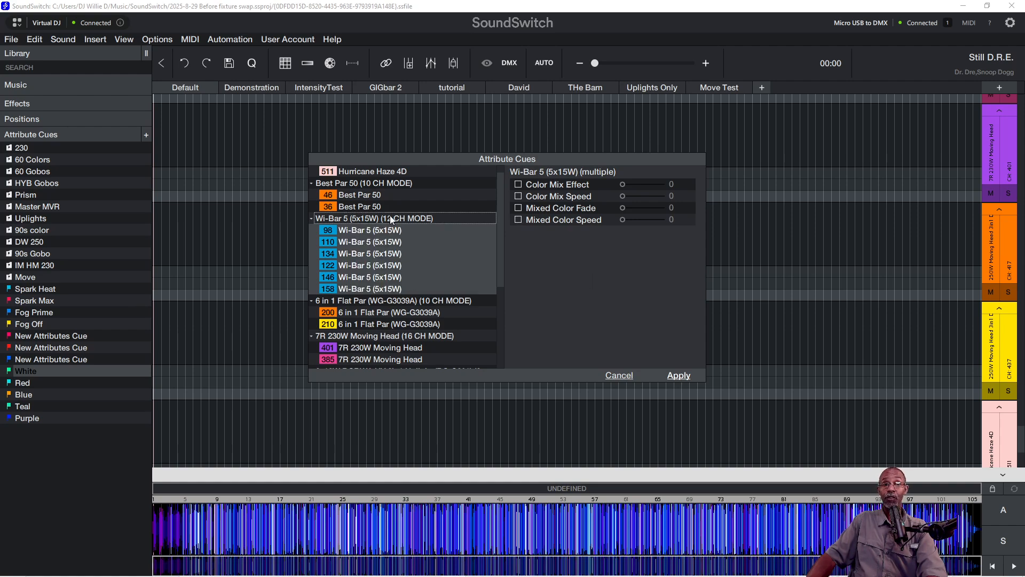
double_click(408, 221)
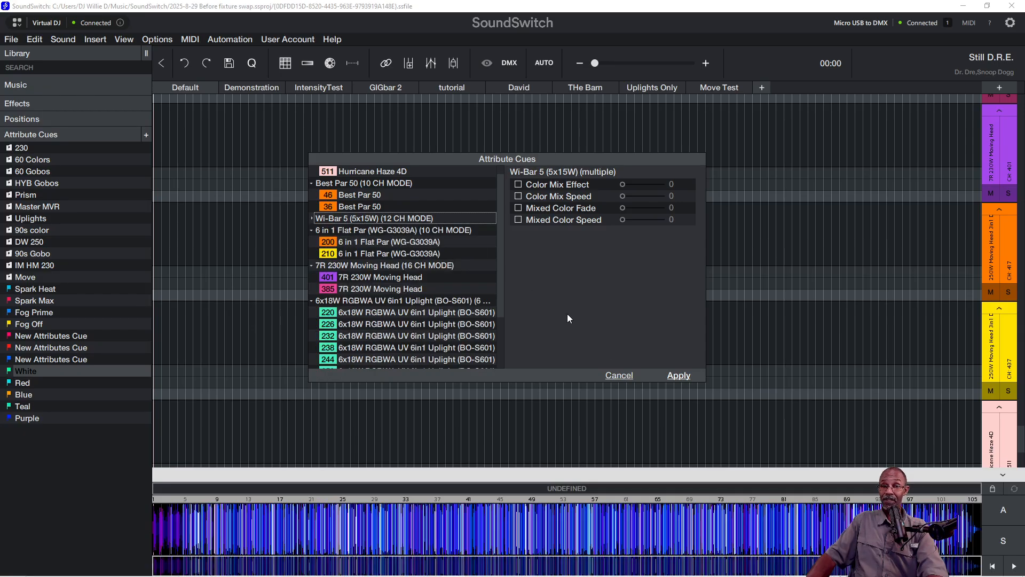
click(622, 375)
click(54, 460)
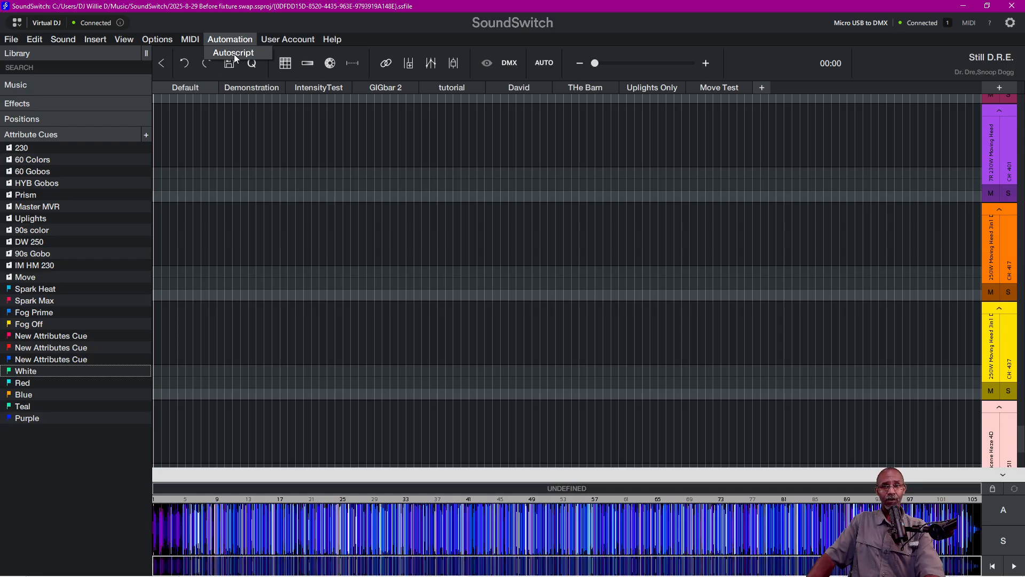
Open the advanced Autoscript settings and look through the attribute cues available for each song section.
click(234, 53)
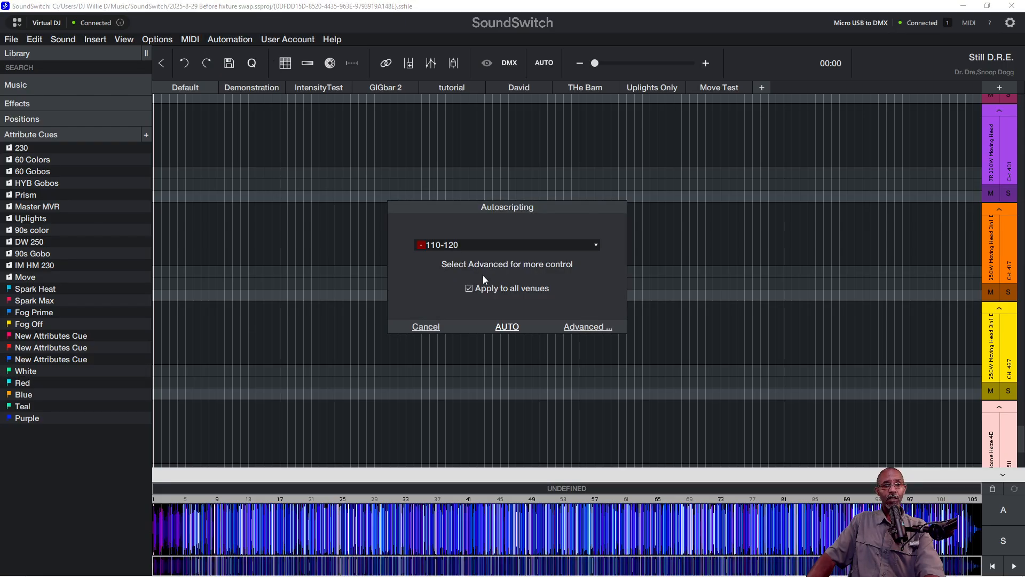
click(591, 324)
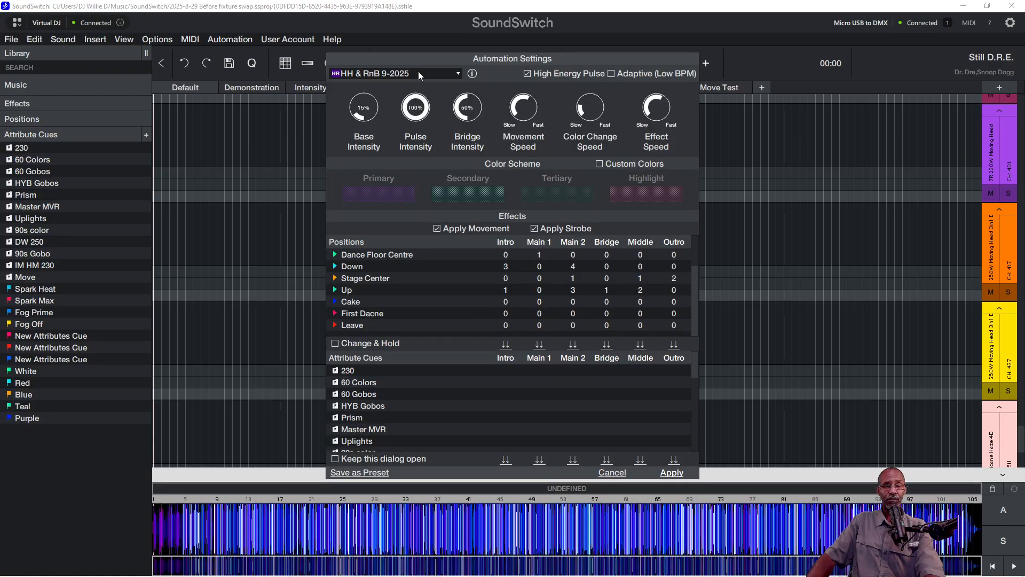
scroll(427, 406, down, 5)
scroll(427, 406, up, 5)
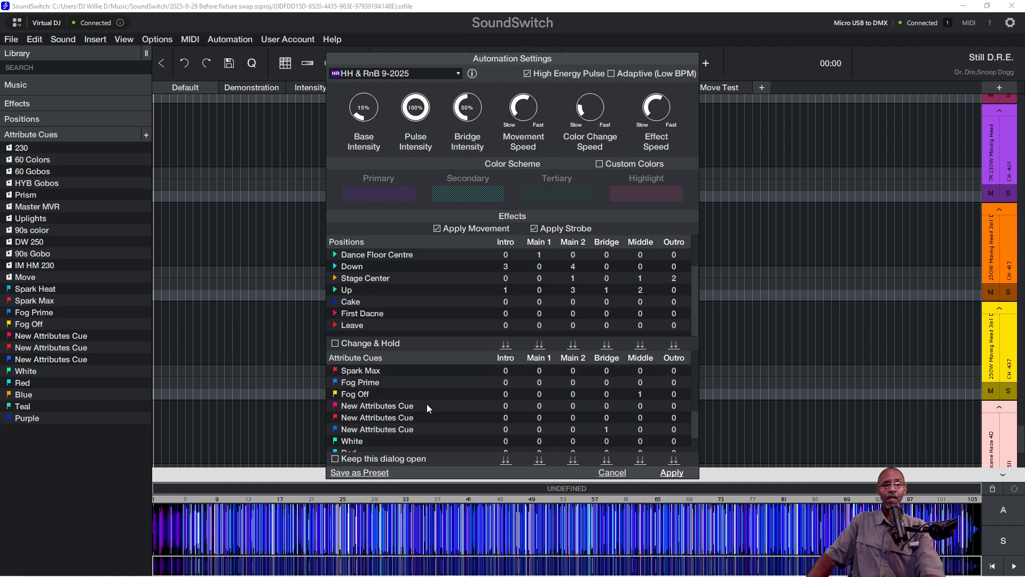
Switch the Autoscript preset to Hip Hop & RnB 1, look through its attribute cues, and close the settings without applying.
click(458, 73)
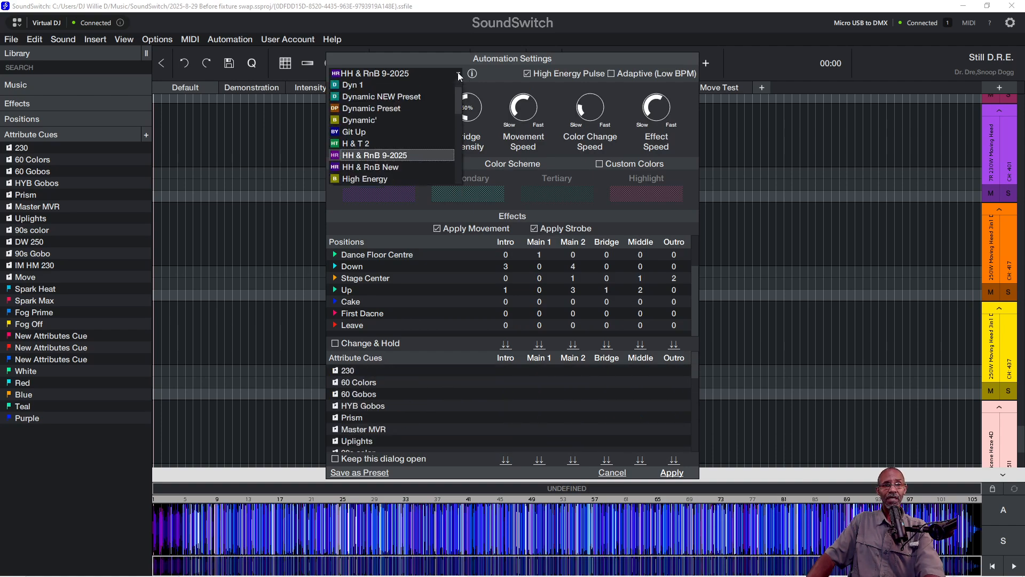
scroll(430, 152, down, 2)
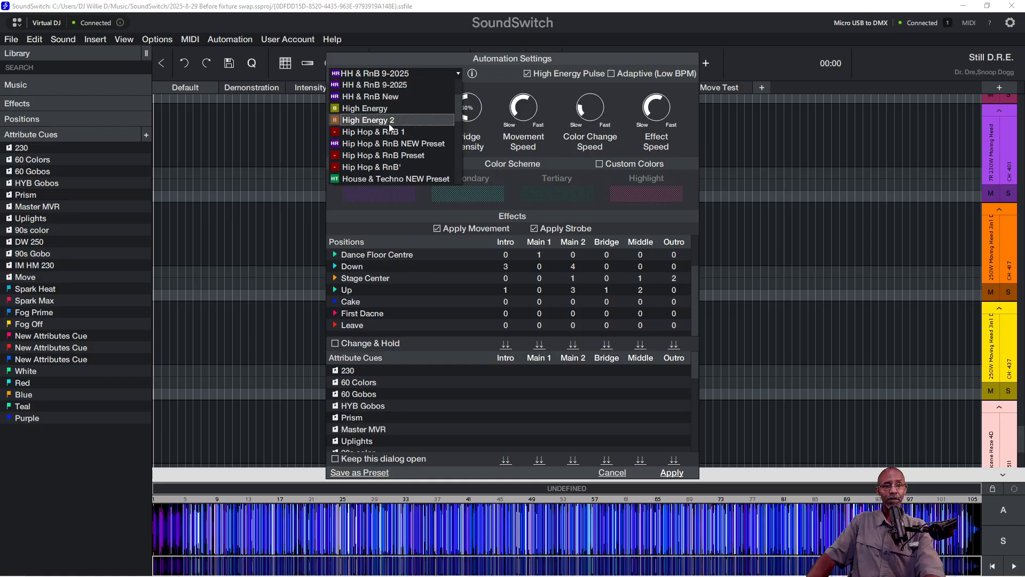
click(387, 135)
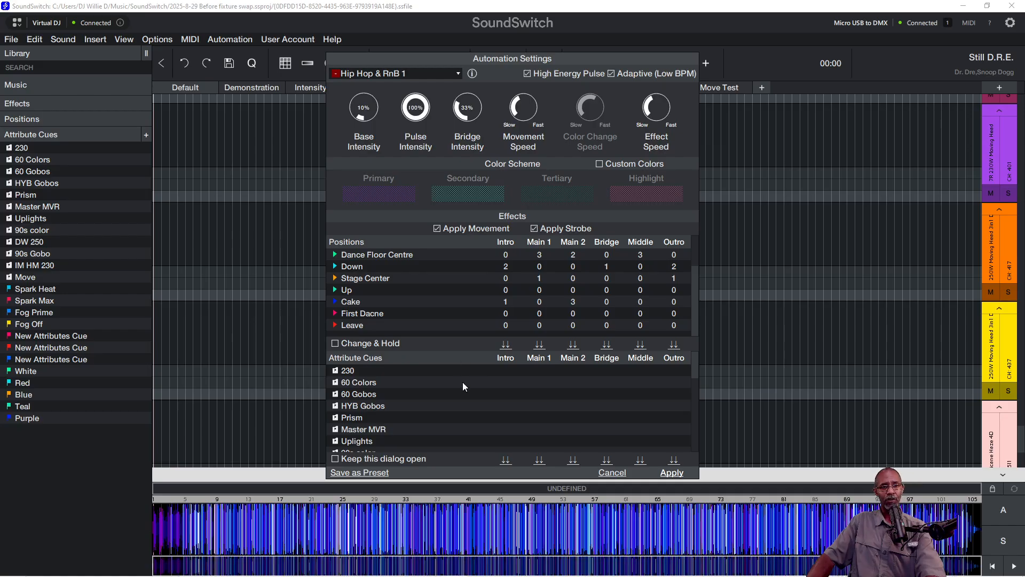
scroll(439, 402, down, 2)
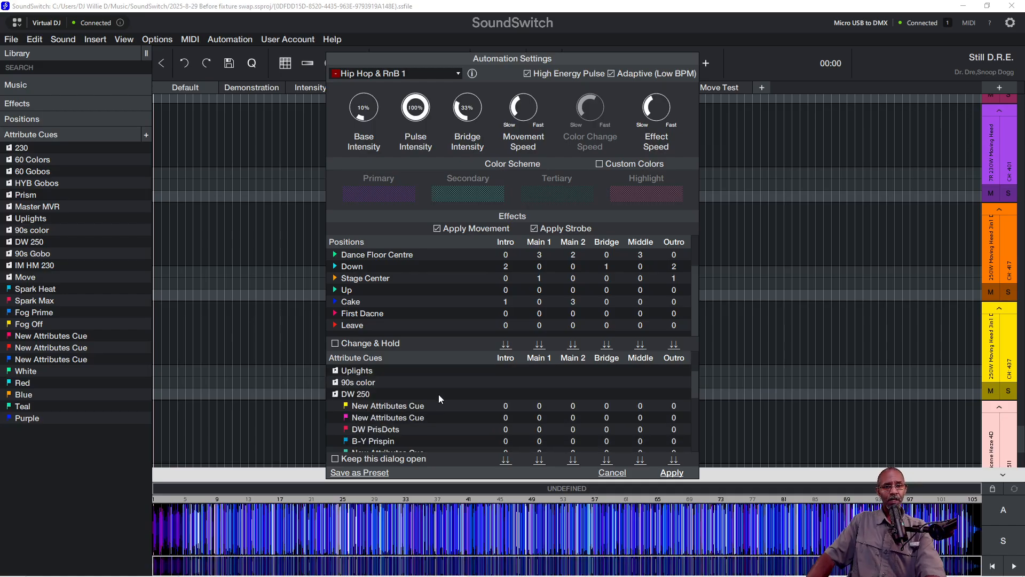
scroll(438, 398, up, 2)
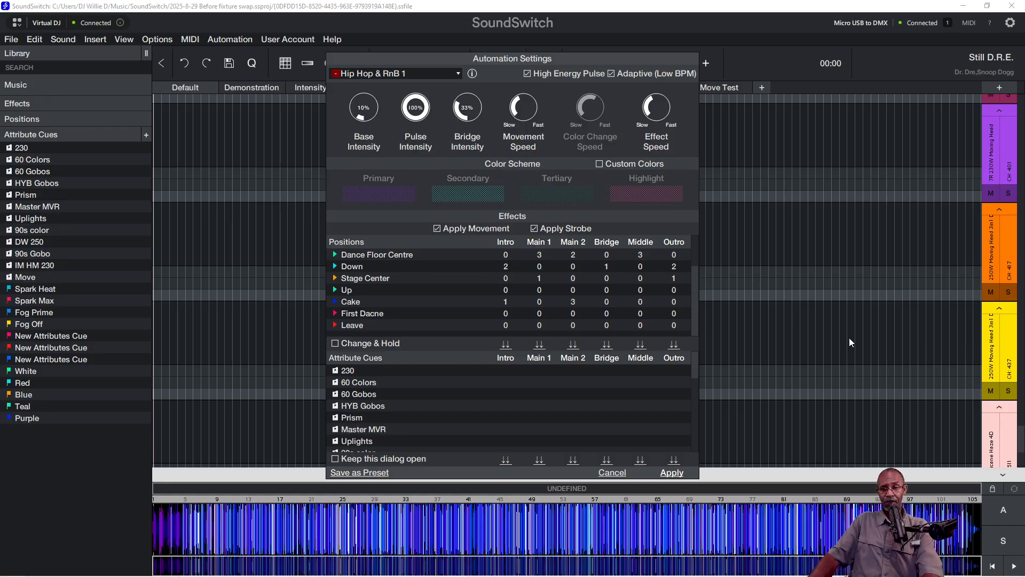
click(612, 472)
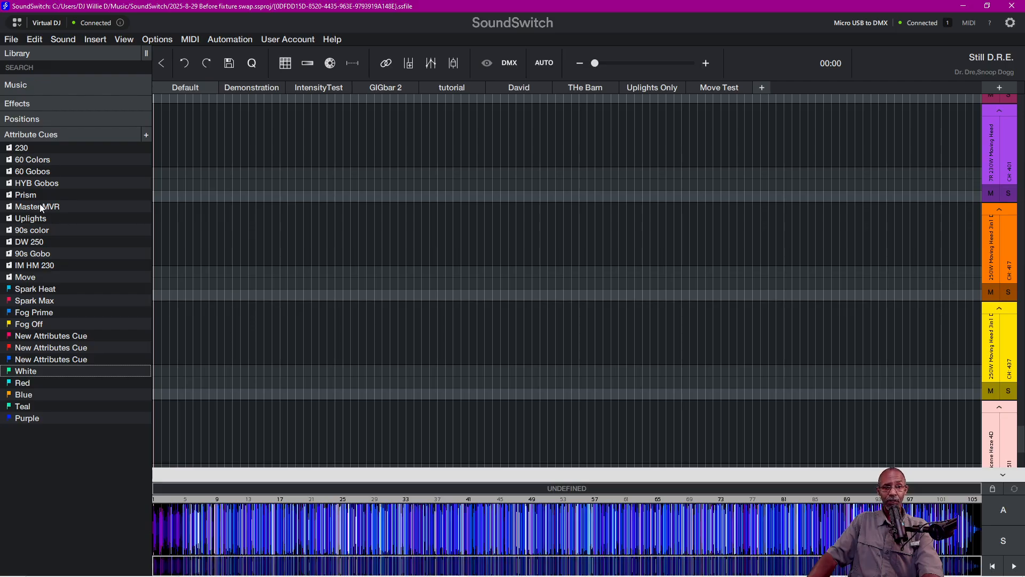
Examine the Swirl cue in the HYB Gobos folder for the 250W Moving Head 3in1 fixtures, and close it without applying.
click(13, 183)
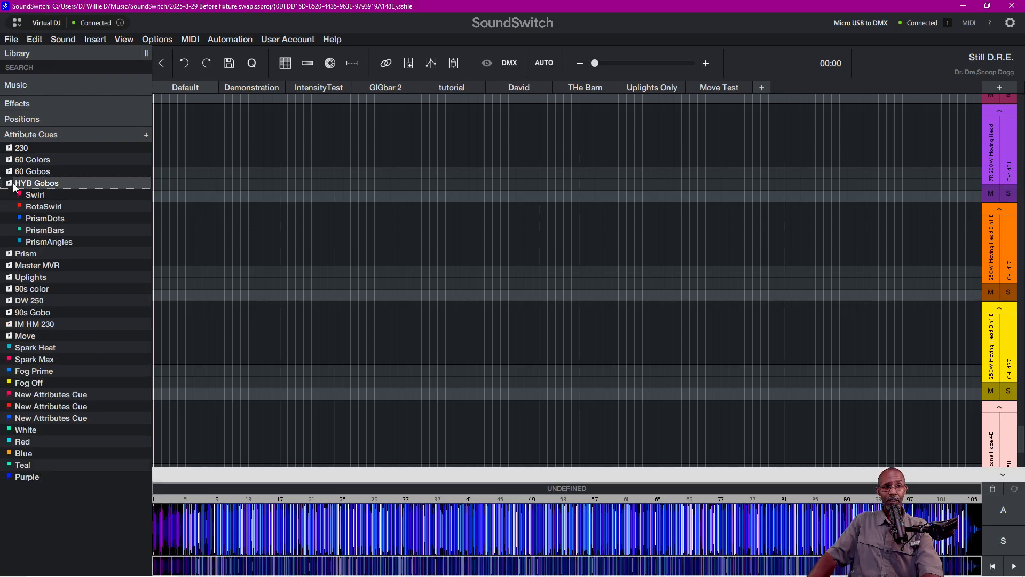
double_click(35, 197)
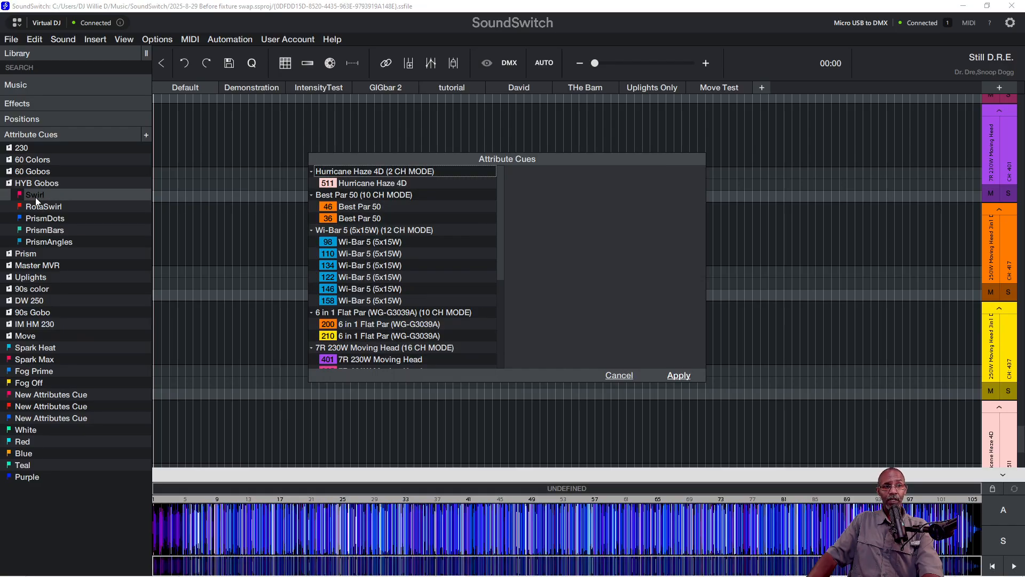
scroll(330, 293, down, 3)
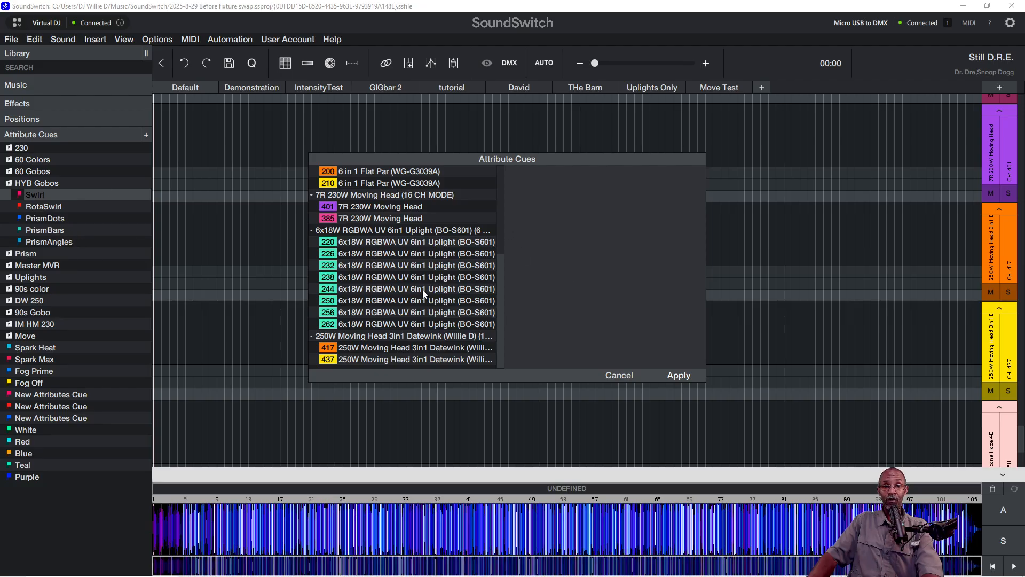
scroll(398, 245, up, 3)
scroll(399, 245, down, 3)
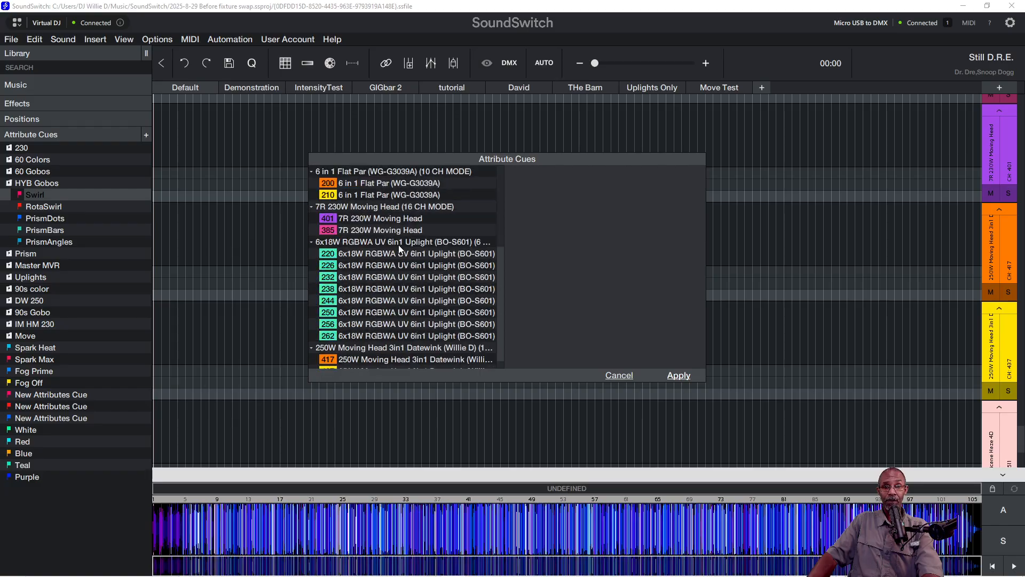
scroll(399, 244, up, 3)
scroll(398, 244, down, 3)
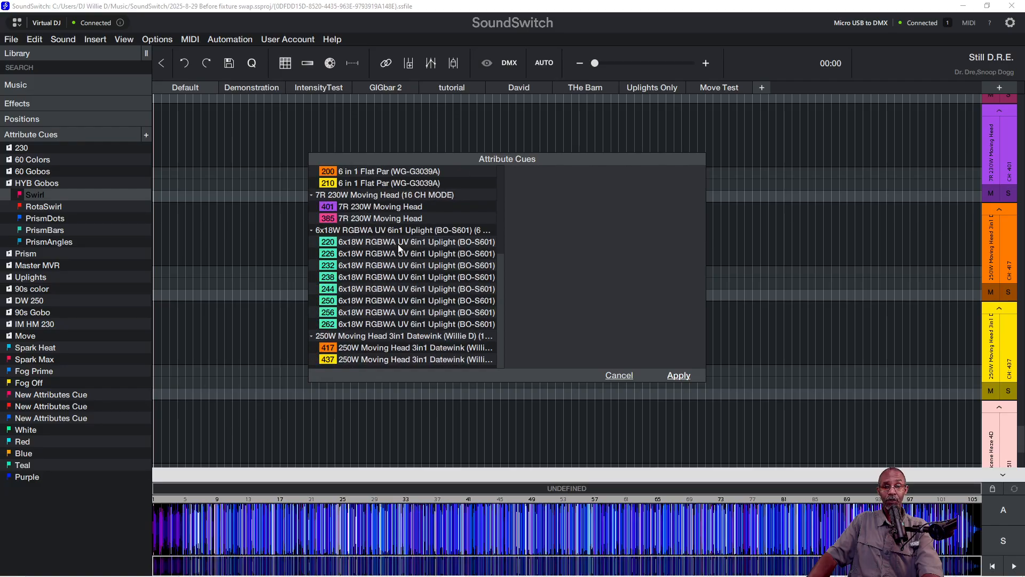
scroll(398, 245, up, 3)
scroll(398, 244, down, 3)
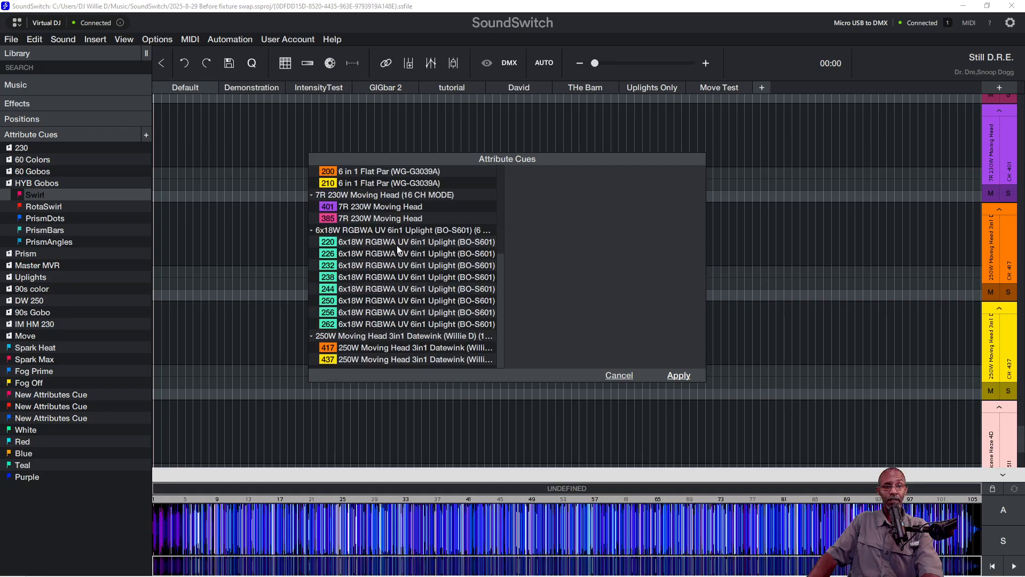
click(371, 335)
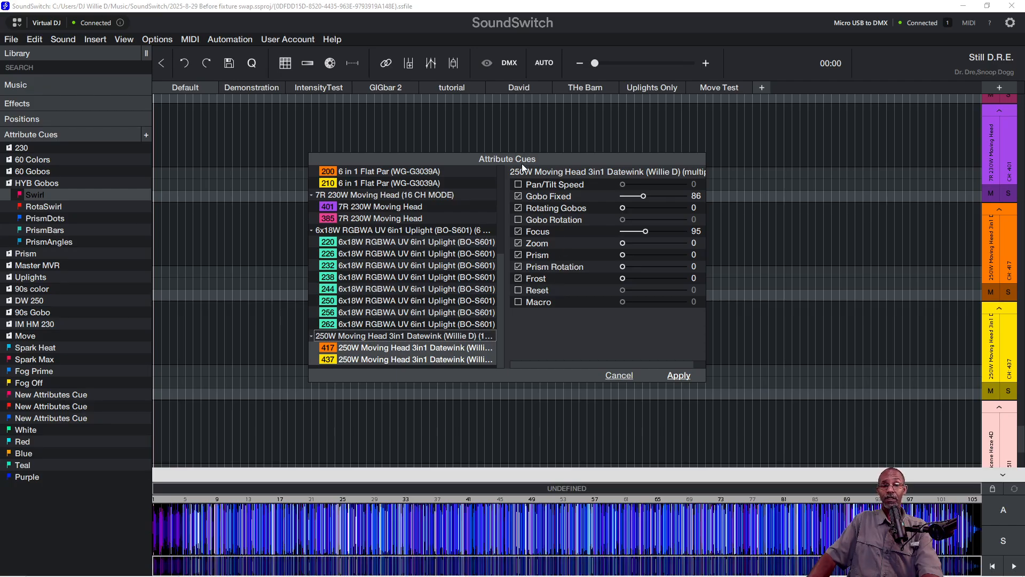
click(619, 375)
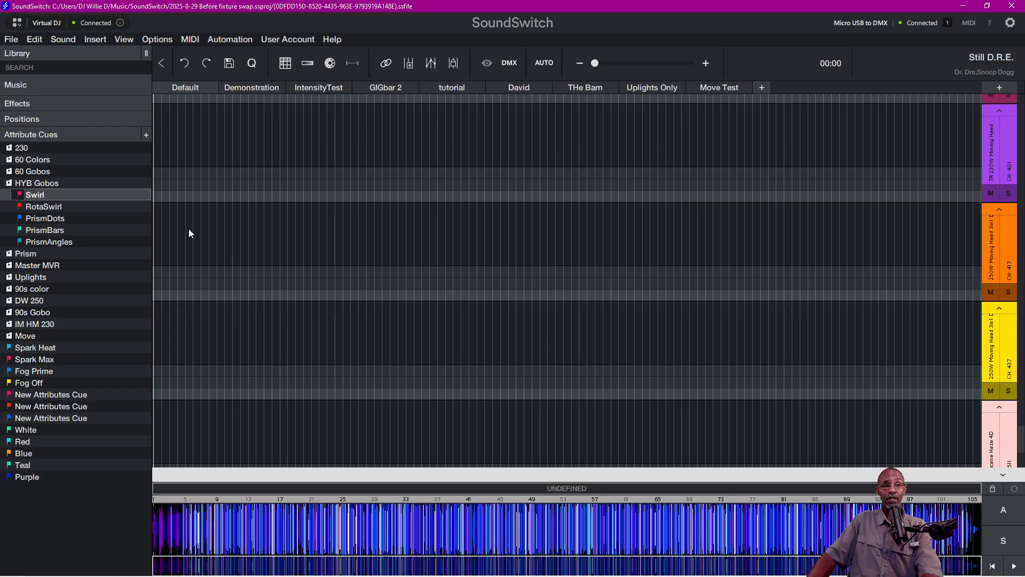
Inspect the PrismDots cue's attributes for the 250W Moving Head 3in1 fixtures, closing the cue without applying changes.
click(37, 219)
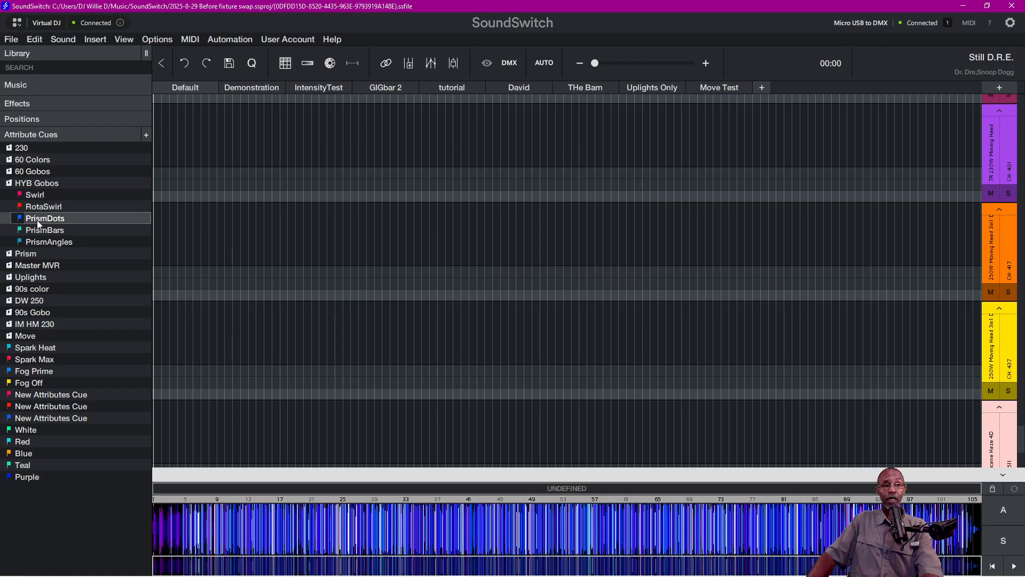
double_click(56, 220)
scroll(361, 324, down, 5)
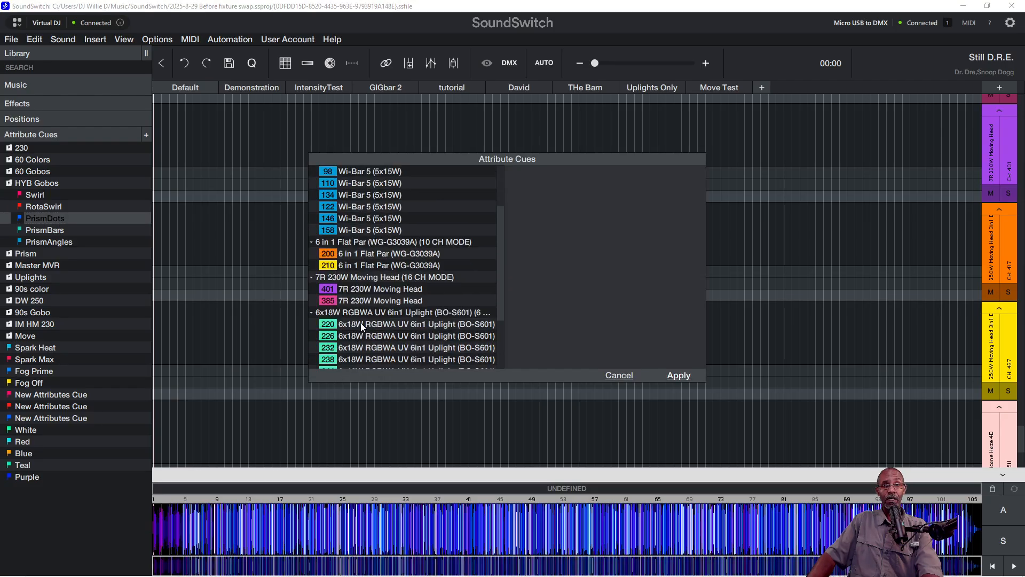
click(359, 335)
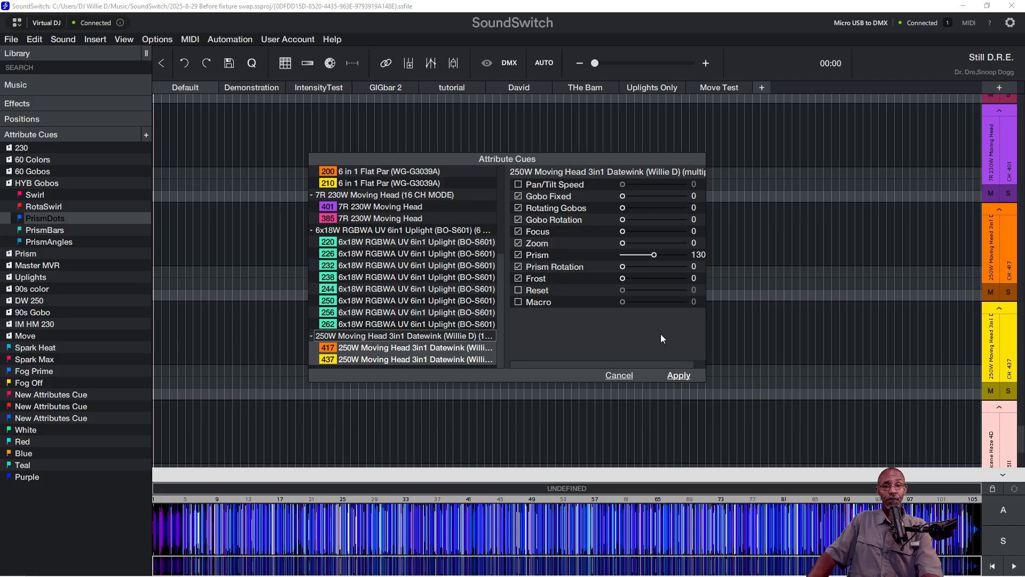
click(619, 374)
Check the PrismAngles cue's attributes for the 250W Moving Head 3in1 fixtures, cancel out, and collapse the HYB Gobos folder.
double_click(69, 243)
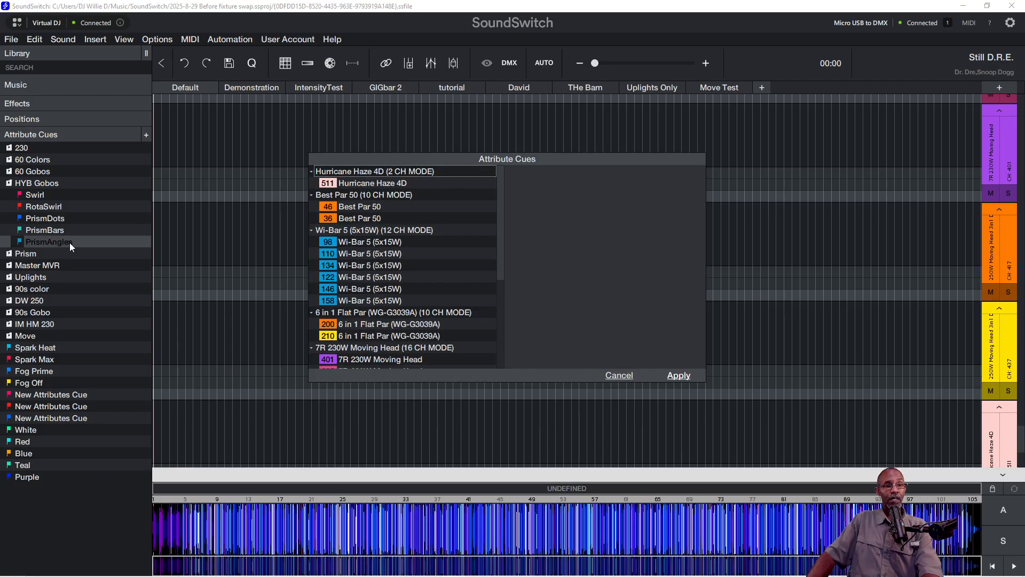
scroll(464, 274, down, 4)
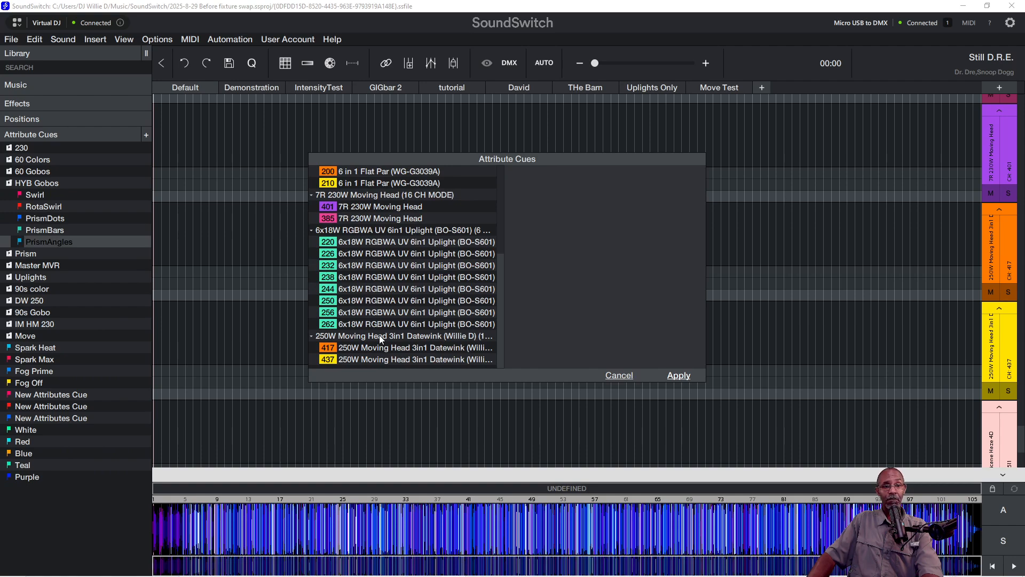
click(380, 336)
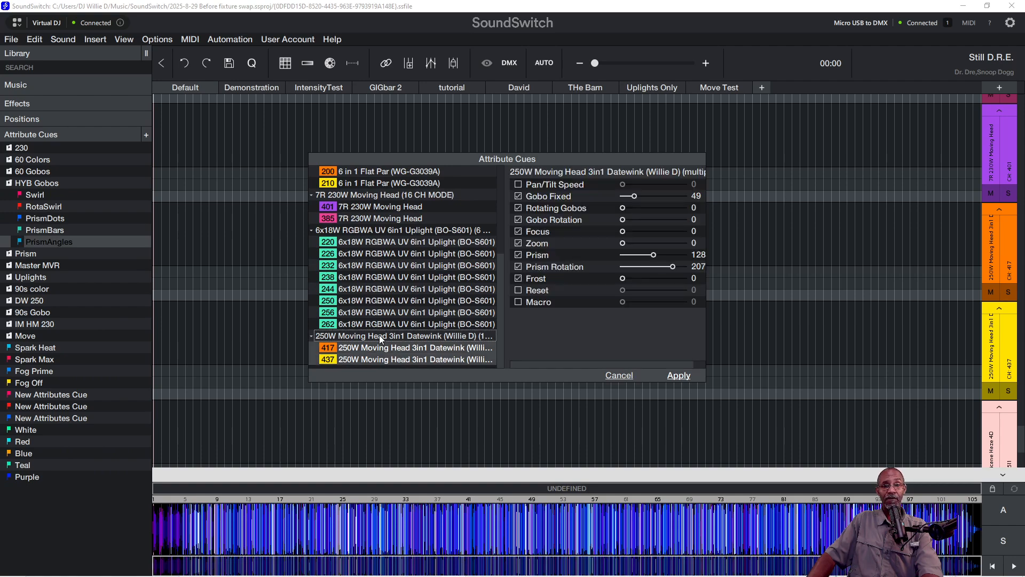
click(626, 374)
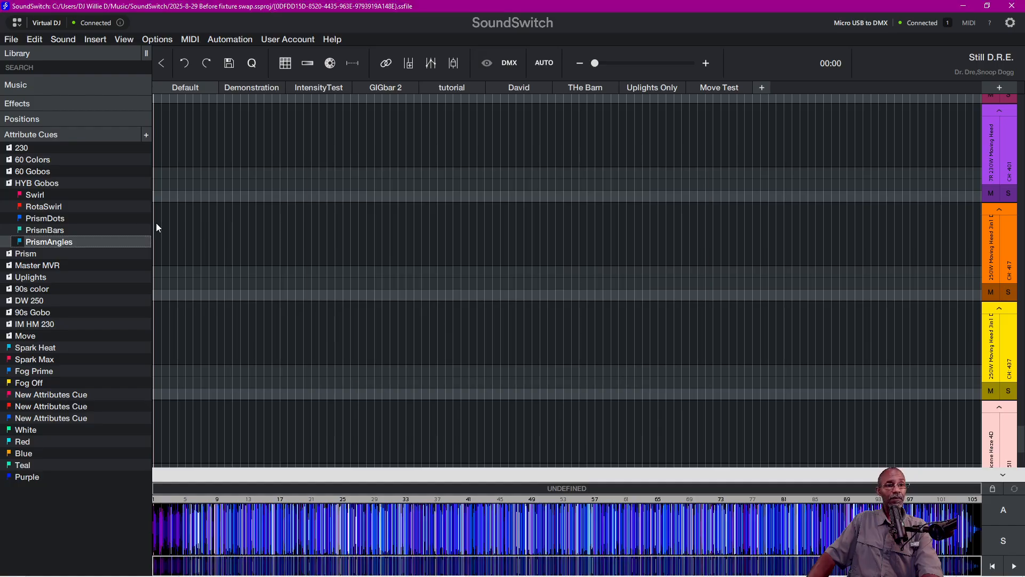
click(8, 183)
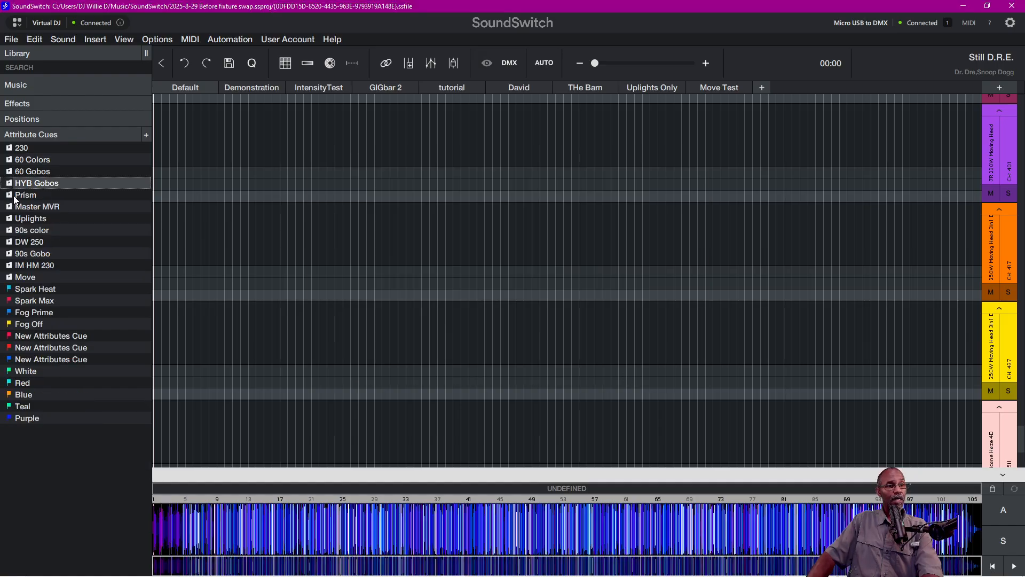
Expand the DW 250 folder and examine the B-Y Prispin cue for the 250W Moving Head 3in1 fixtures without applying changes.
double_click(33, 244)
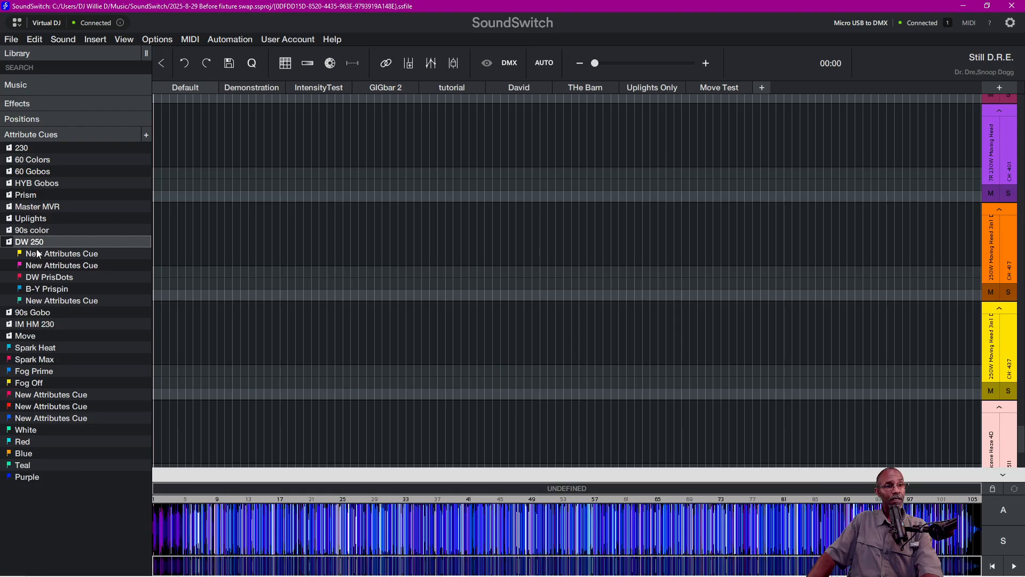
double_click(40, 288)
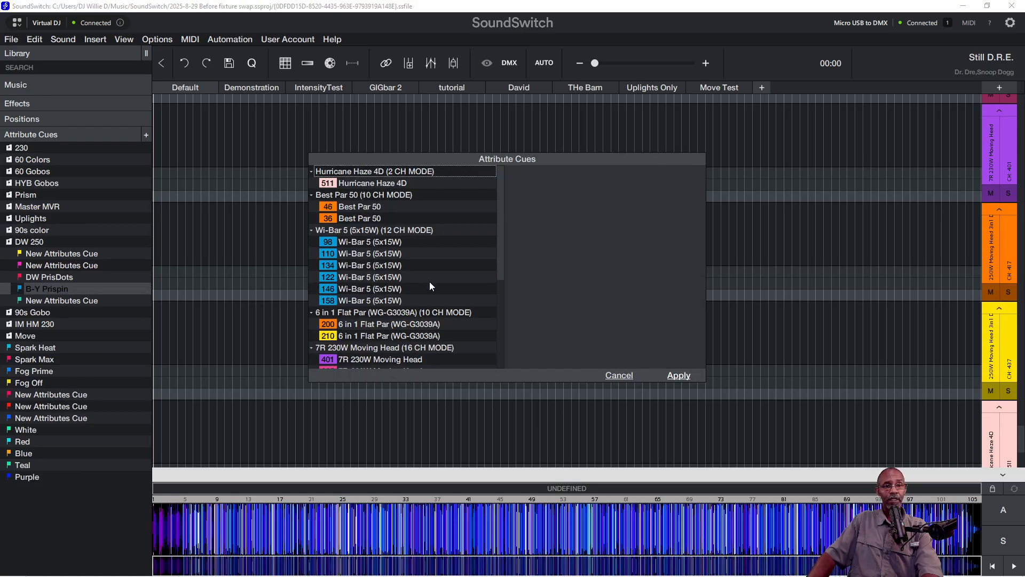
scroll(422, 264, down, 5)
click(405, 337)
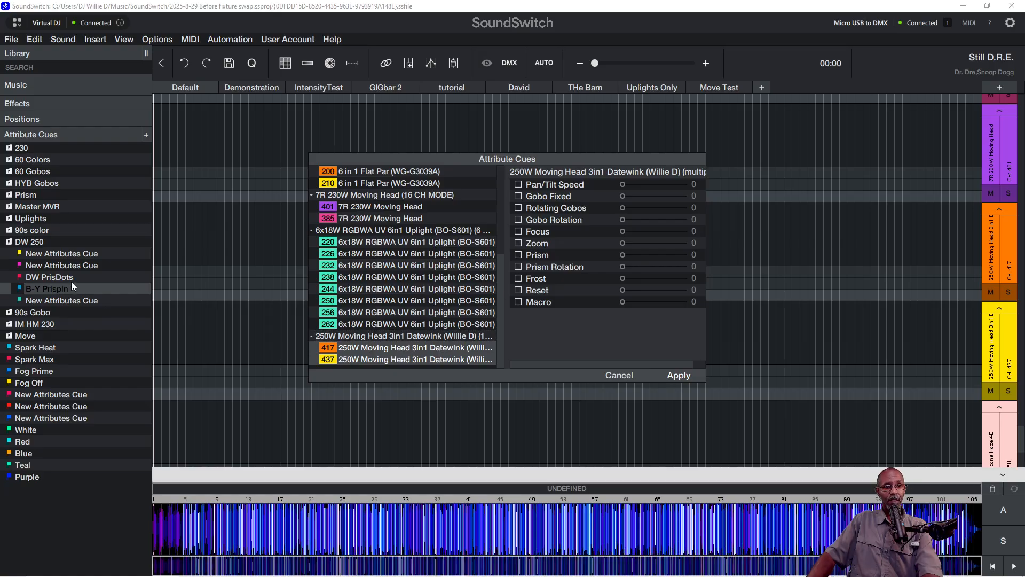
scroll(405, 305, up, 4)
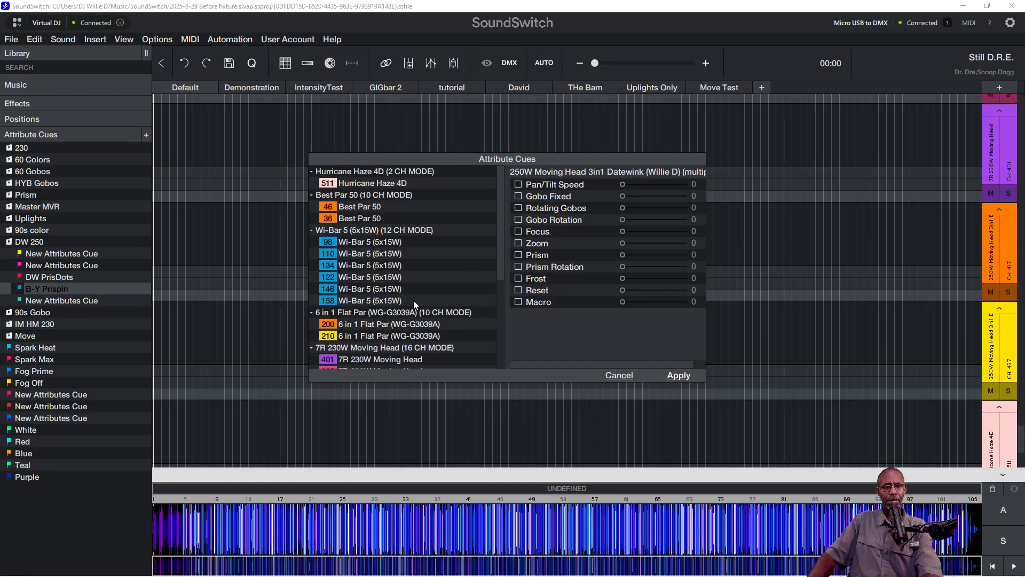
scroll(414, 300, down, 4)
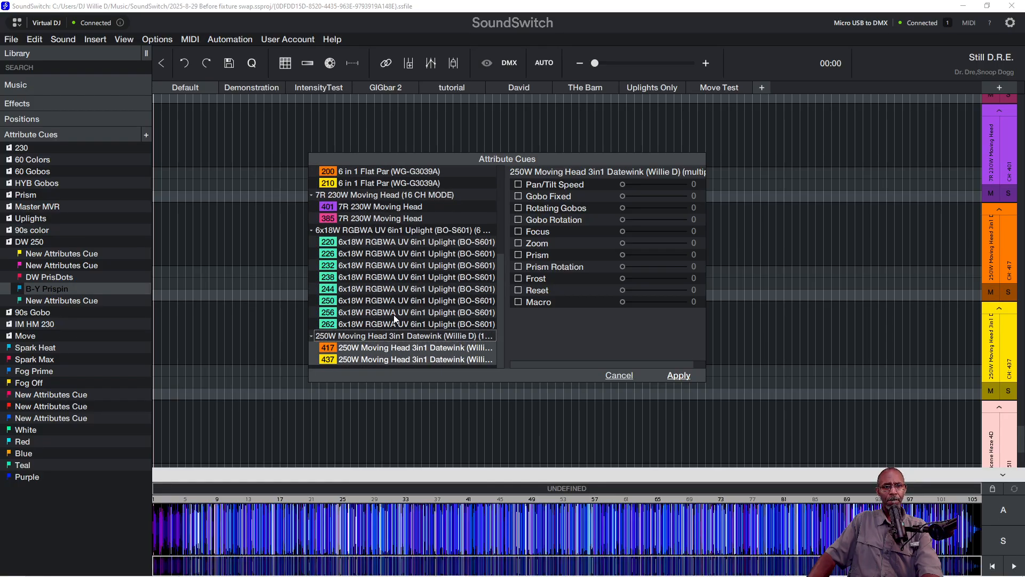
click(624, 376)
Check the DW PrisDots cue's attributes for the 250W Moving Head 3in1 fixtures, cancel out, and collapse the DW 250 folder.
double_click(78, 277)
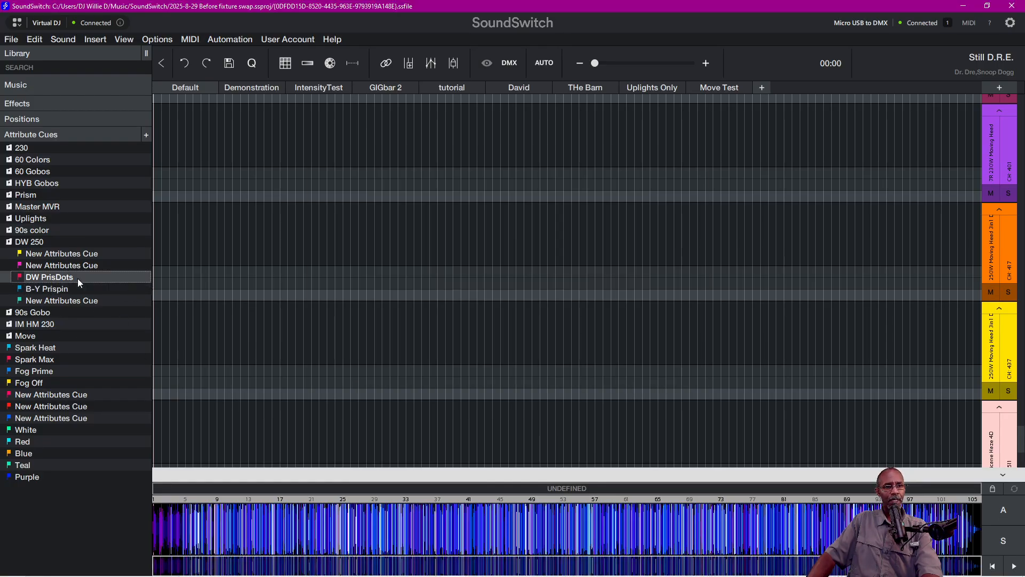
scroll(425, 300, down, 4)
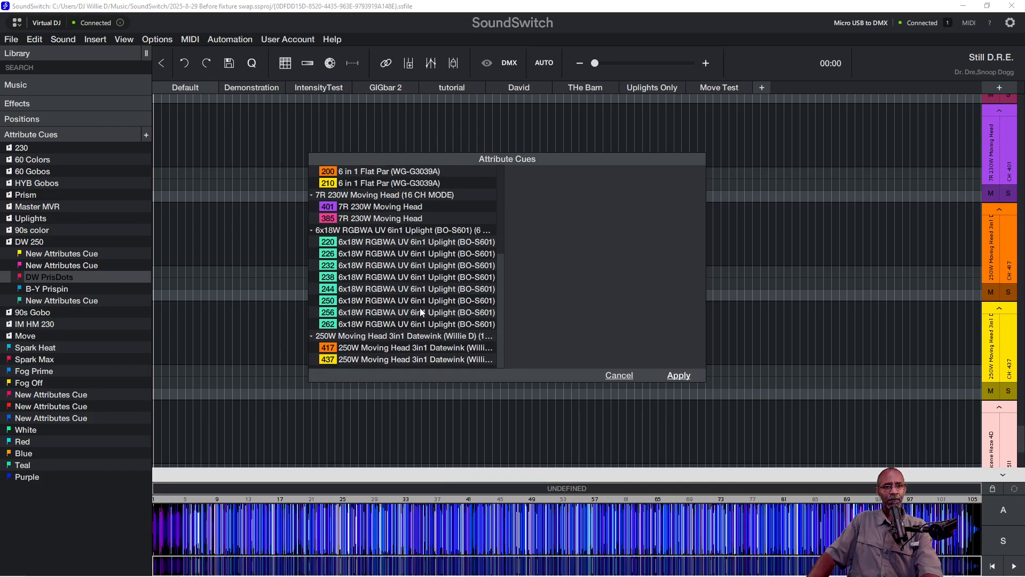
click(404, 335)
click(619, 374)
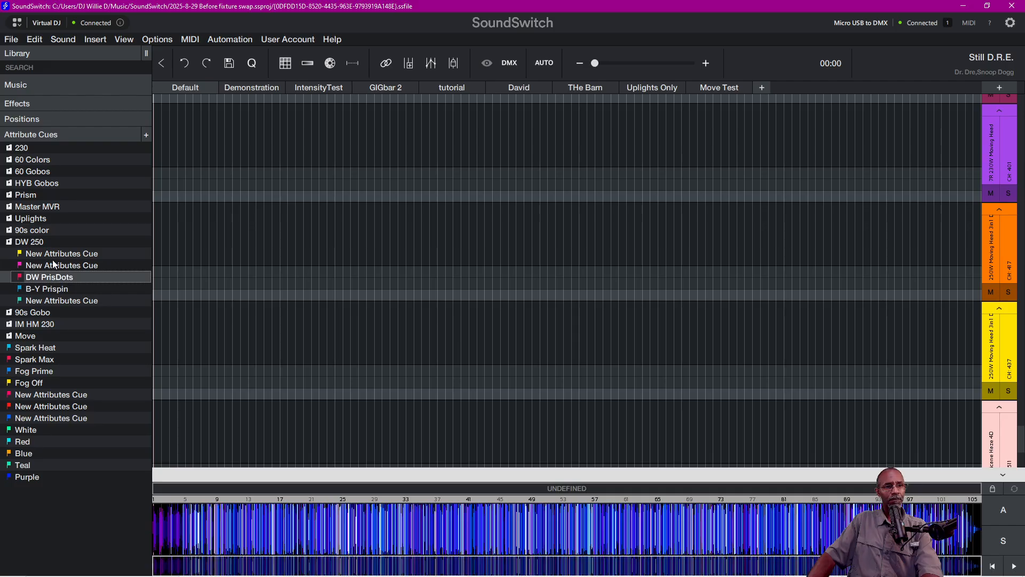
click(17, 242)
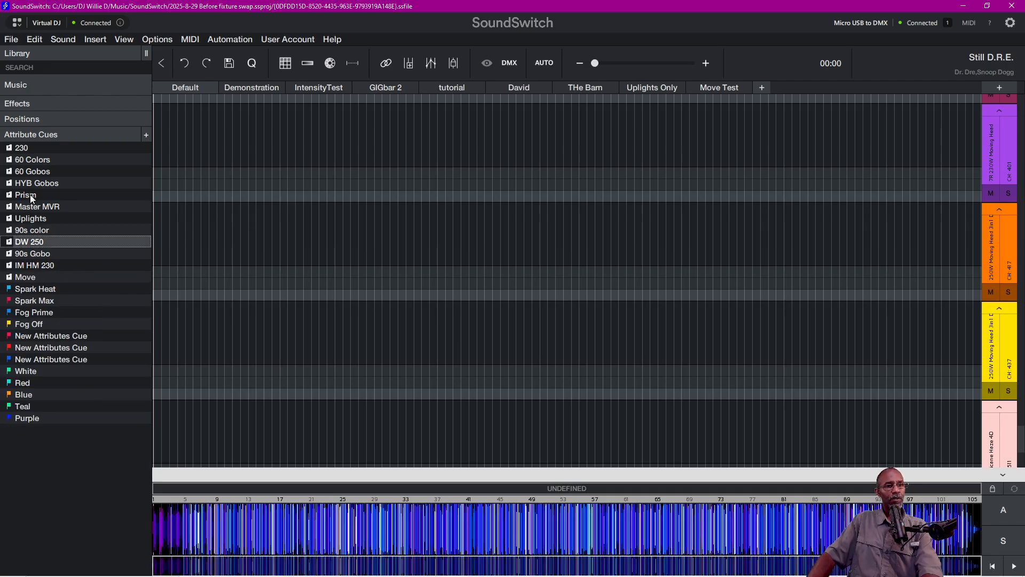
Expand the 60 Gobos folder and inspect the Open cue's attributes for the 250W Moving Head 3in1 fixtures.
click(30, 172)
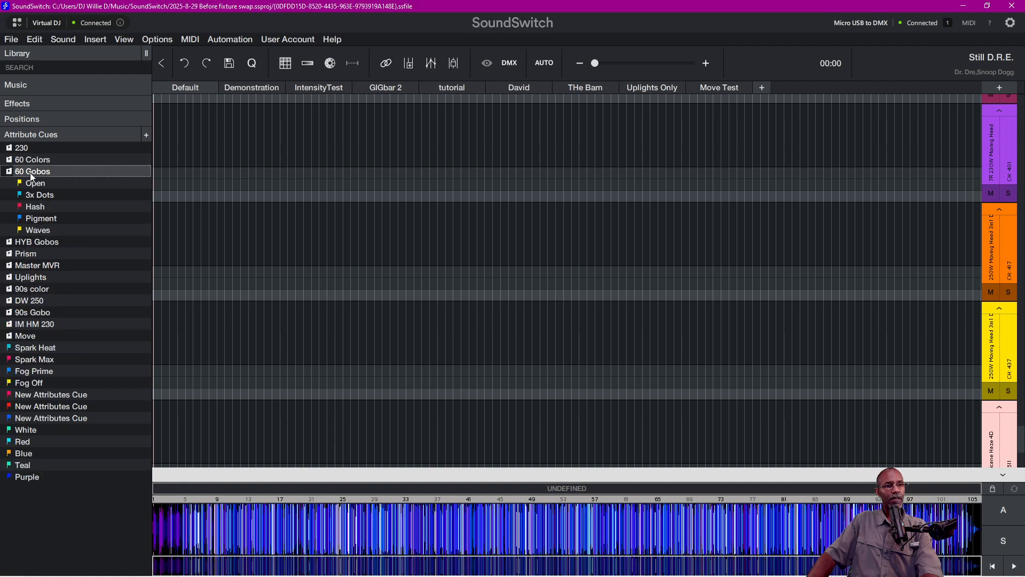
double_click(33, 183)
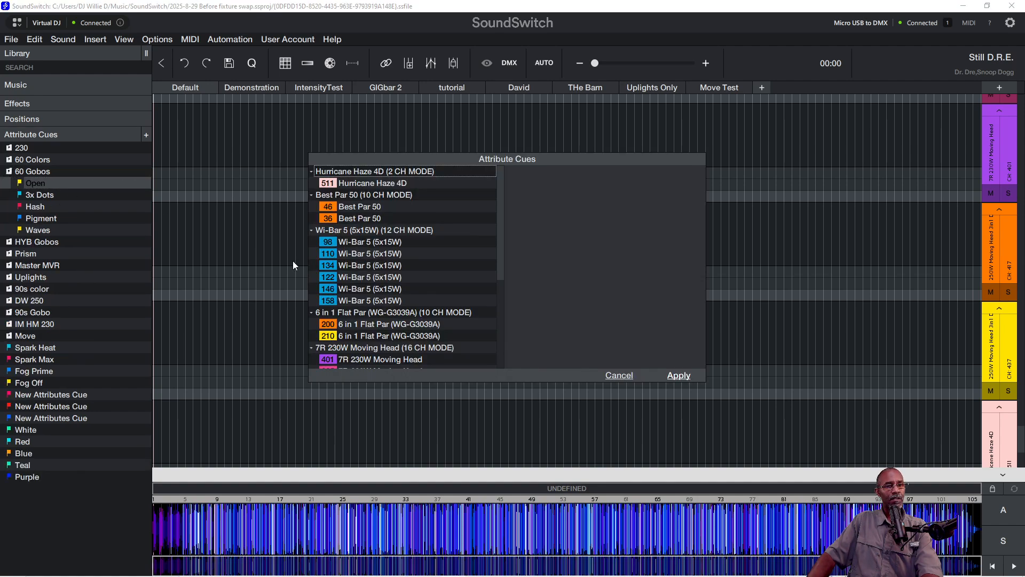
scroll(365, 314, down, 2)
scroll(365, 314, down, 1)
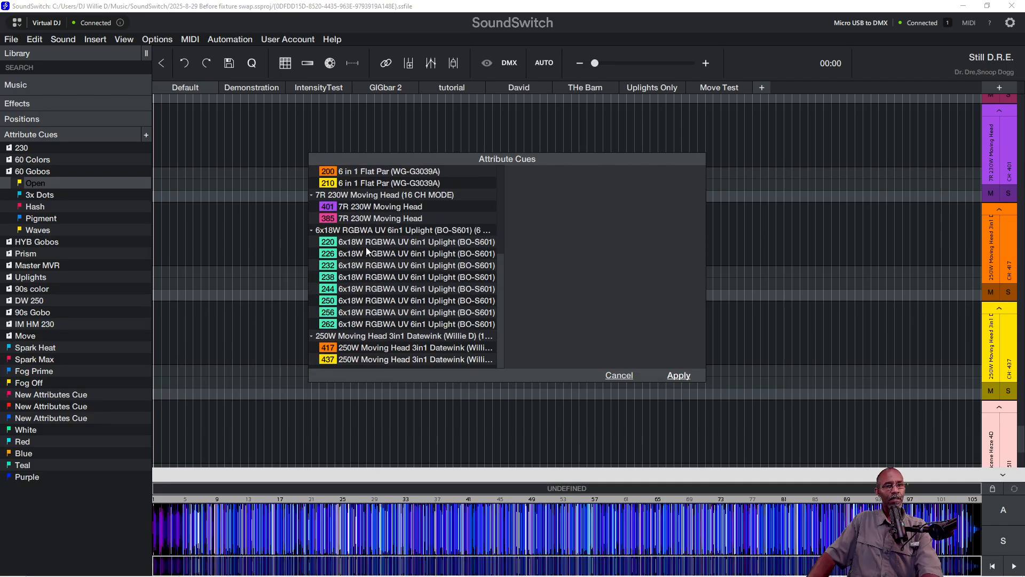
click(376, 336)
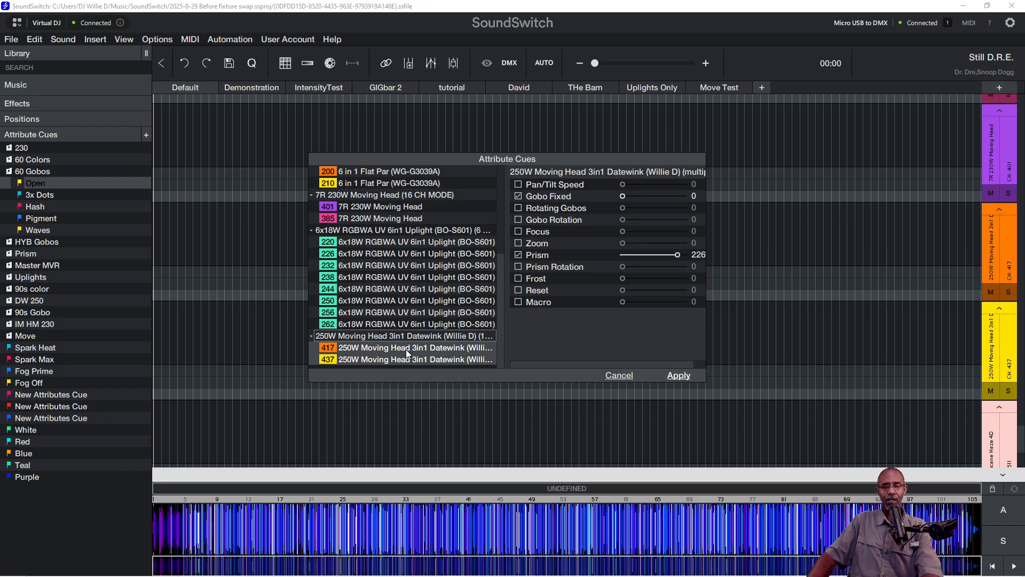
Cancel out of the Open cue's attributes and collapse the 60 Gobos folder.
click(619, 375)
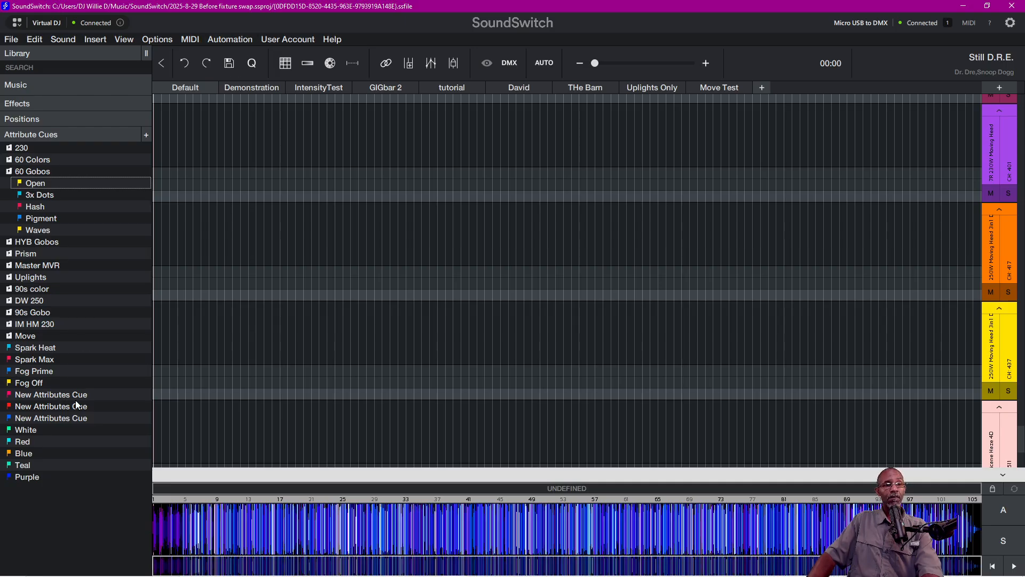
click(12, 172)
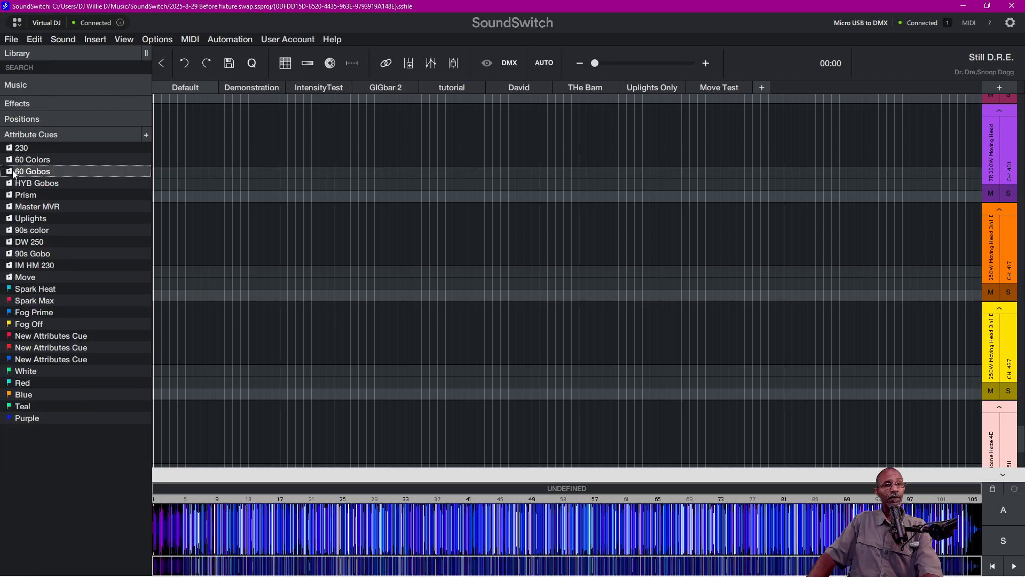
Load the track "Mary, Did You Know?" from the 2024 Official Light Show playlist.
click(55, 82)
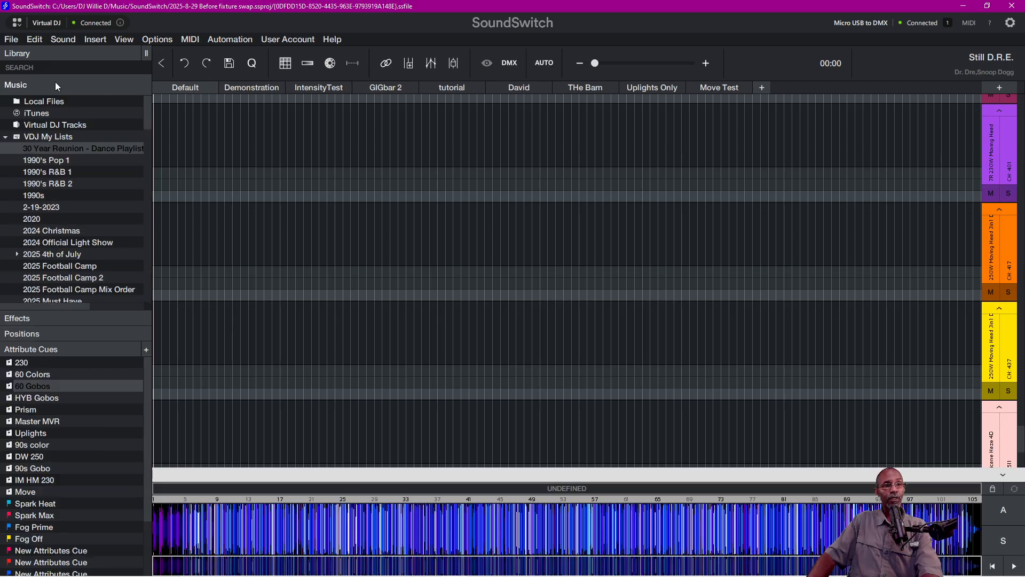
click(62, 243)
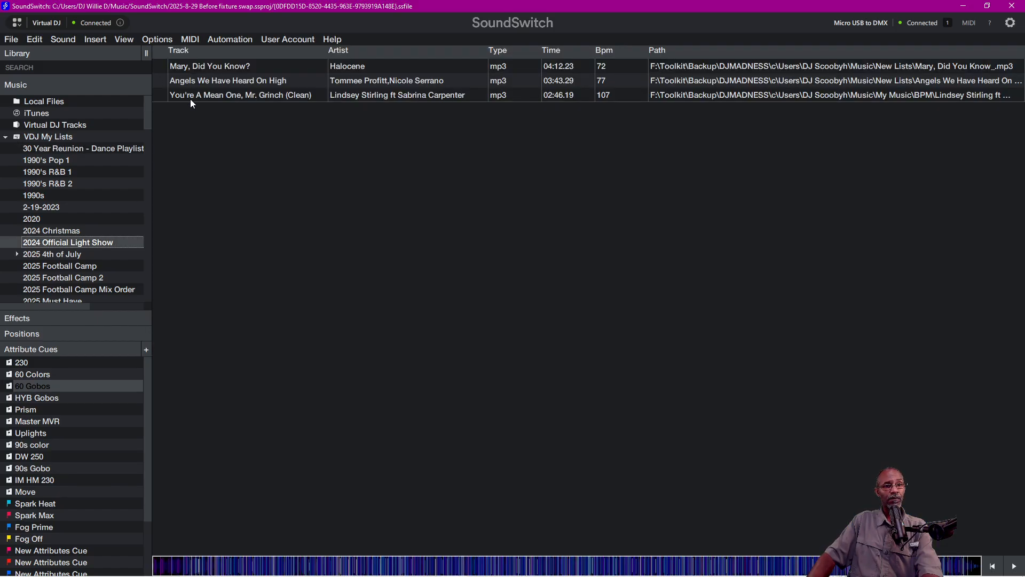
click(198, 66)
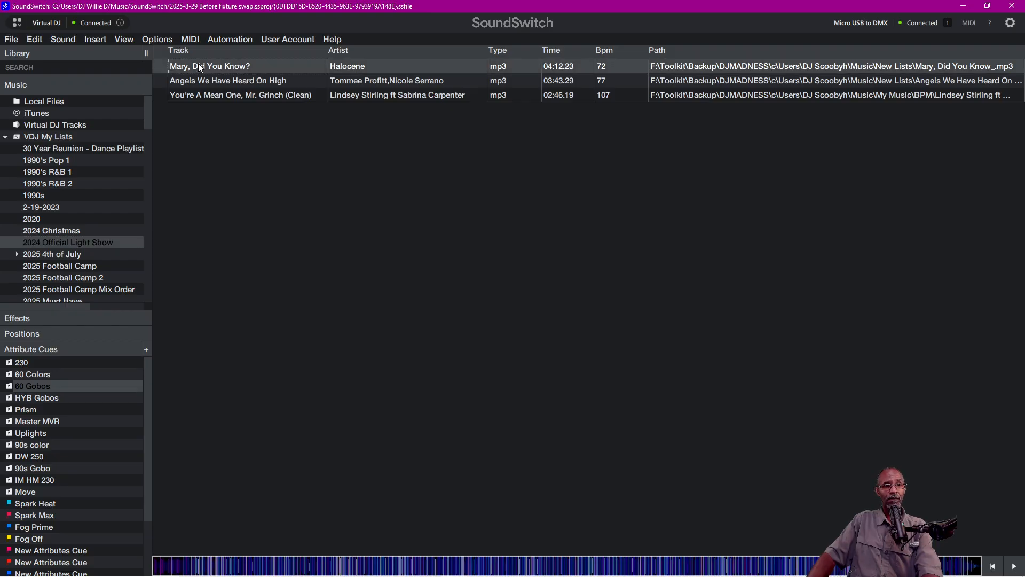
double_click(198, 66)
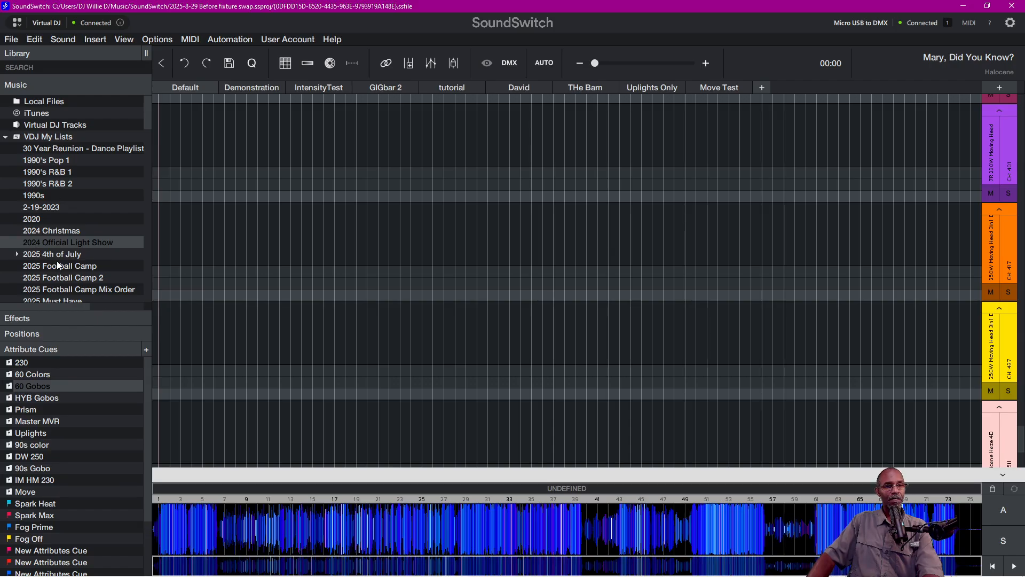
Load the Luke Bryan track "Country Girl (Shake It for Me)" from the Open Dancing playlist inside Boots Down.
scroll(57, 256, down, 1)
scroll(57, 246, down, 4)
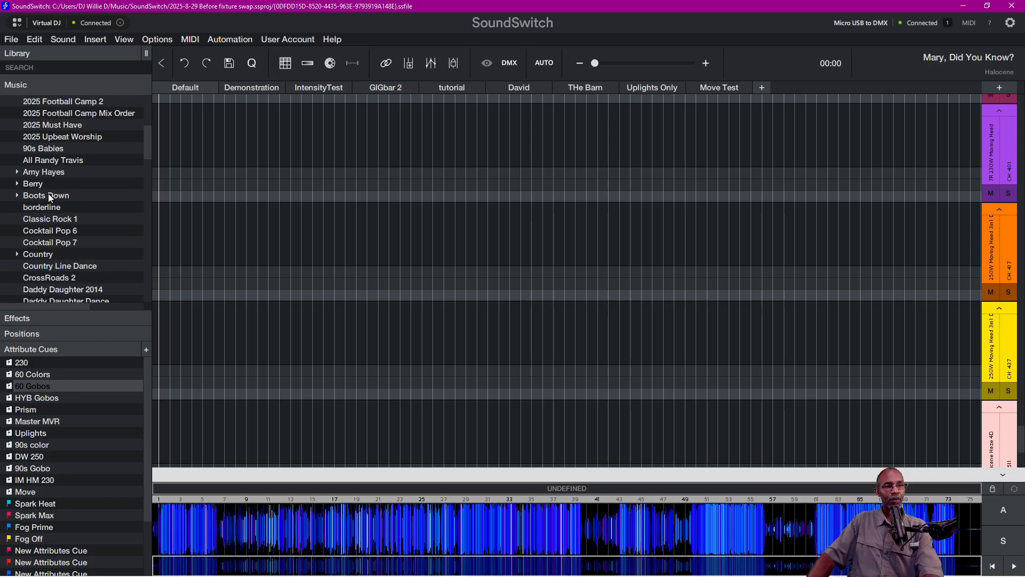
click(48, 195)
click(17, 196)
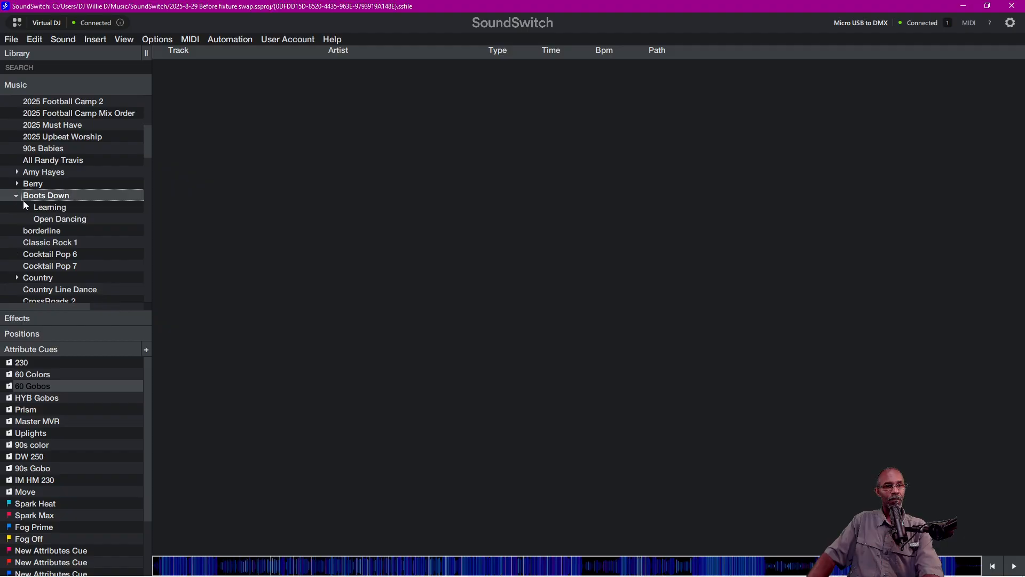
click(46, 220)
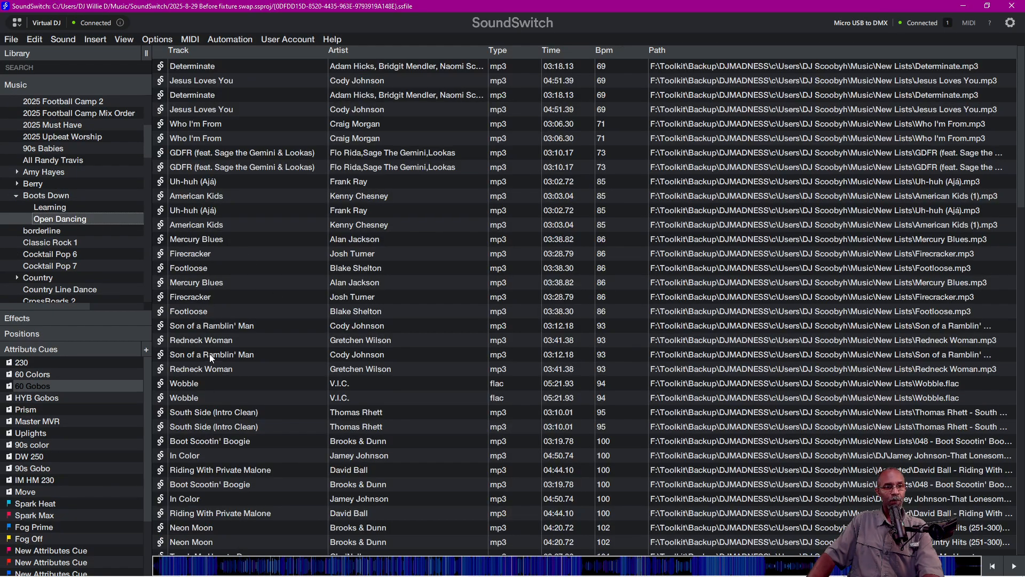
scroll(209, 357, down, 4)
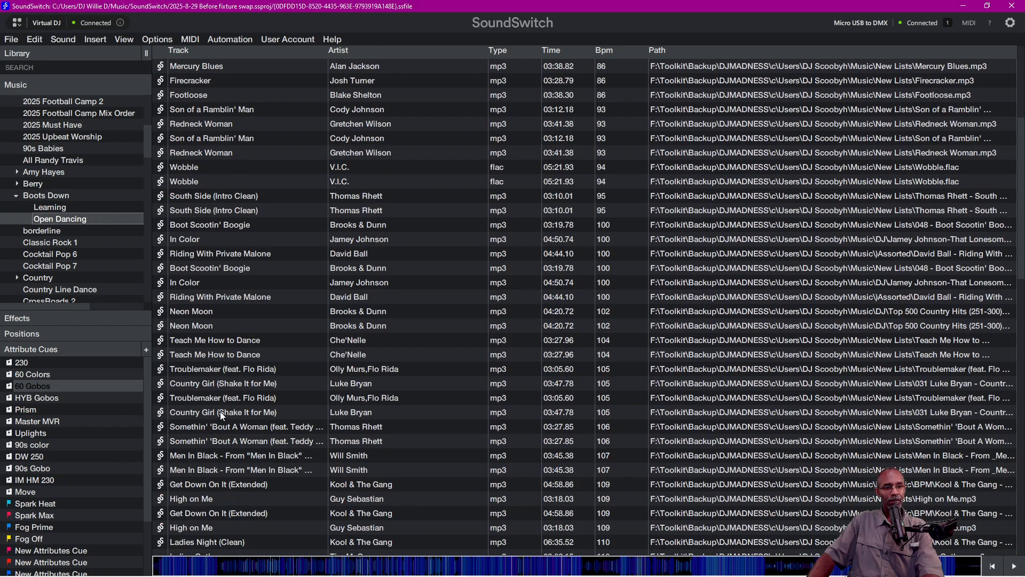
click(220, 411)
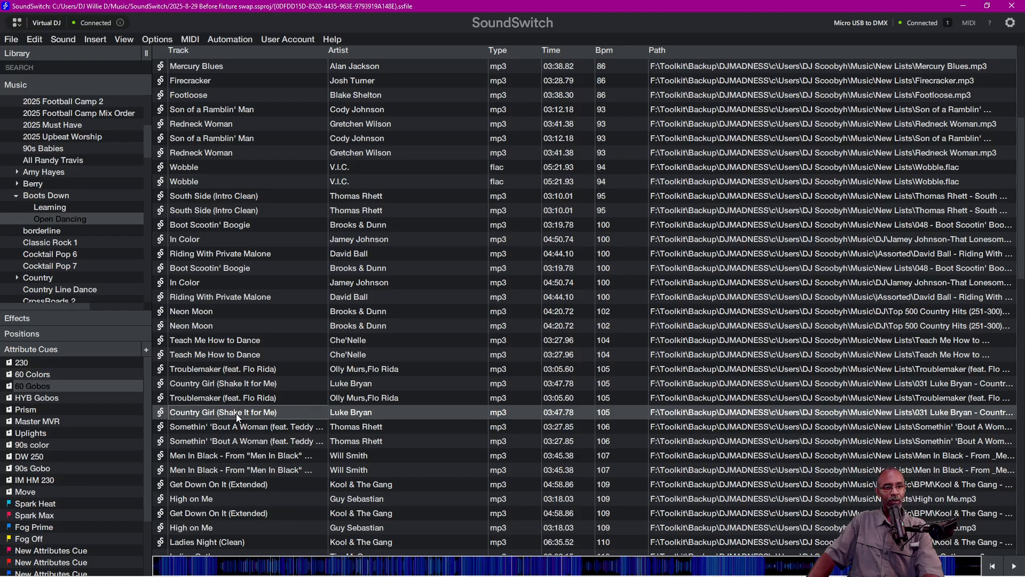
double_click(235, 412)
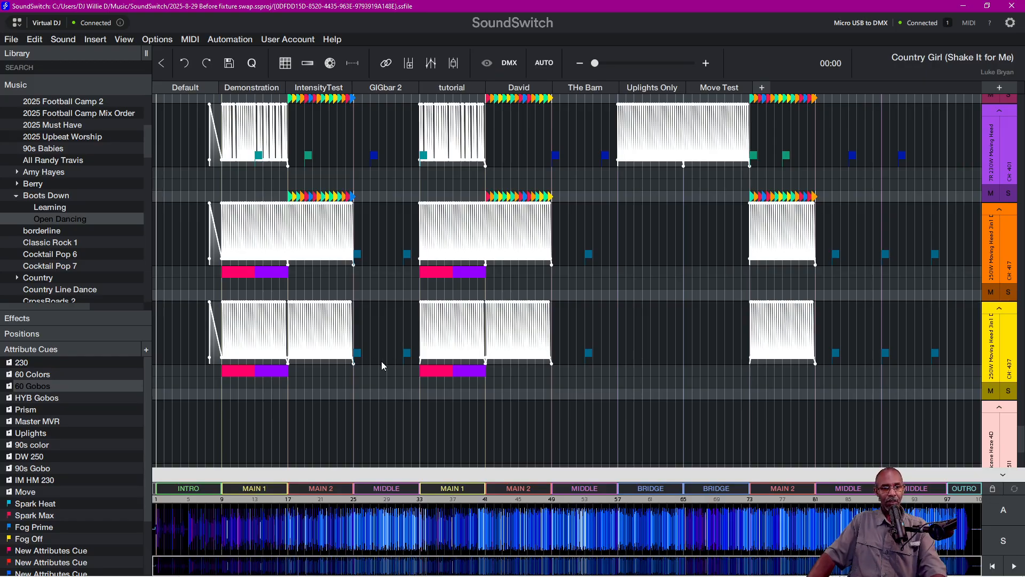
Expand the Main Track and examine its scripting alongside the moving head tracks from the intro through the middle section.
scroll(381, 360, up, 6)
scroll(269, 357, up, 3)
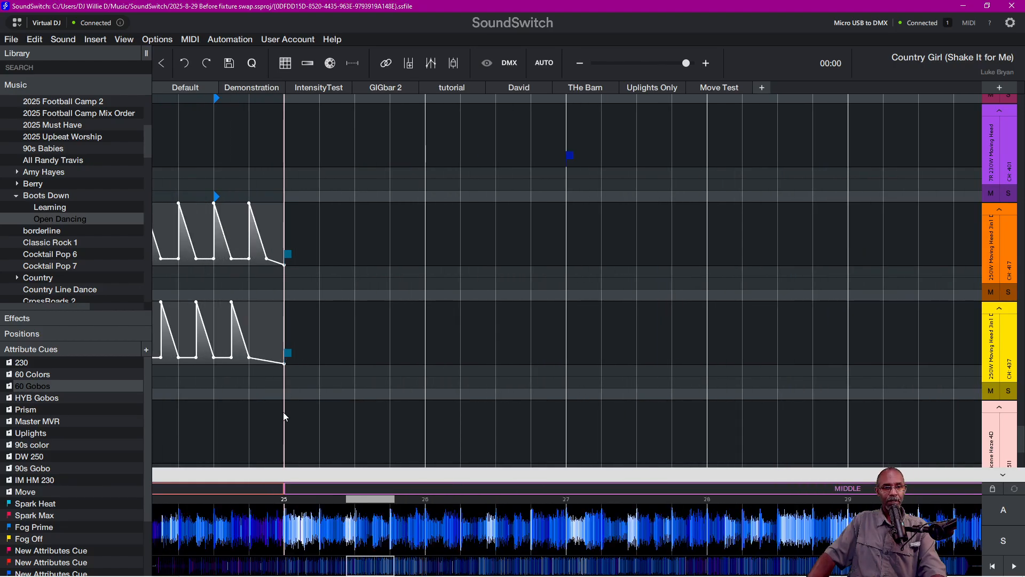
scroll(694, 438, down, 1)
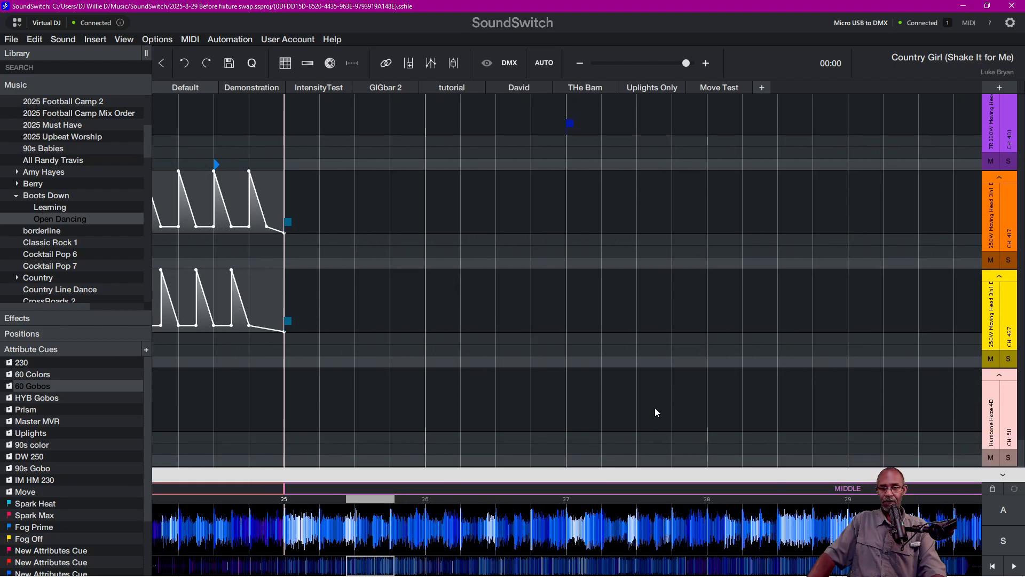
click(1002, 476)
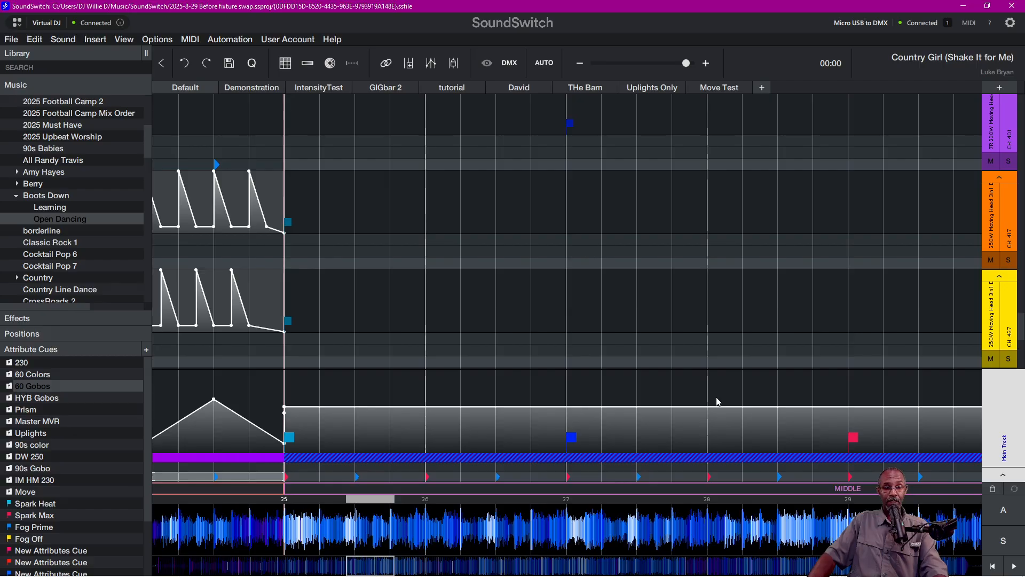
scroll(694, 447, down, 2)
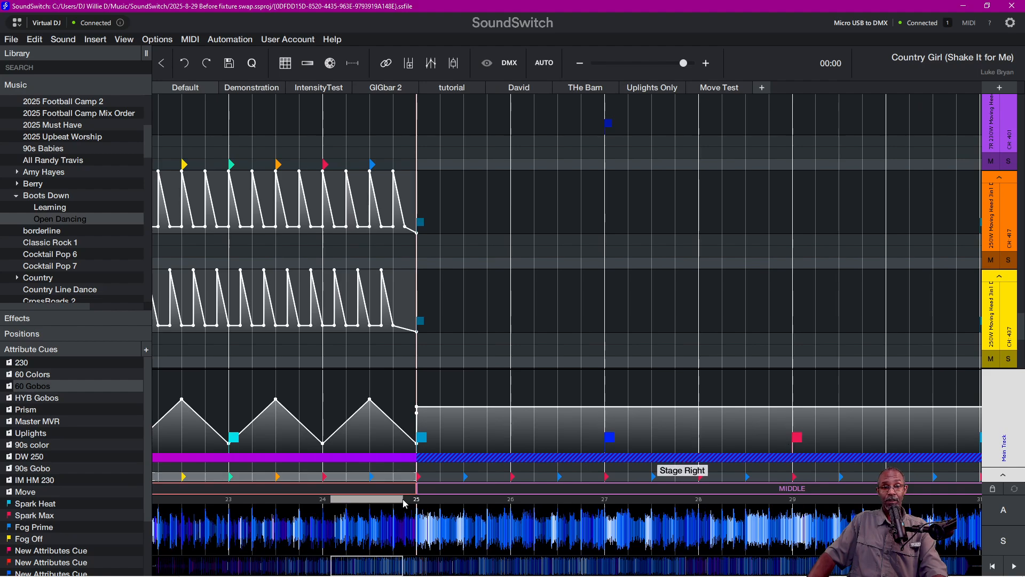
scroll(524, 395, down, 3)
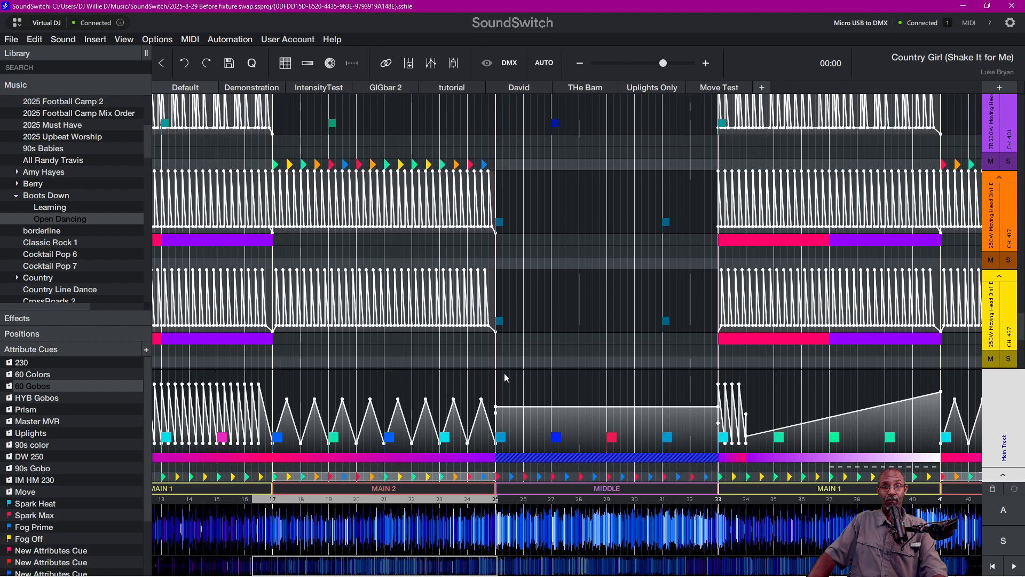
scroll(509, 458, down, 1)
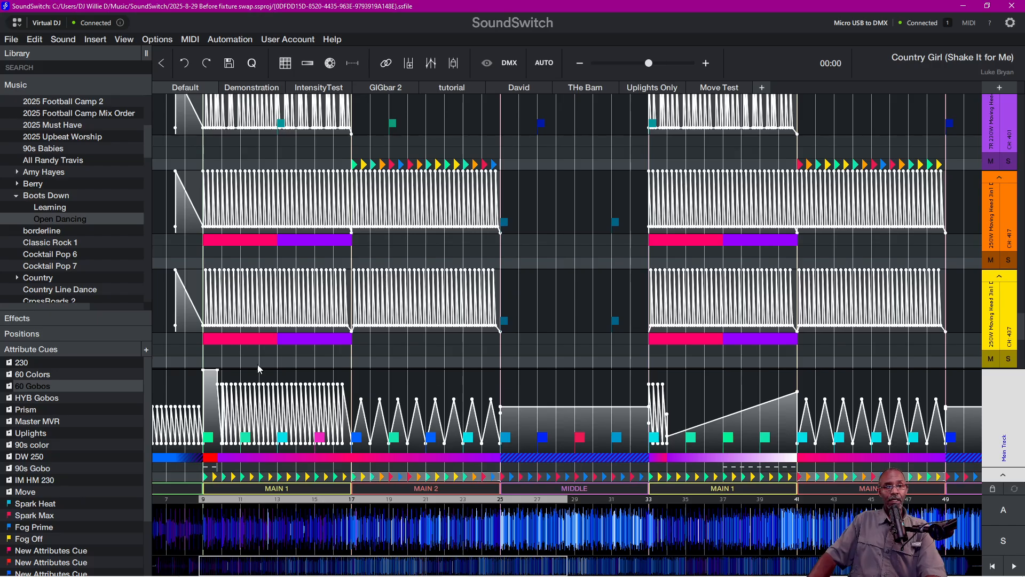
drag(480, 563, 426, 567)
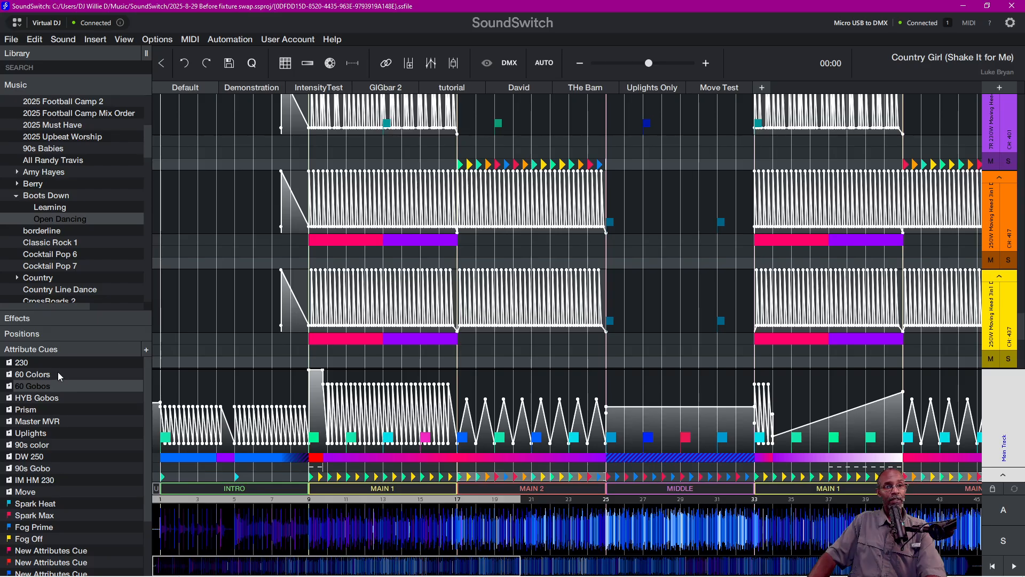
Load the track "Still D.R.E." from the 30 Year Reunion - Dance Playlist.
click(34, 214)
click(30, 80)
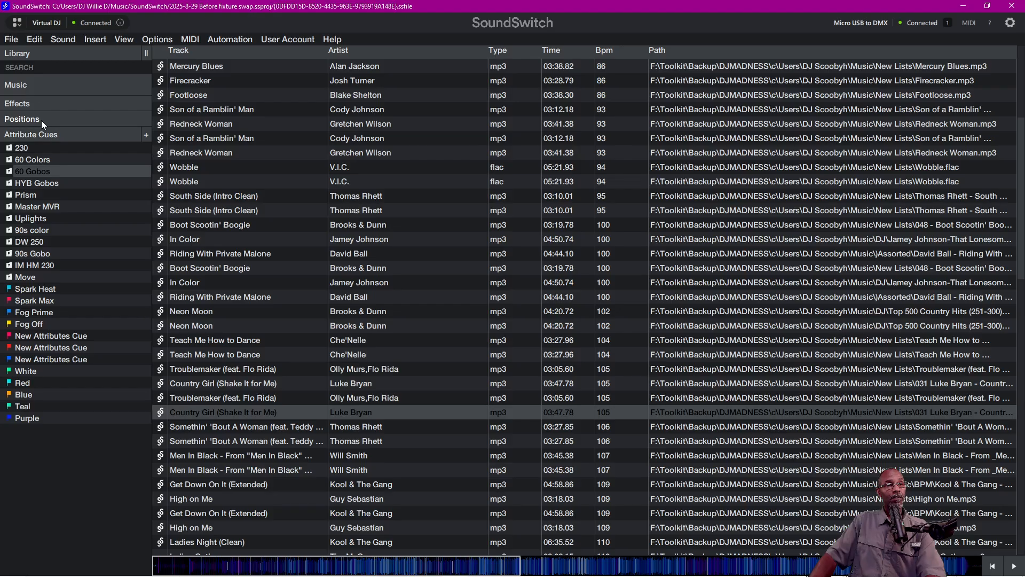
click(38, 85)
scroll(25, 145, up, 5)
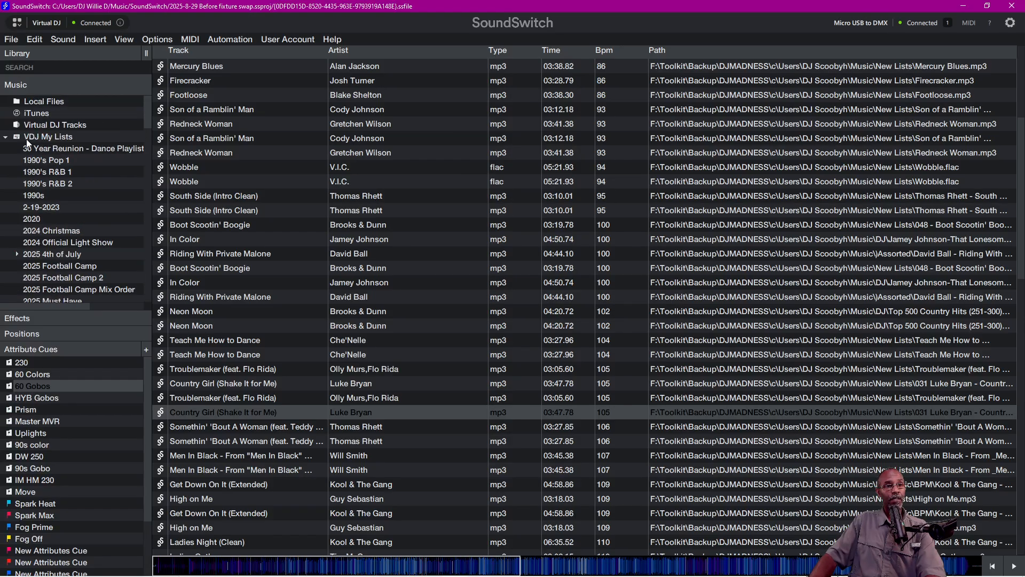
click(40, 150)
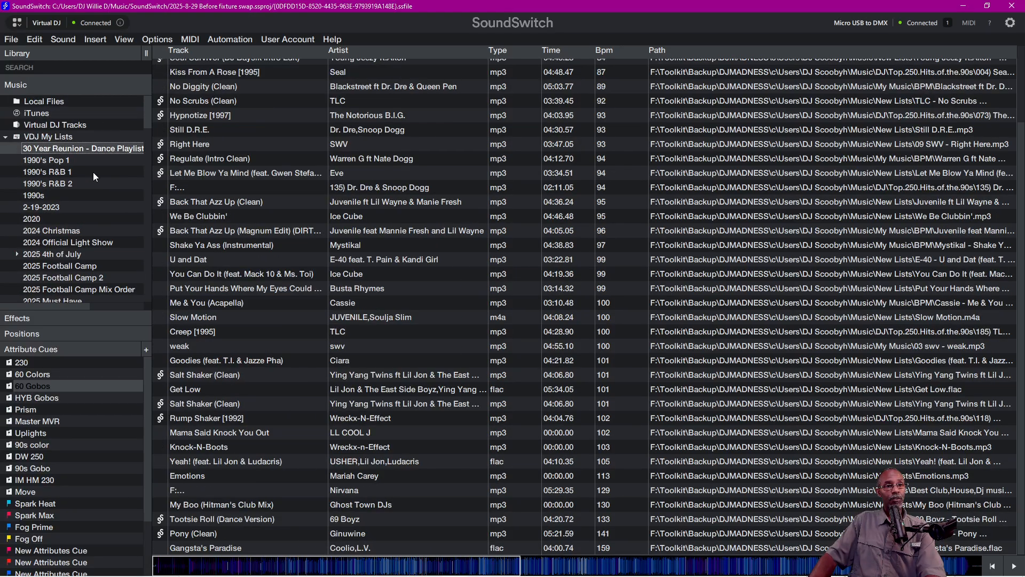
double_click(190, 134)
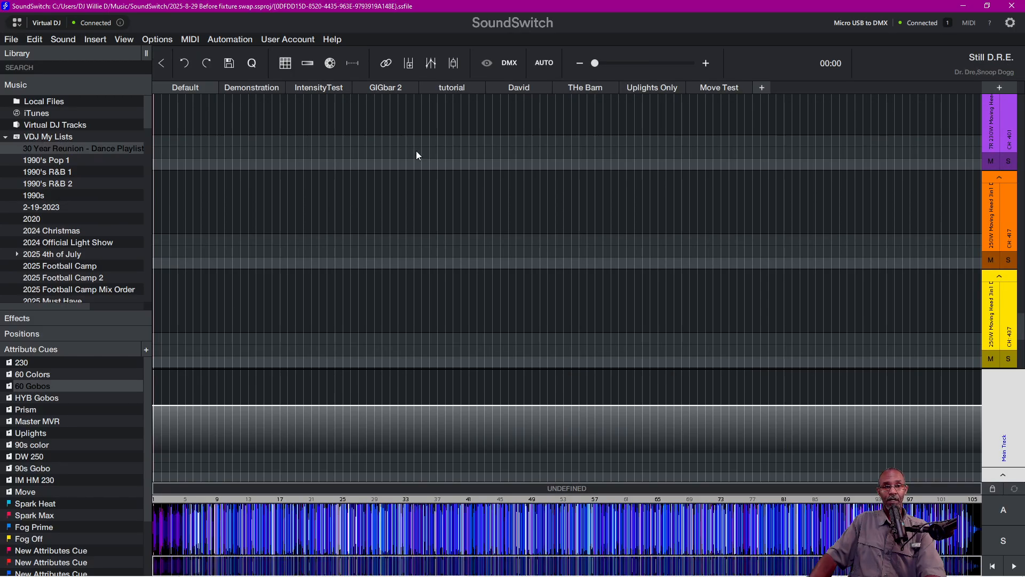
Open the Automation Settings for the track and choose the Hip Hop & RnB 1 preset.
click(236, 40)
click(236, 51)
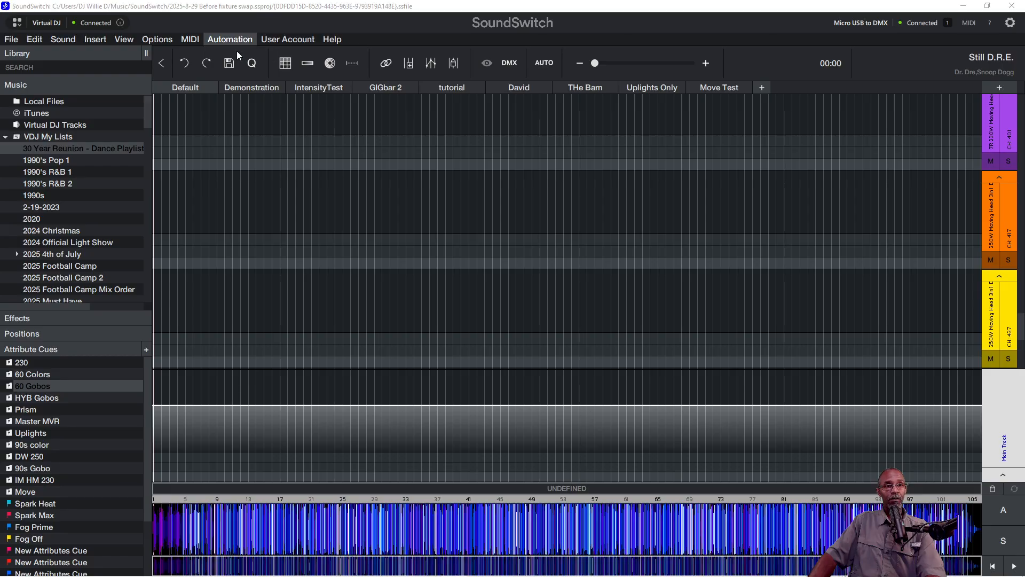
click(598, 327)
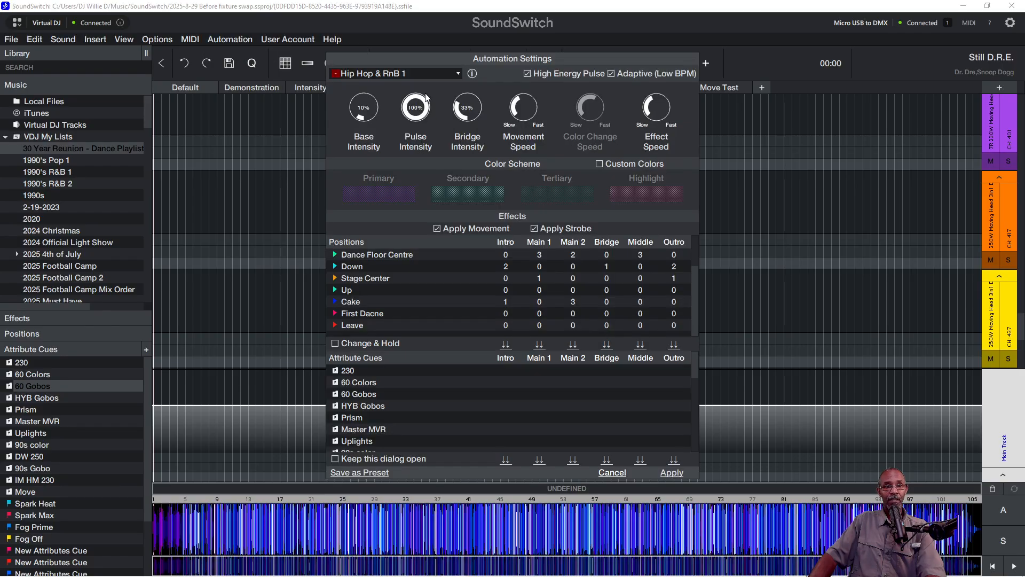
click(460, 73)
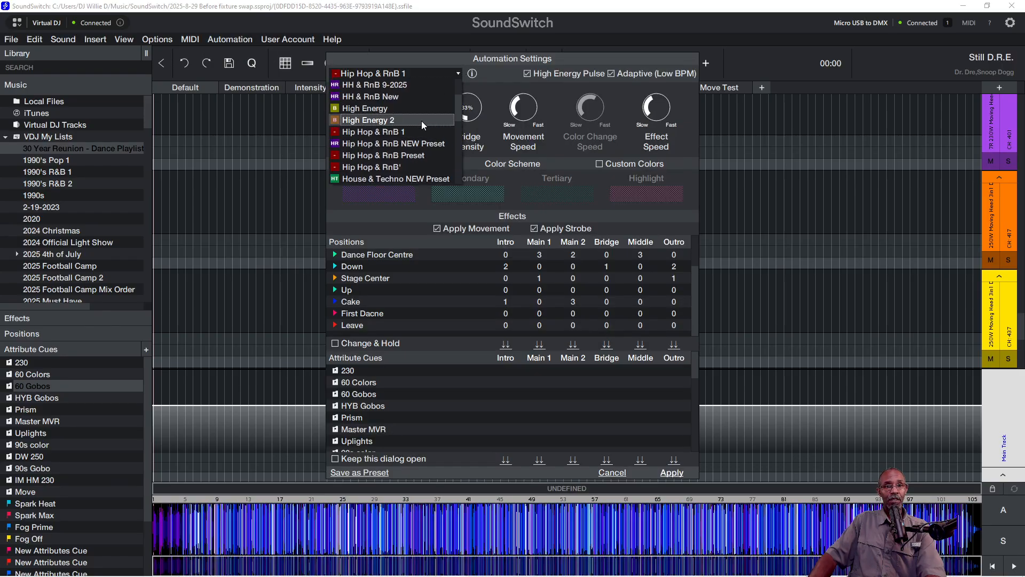
click(417, 133)
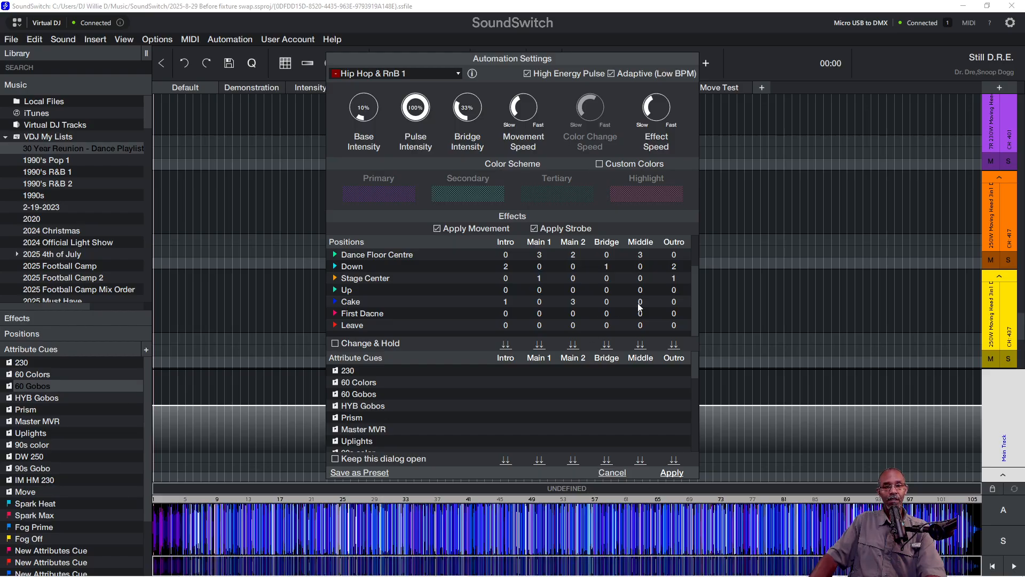
Expand the preset's 230 attribute cue folder, check its cue weights per song section, and collapse it.
click(695, 295)
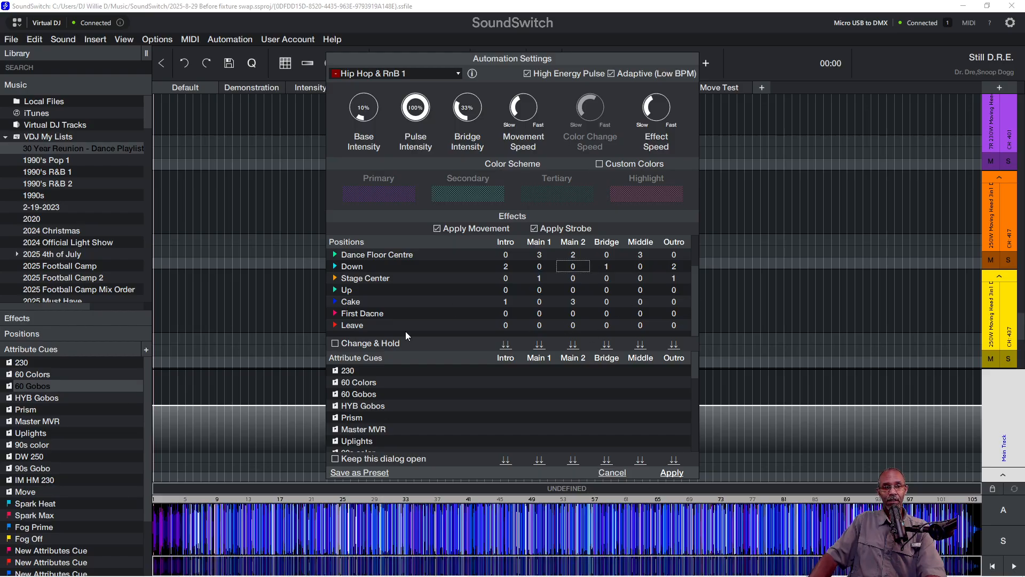
scroll(397, 373, down, 1)
scroll(396, 387, up, 1)
click(347, 374)
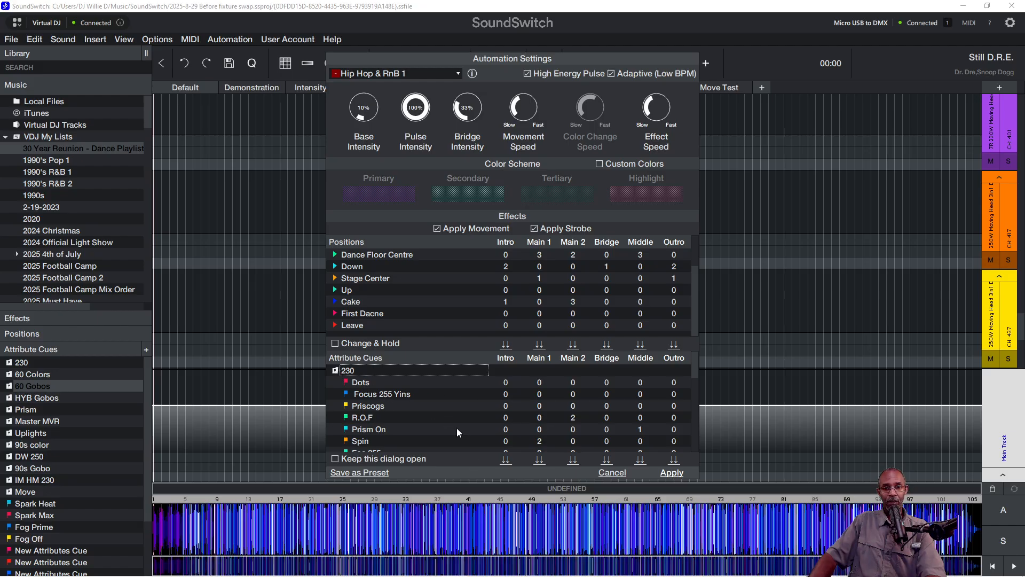
click(337, 370)
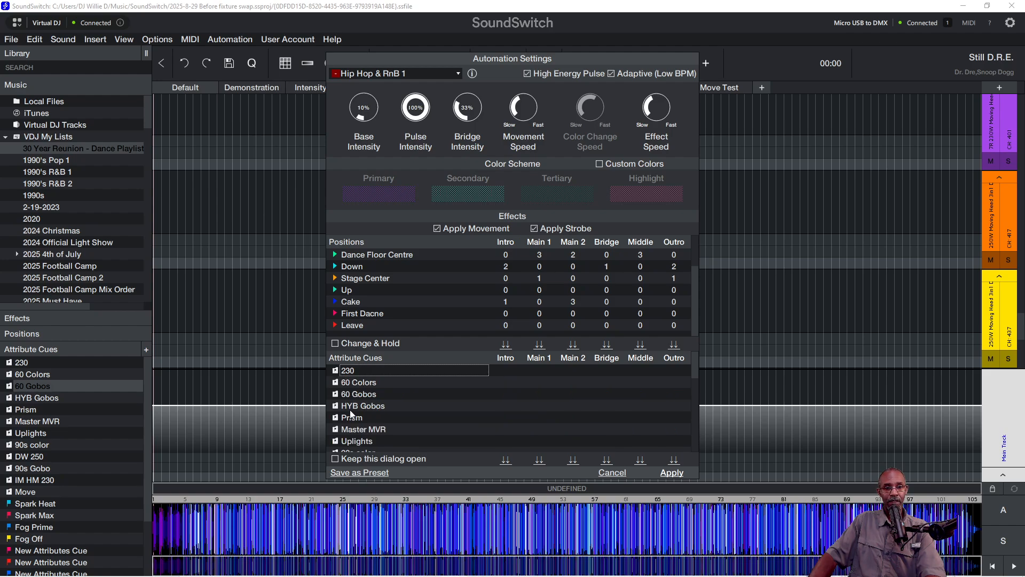
Collapse the preset's DW 250 folder, check the HYB Gobos cue weights per song section, and look through the remaining cues.
scroll(350, 414, down, 2)
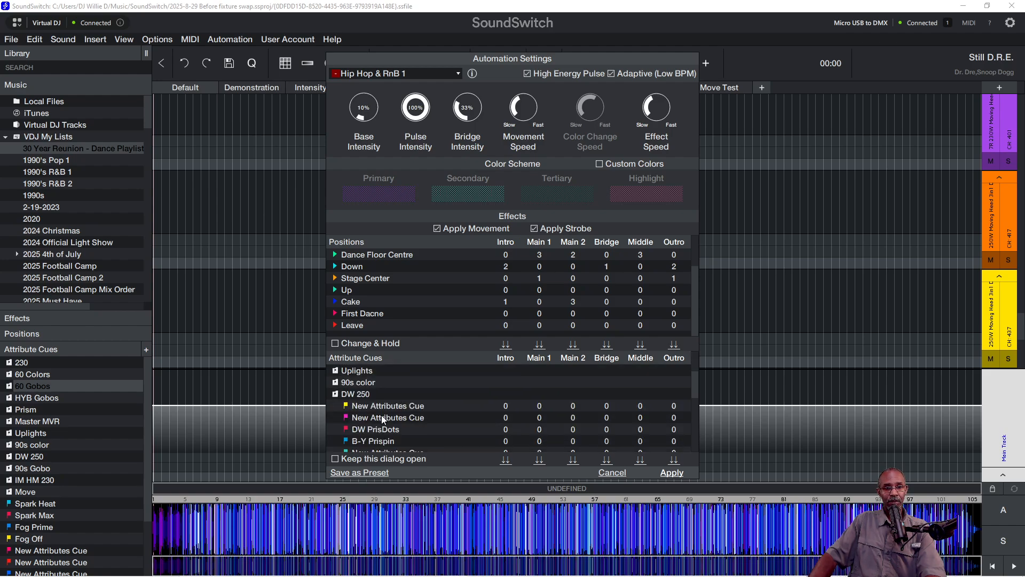
click(336, 394)
scroll(343, 395, up, 1)
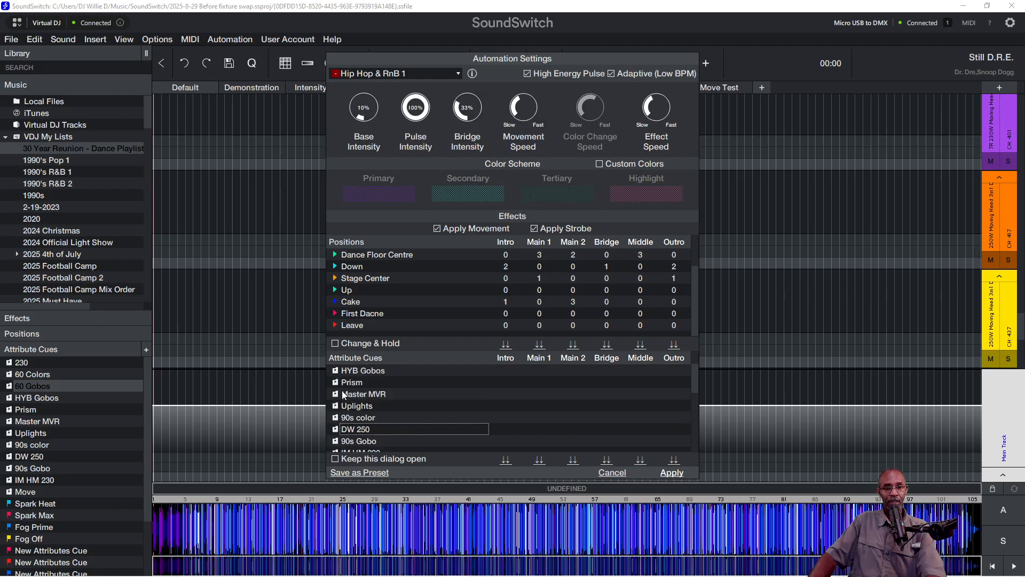
double_click(350, 377)
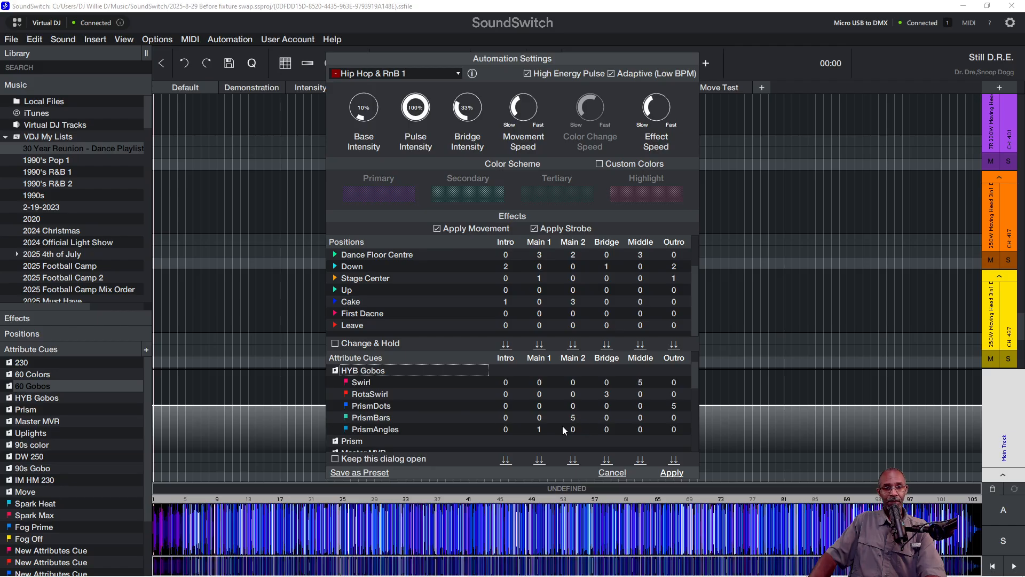
double_click(368, 374)
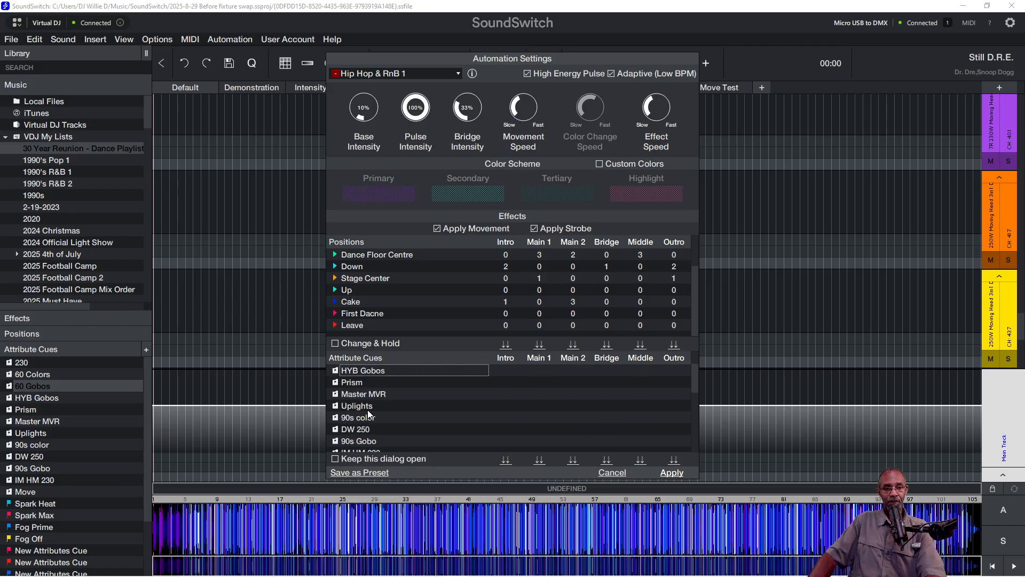
scroll(368, 414, down, 1)
scroll(372, 419, down, 1)
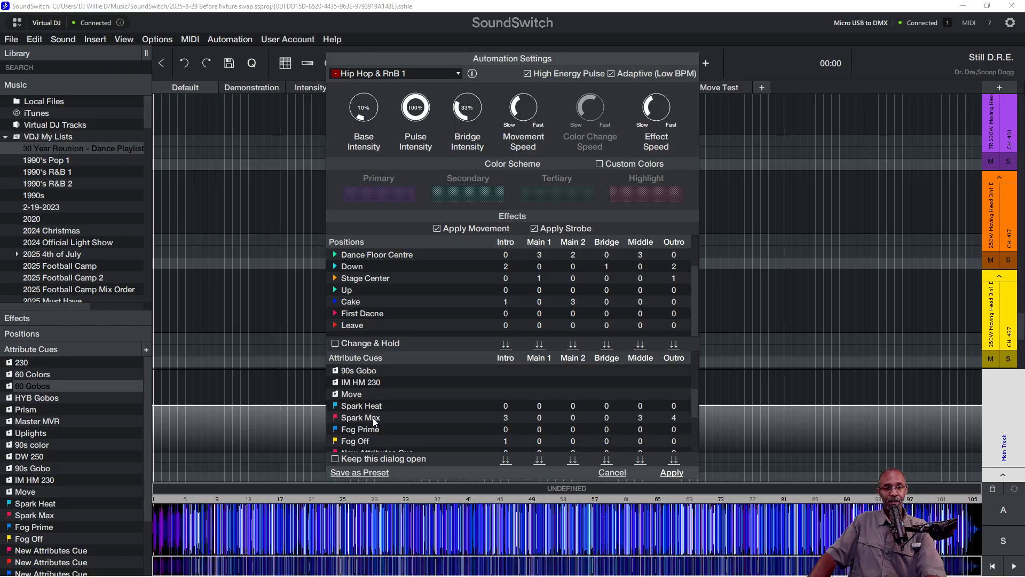
Expand the preset's 60 Gobos and 60 Colors attribute cue folders, check their cue weights per song section, and collapse them.
scroll(375, 422, up, 1)
click(365, 409)
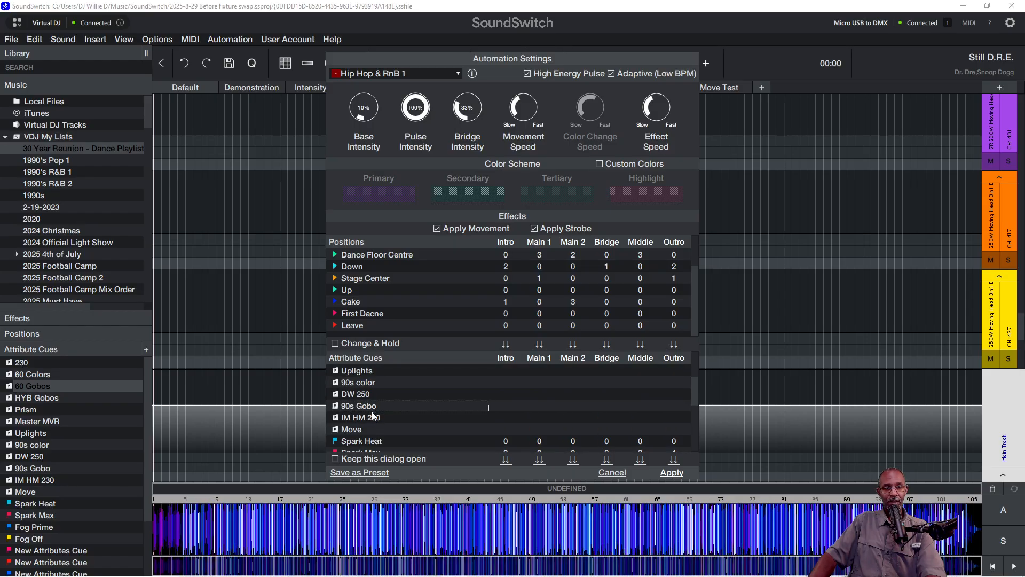
scroll(372, 414, up, 2)
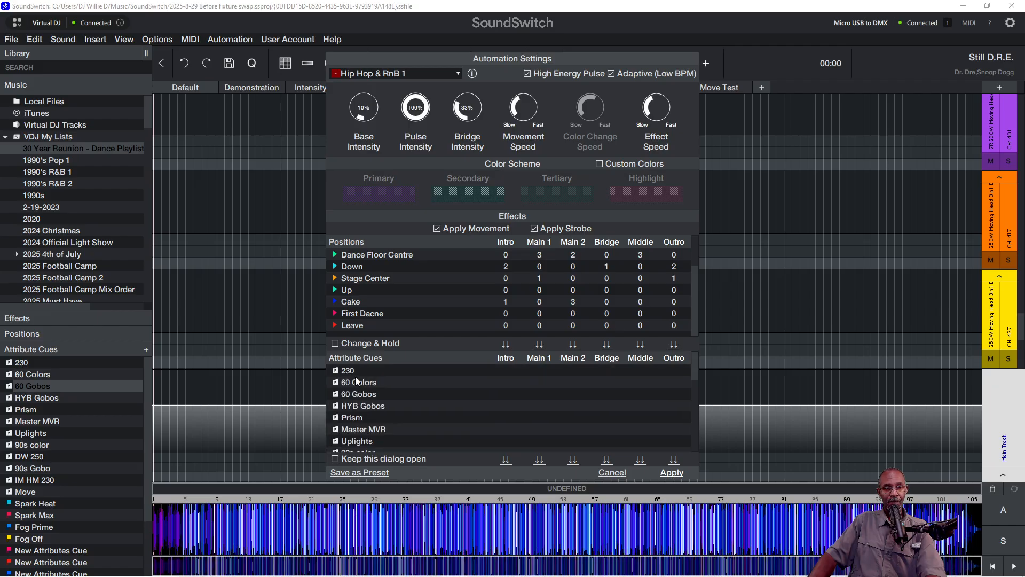
double_click(359, 395)
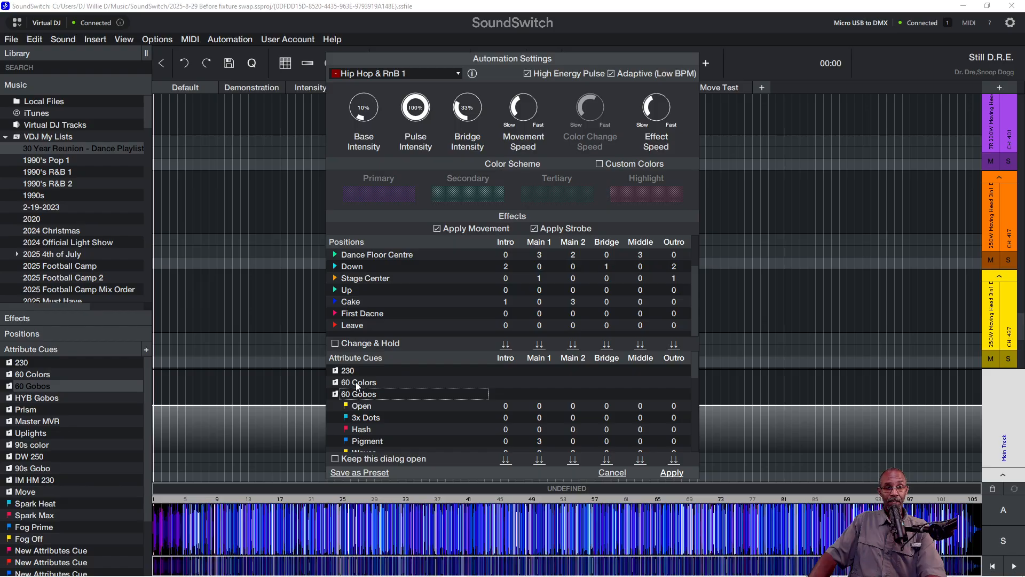
double_click(356, 384)
double_click(357, 384)
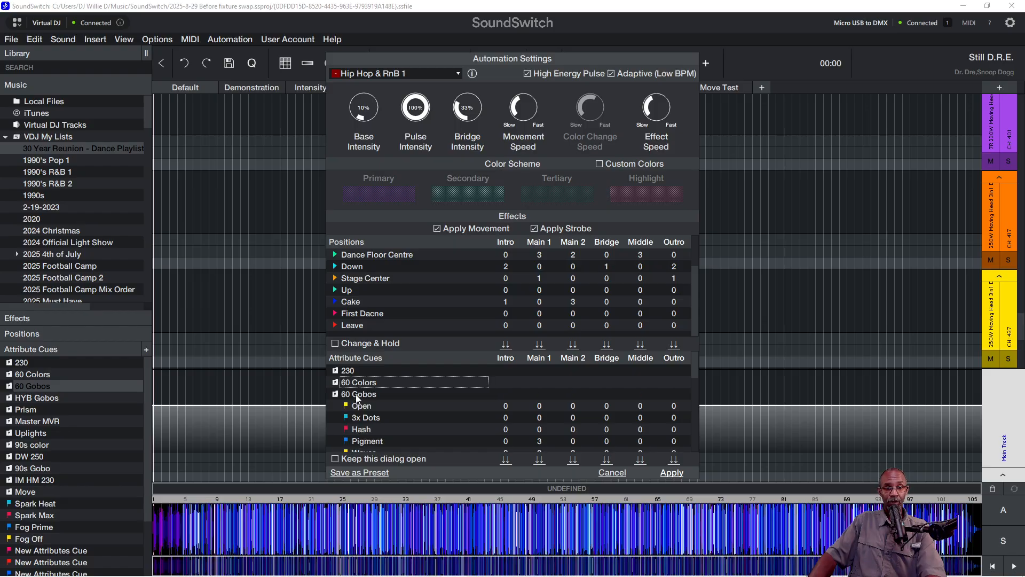
double_click(359, 394)
Expand the preset's IM HM 230 attribute cue folder, check its cue weights per song section, and collapse it.
scroll(367, 411, down, 2)
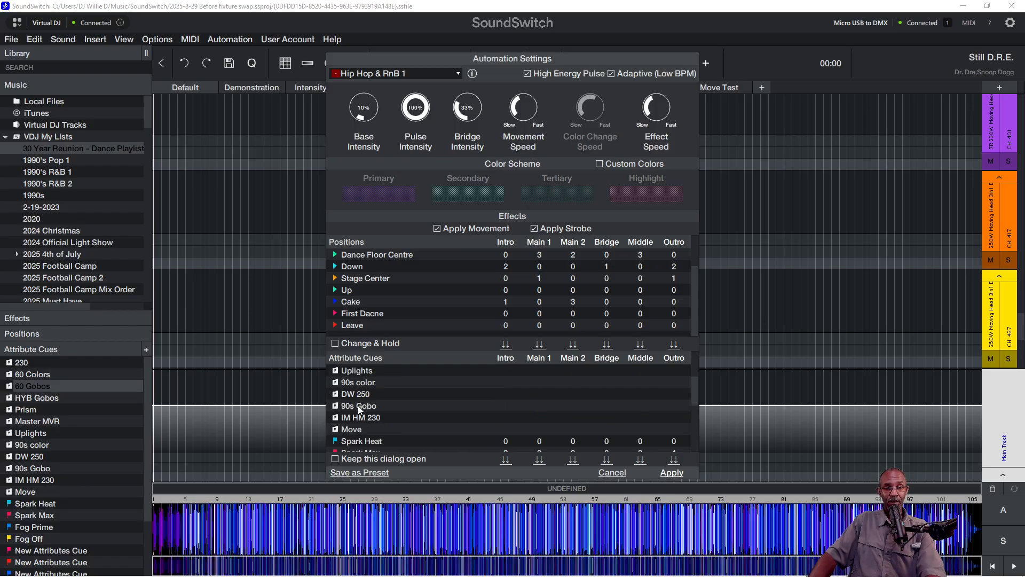
double_click(361, 417)
scroll(374, 421, down, 1)
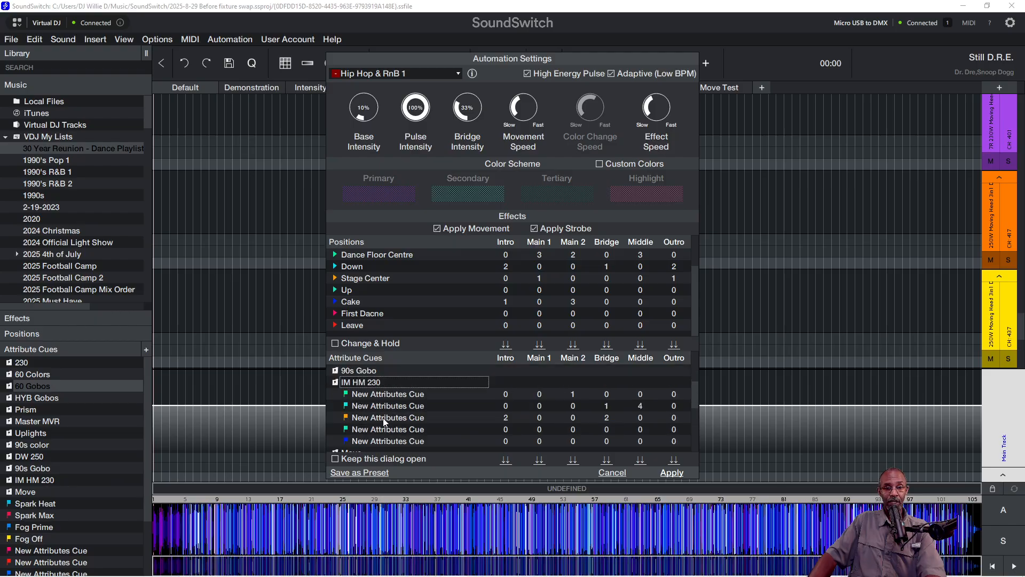
double_click(371, 383)
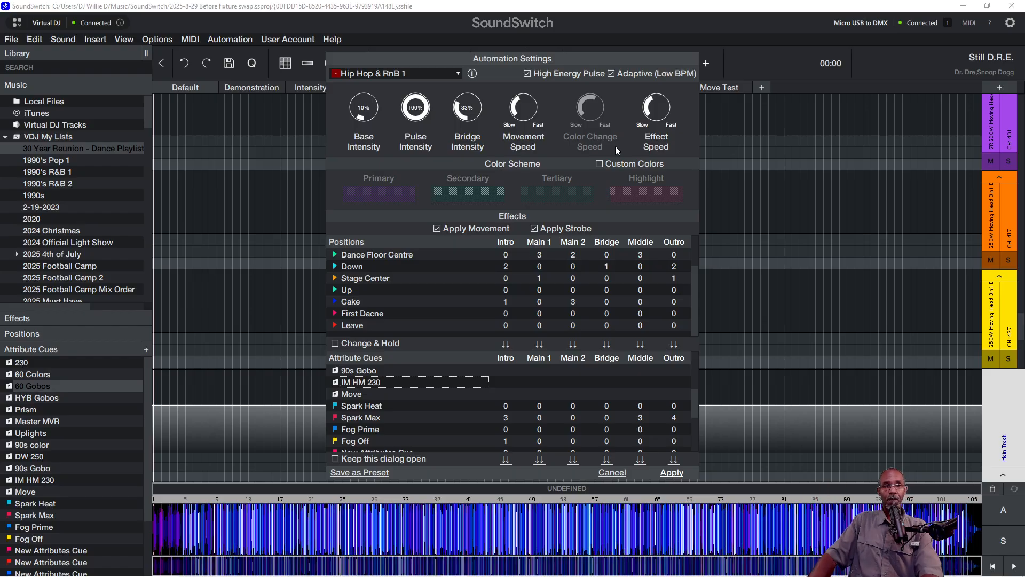
Apply the Hip Hop & RnB 1 preset to the track and examine the attribute cues generated on the moving-head tracks.
click(672, 473)
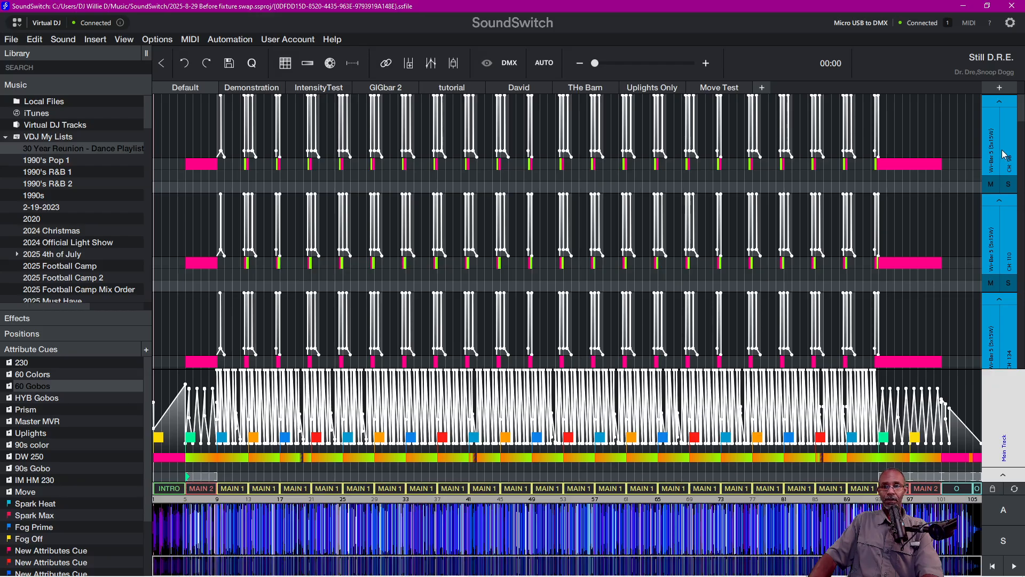
scroll(1022, 115, down, 5)
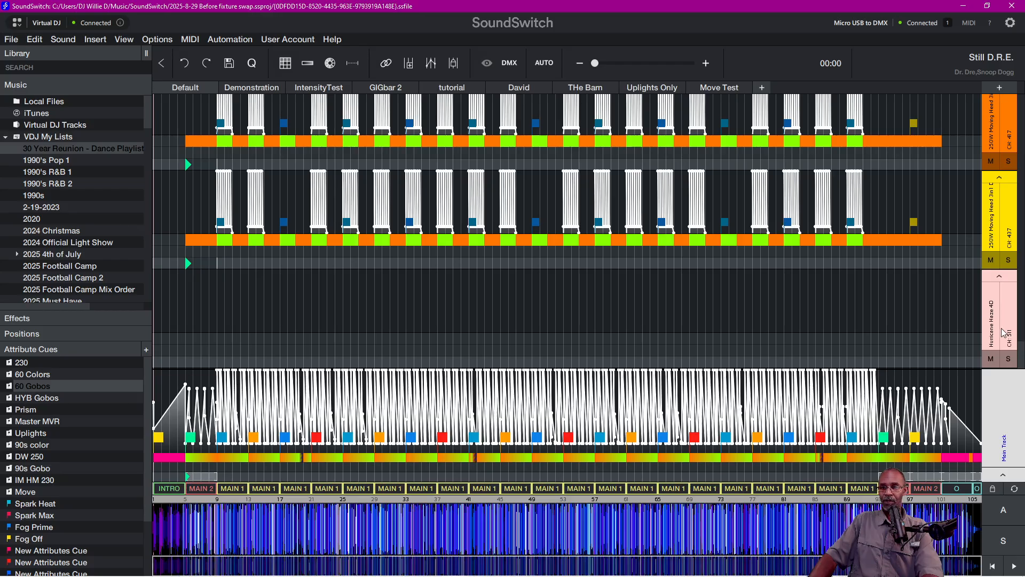
scroll(1022, 347, up, 2)
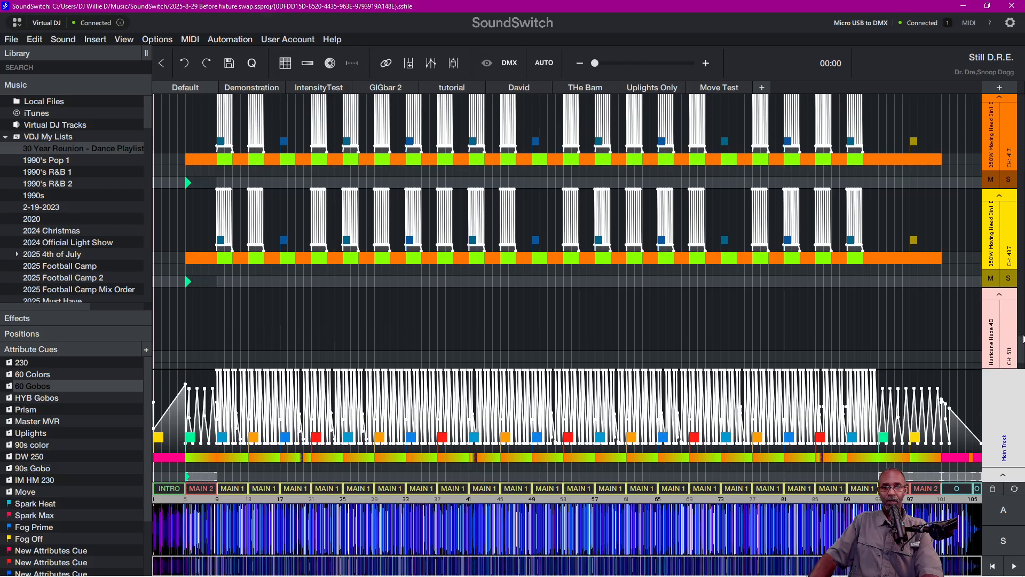
scroll(1022, 347, up, 1)
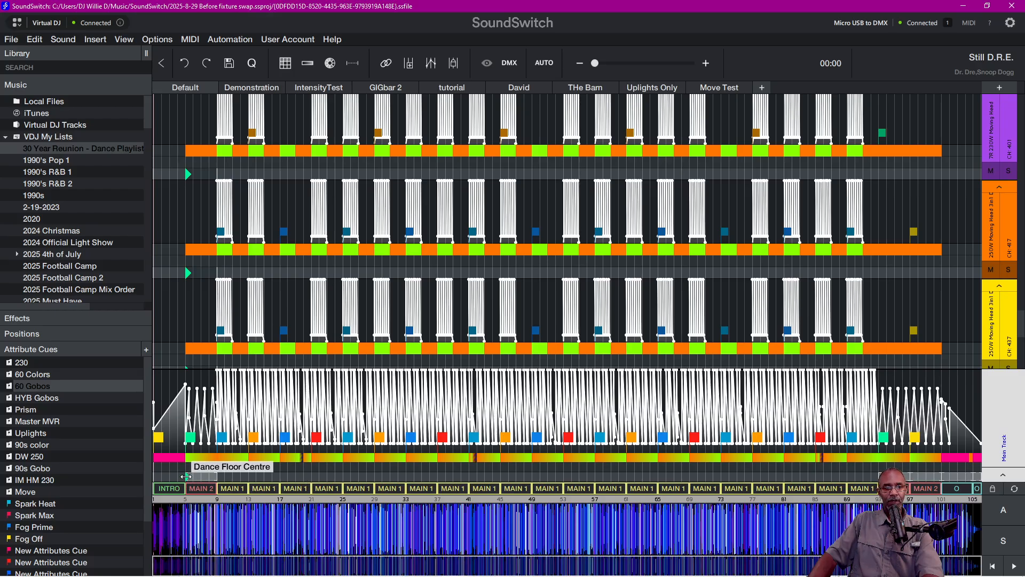
Play the scripted track from around bar 13, skip ahead through several Main 1 sections, and stop playback.
click(247, 527)
key(space)
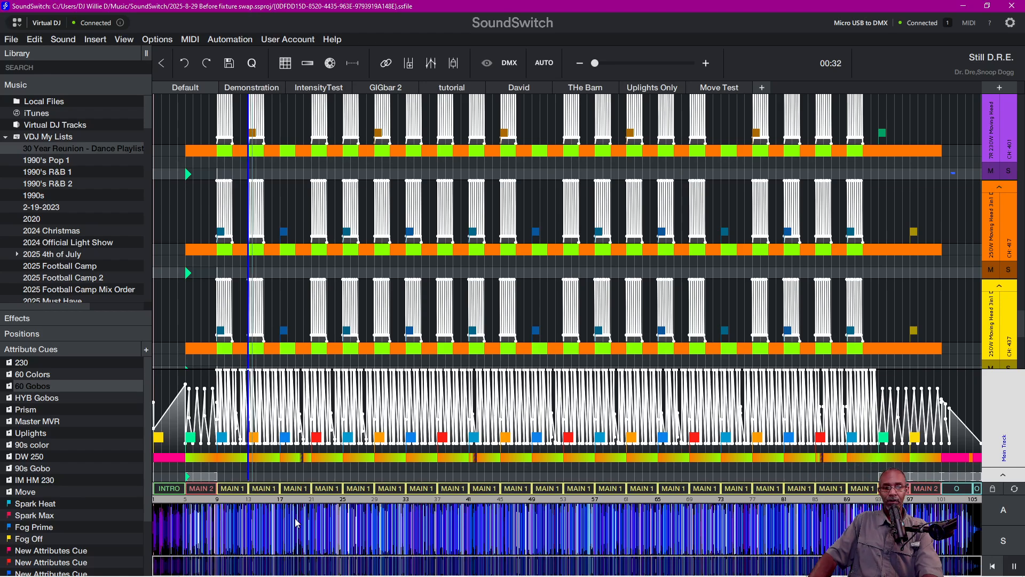
click(311, 528)
click(389, 534)
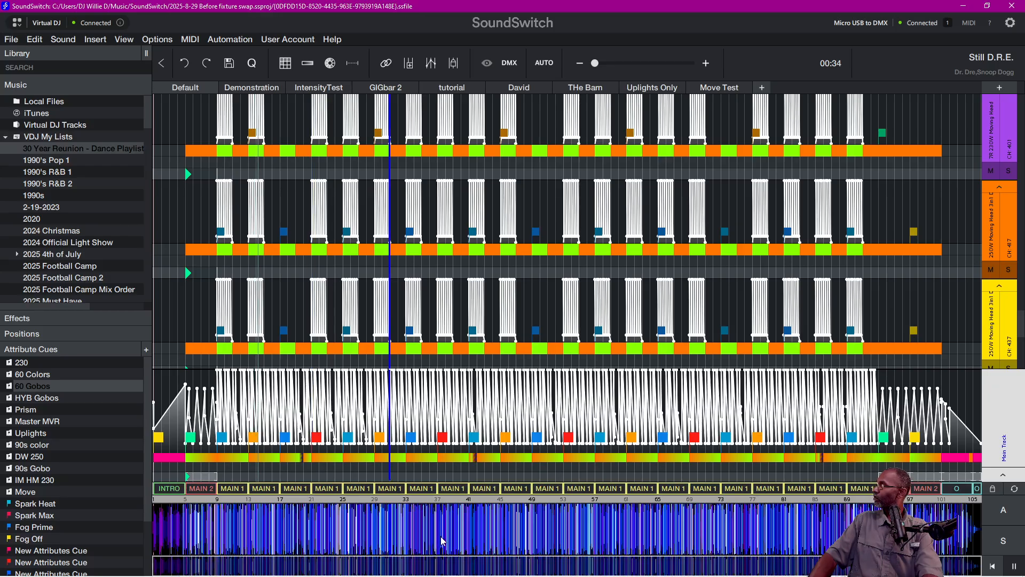
click(440, 541)
click(482, 540)
key(space)
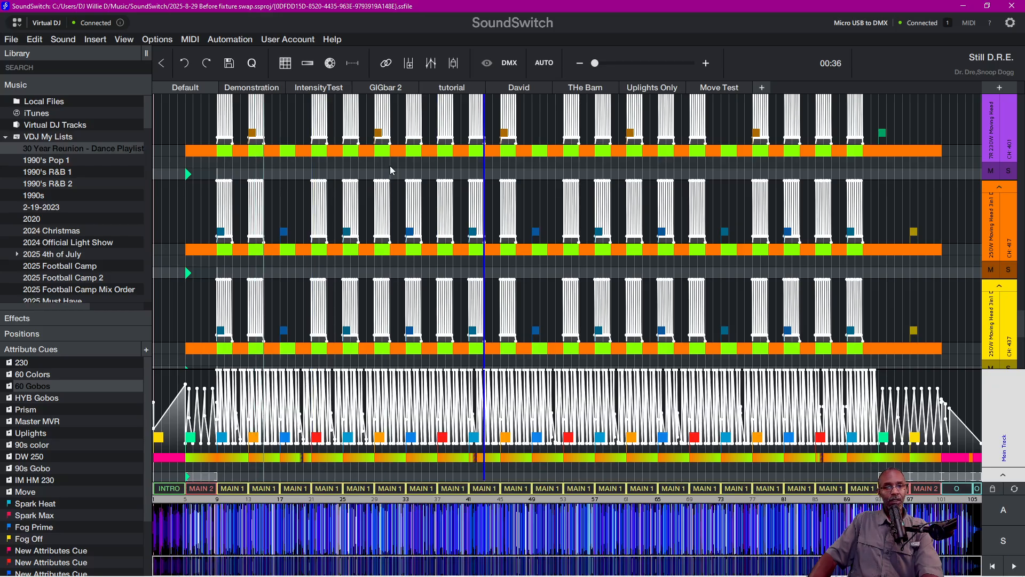
In Automation Settings, weight Intro positions Stage Left 2, Stage Center 3, Down 1 and Cake 0, and set Cake's Main 2 weight to 0.
click(229, 39)
click(248, 54)
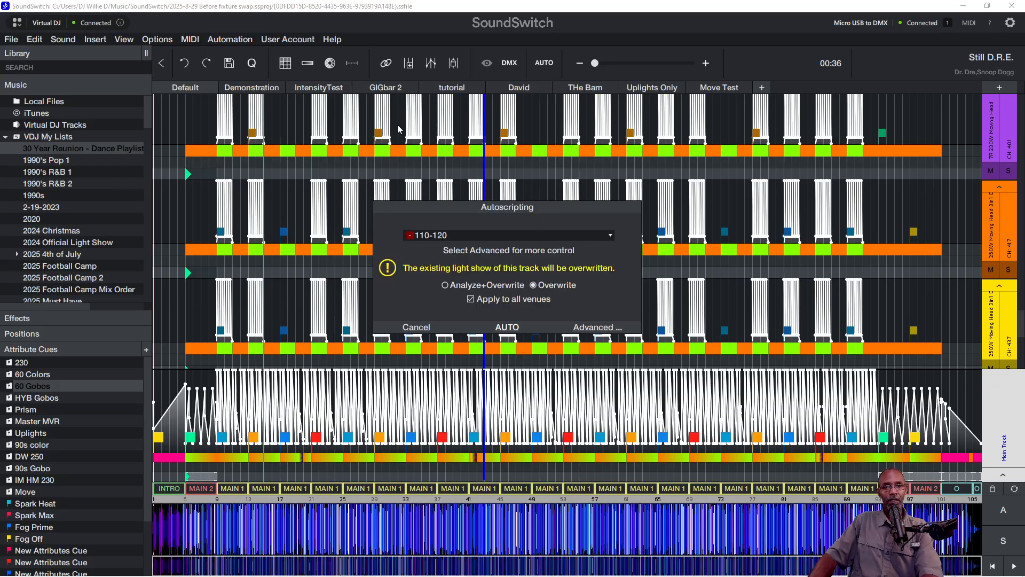
click(597, 327)
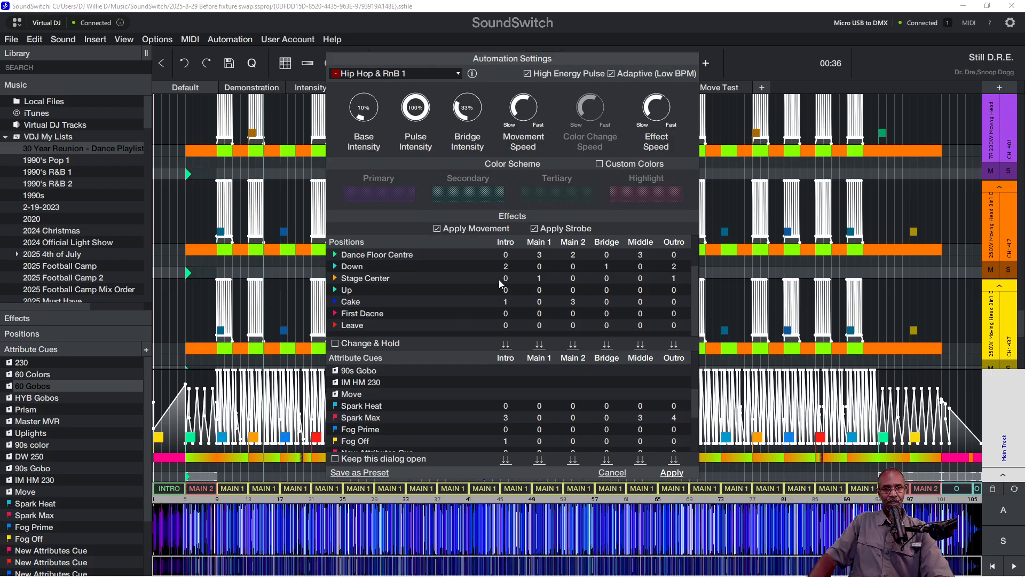
scroll(423, 263, up, 1)
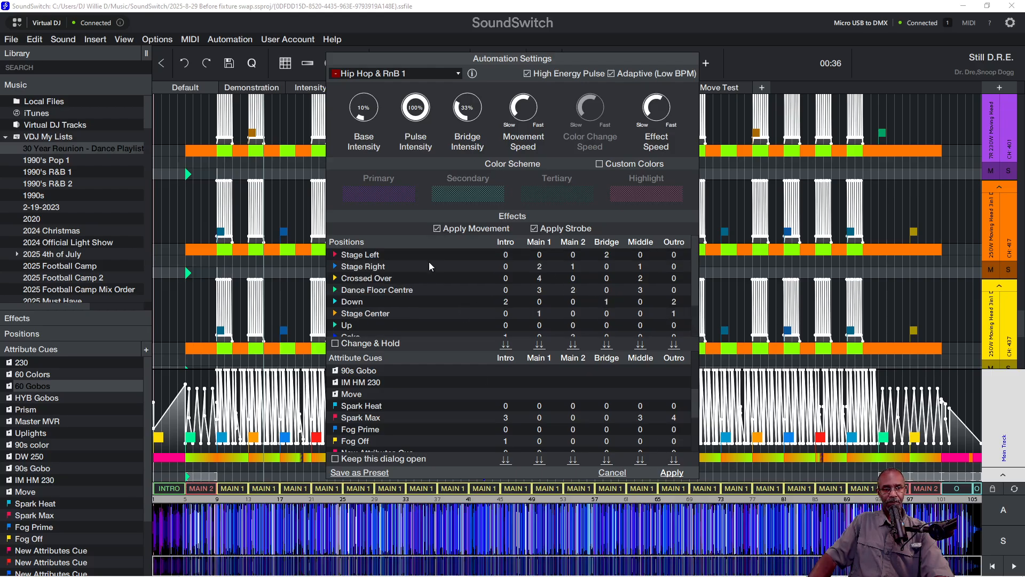
scroll(447, 283, down, 1)
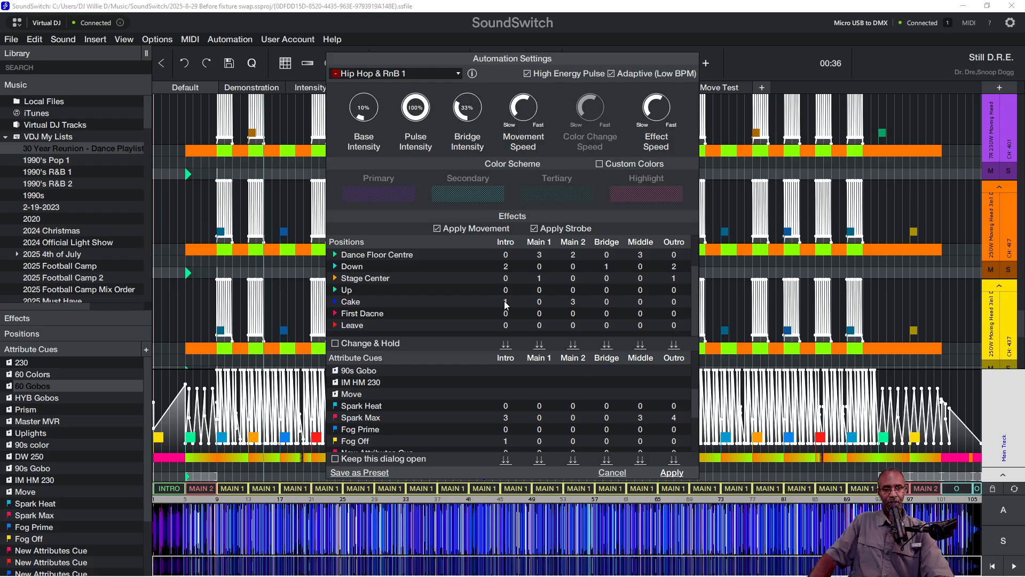
scroll(573, 323, up, 1)
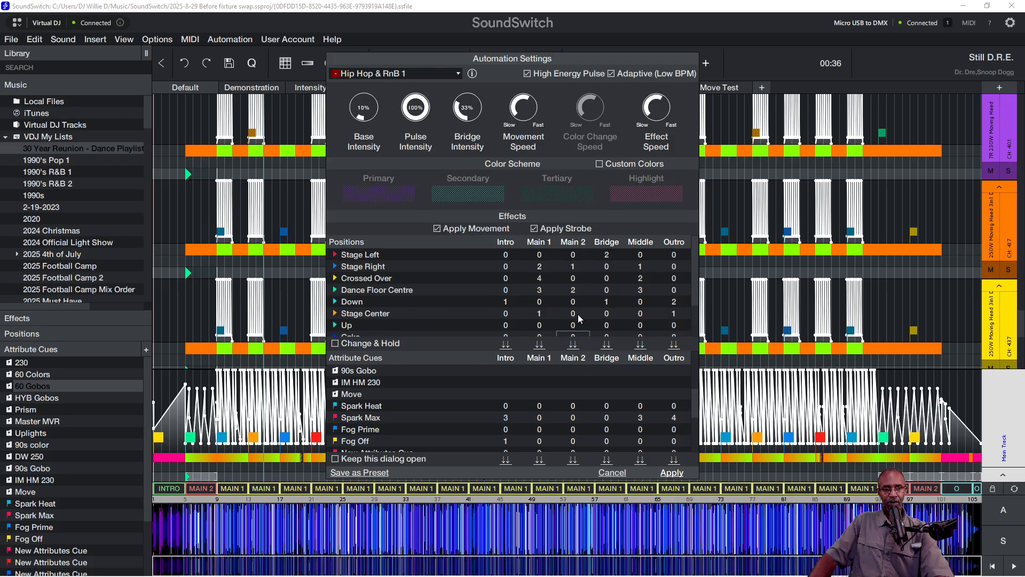
click(507, 255)
click(508, 315)
text(3)
Save the adjusted settings as the preset Hip Hop & RnB 1 and apply them to the track.
click(369, 473)
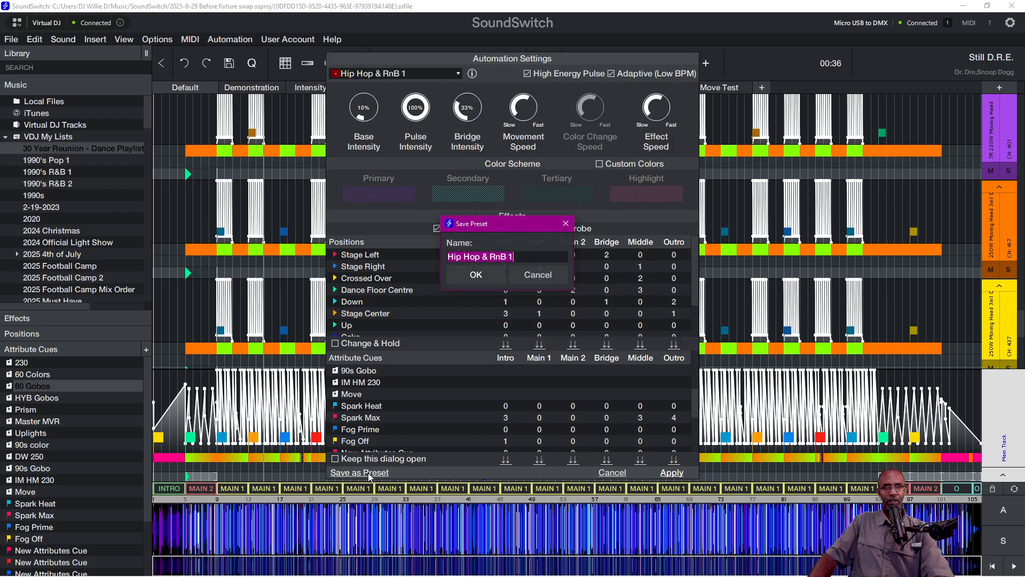
click(476, 276)
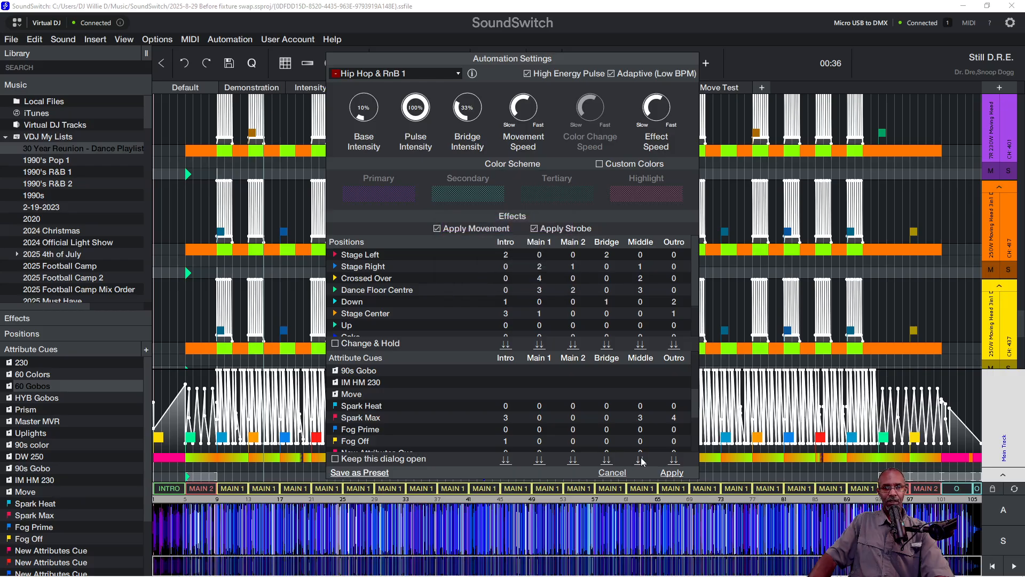
scroll(483, 328, down, 1)
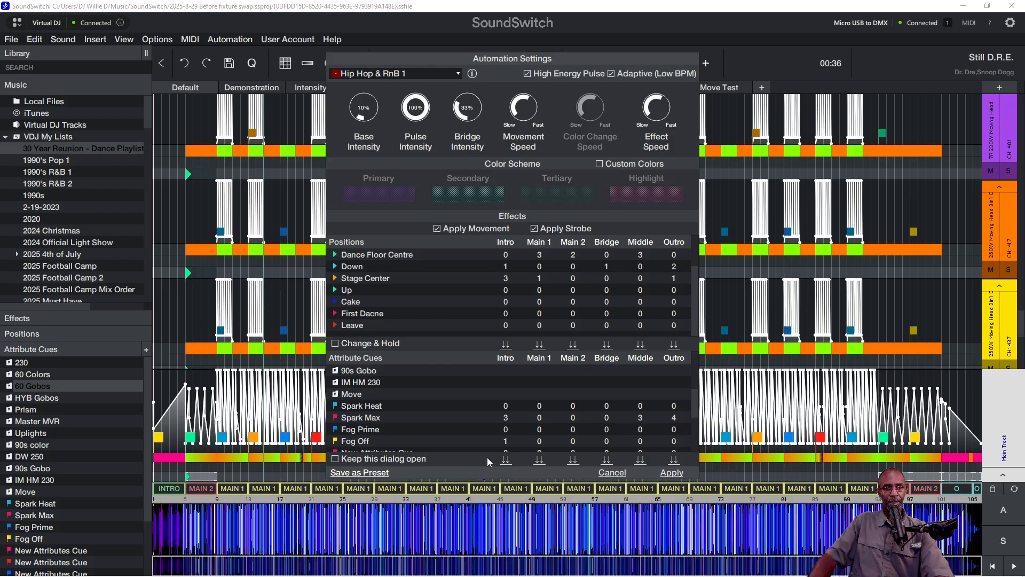
click(668, 474)
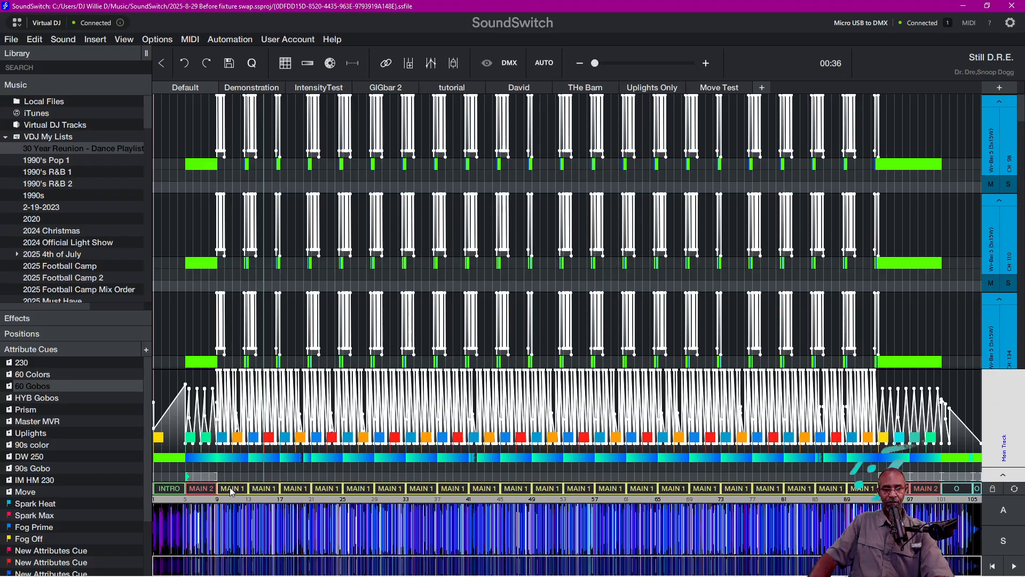
Select the song sections from the first Main 1 to the last Main 2 and regenerate the light show several times.
mouse_move(230, 491)
mouse_down()
mouse_move(960, 490)
mouse_move(225, 491)
mouse_up()
click(931, 489)
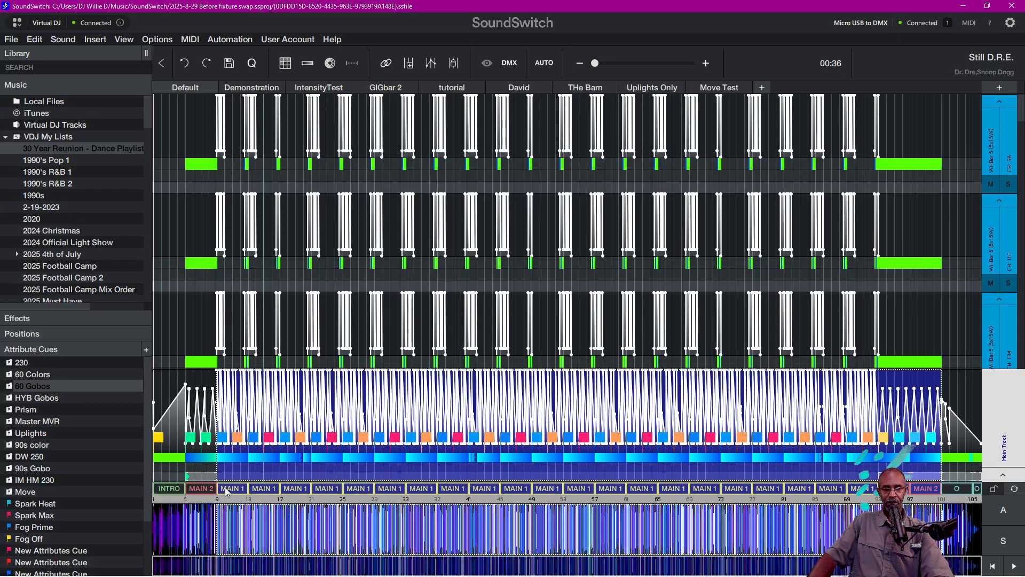
click(1014, 489)
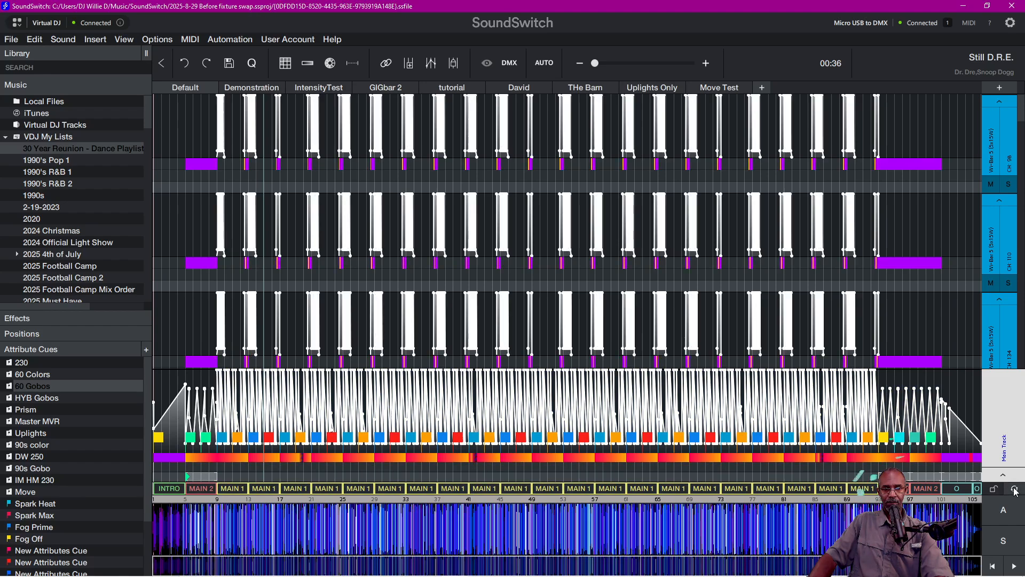
click(1015, 490)
click(1015, 490)
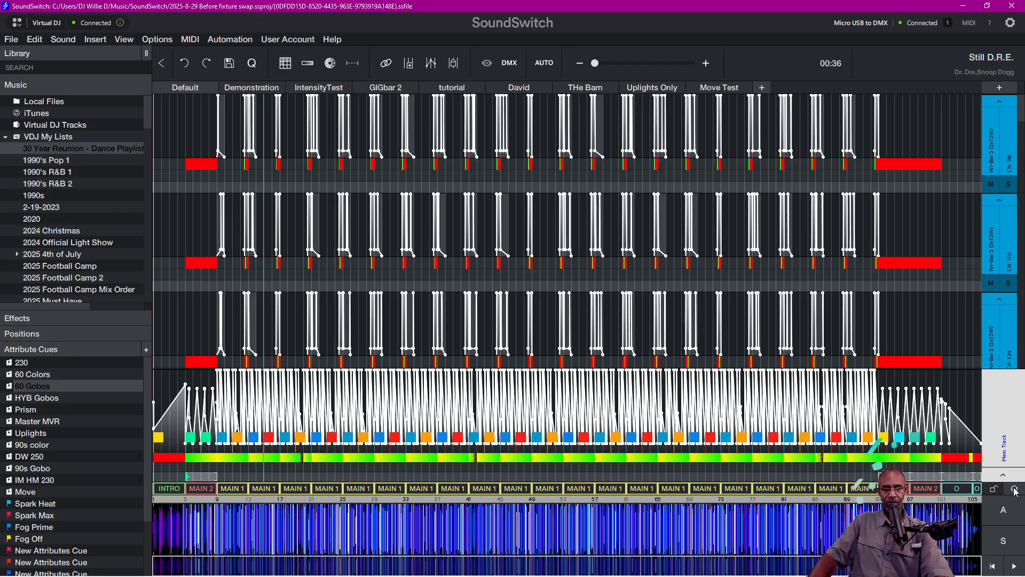
click(1015, 490)
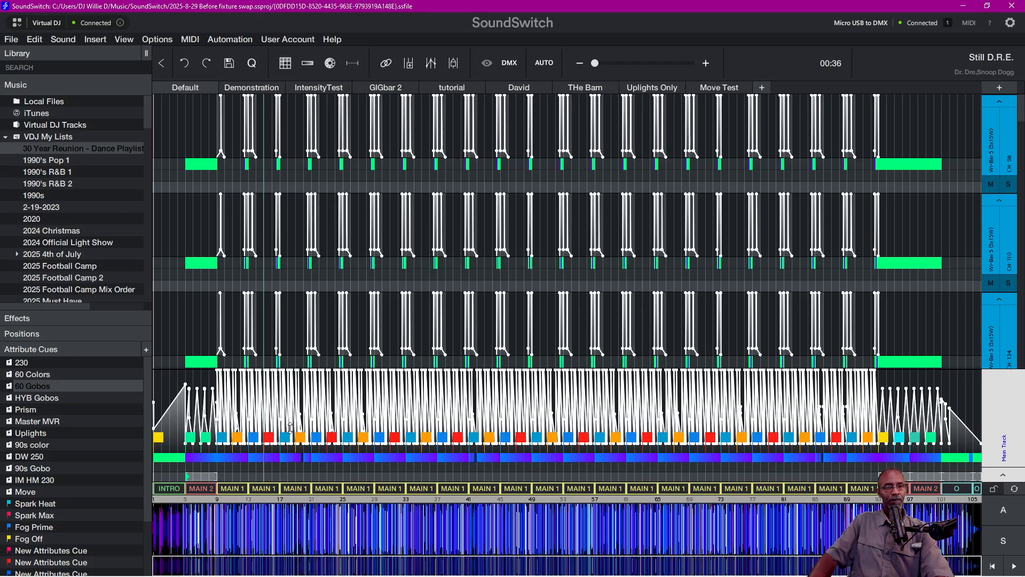
Play the regenerated light show, skip through the Main 1 sections up to the final Main 2, and stop playback.
key(space)
click(234, 518)
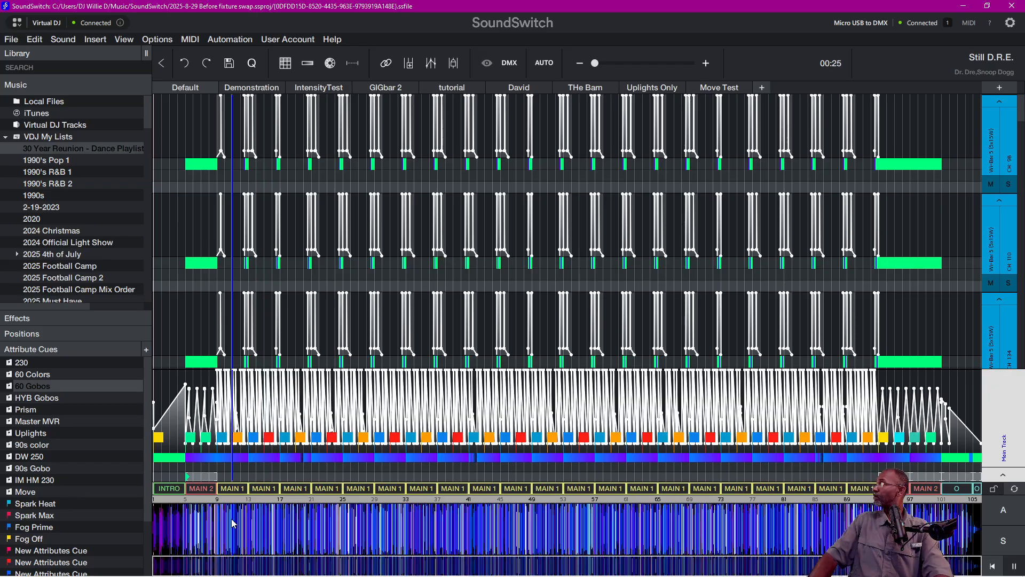
click(312, 531)
click(422, 549)
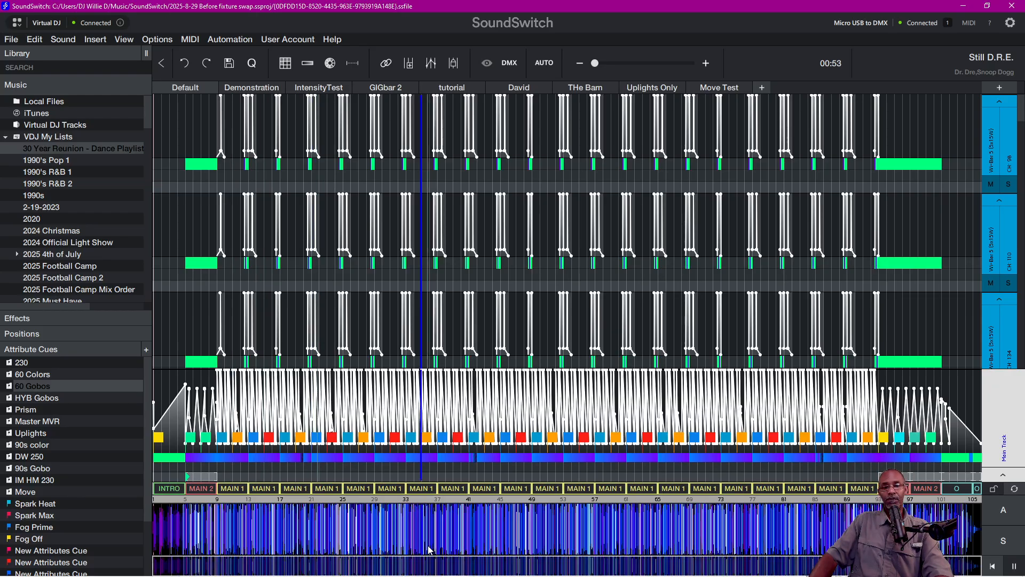
click(578, 551)
click(660, 551)
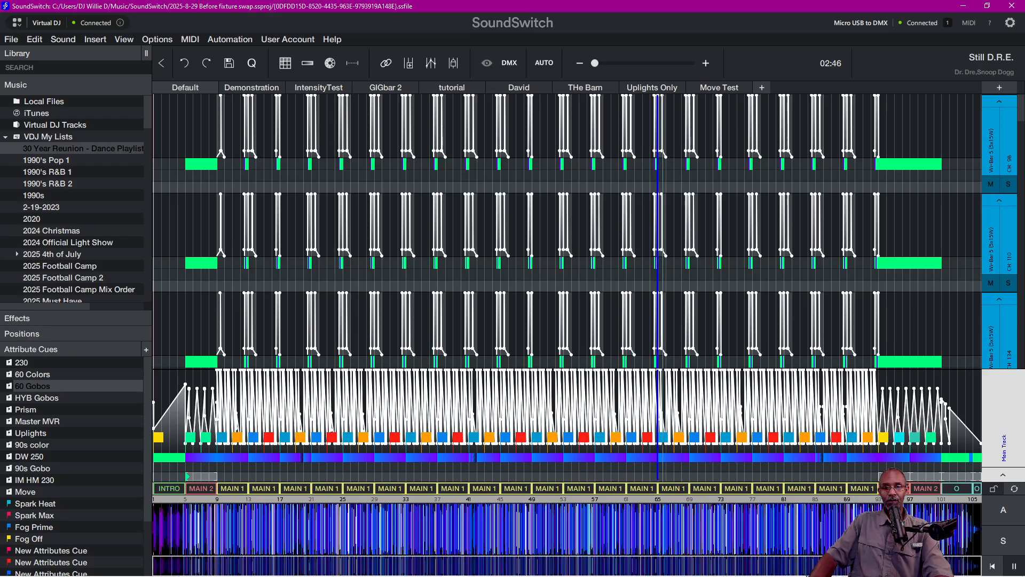
click(874, 550)
key(space)
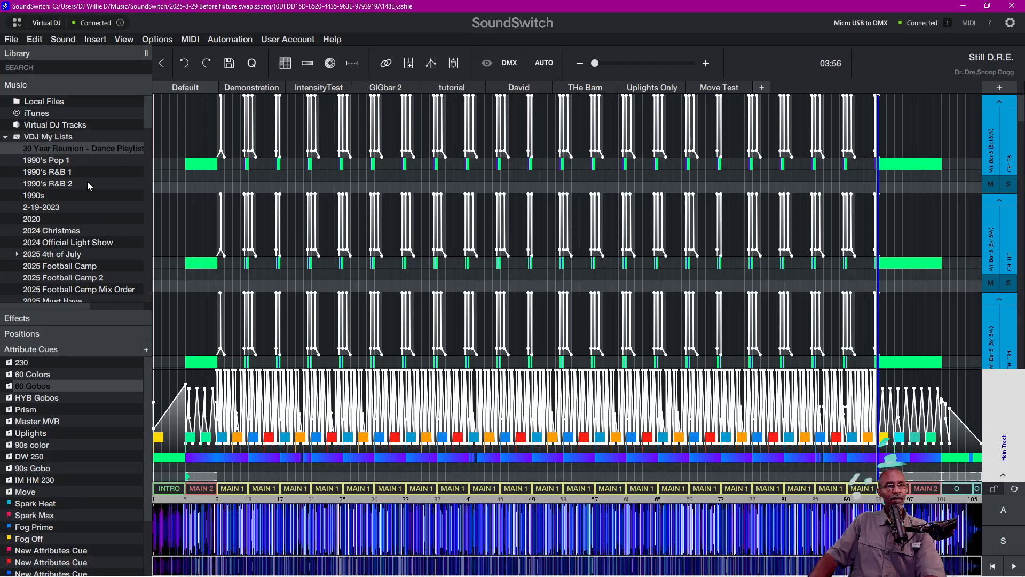
Return to the 30 Year Reunion - Dance Playlist without saving the changes and load the track "U and Dat".
click(67, 151)
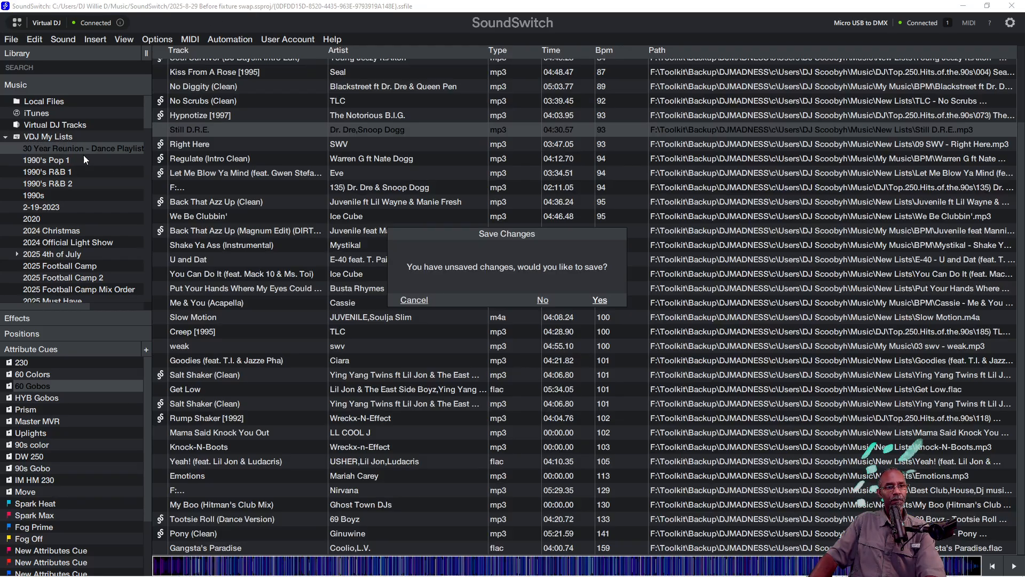
click(539, 301)
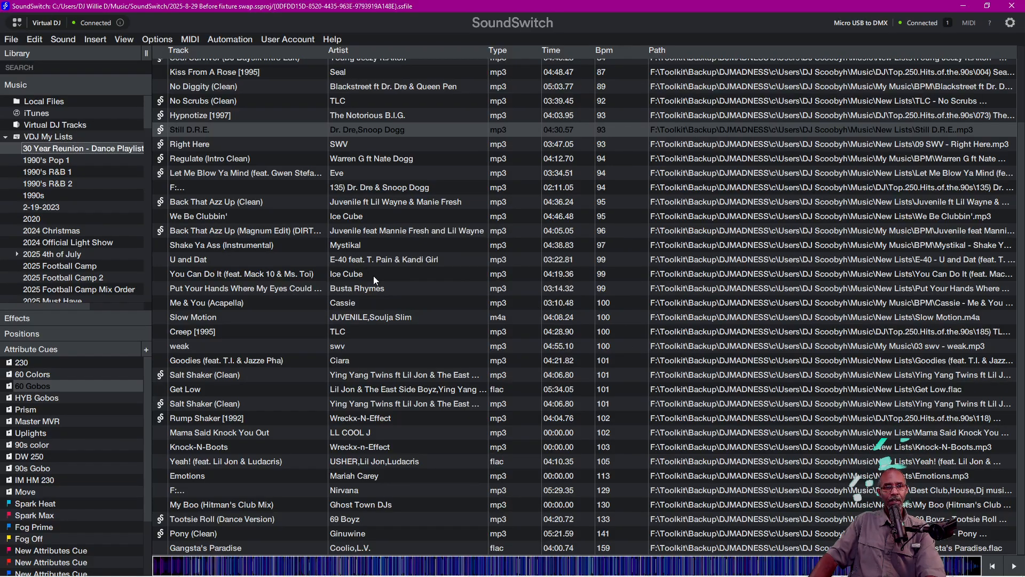
double_click(201, 257)
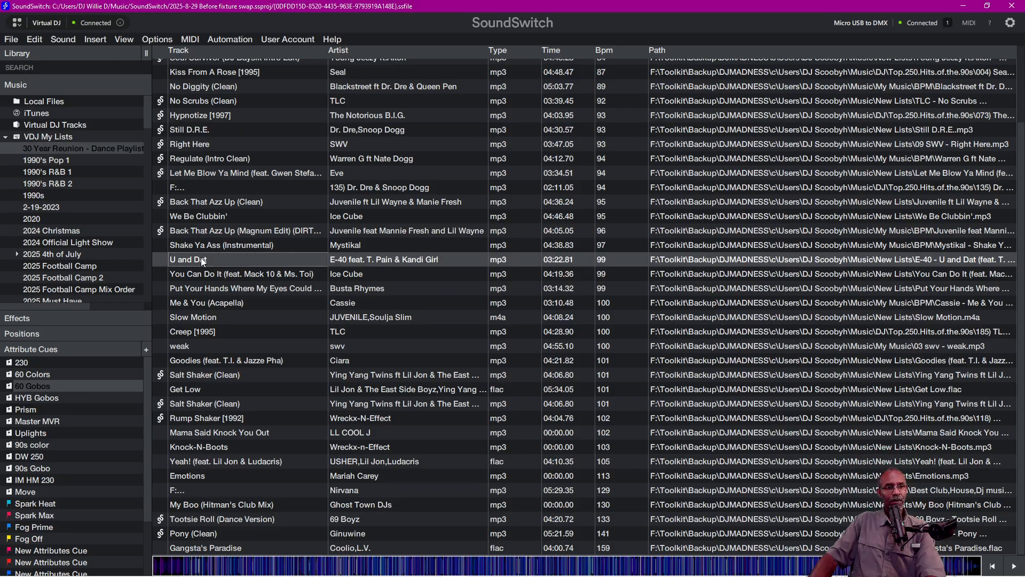
Autoscript the track "U and Dat" with the preset Hip Hop & RnB 1, applying it from the advanced automation settings.
click(230, 39)
click(241, 53)
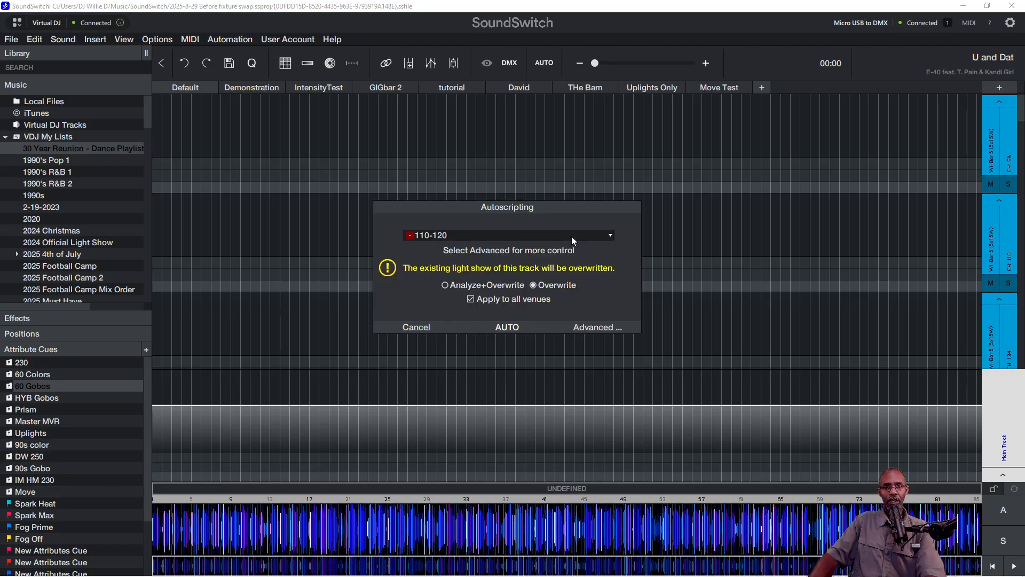
click(607, 237)
scroll(475, 310, down, 2)
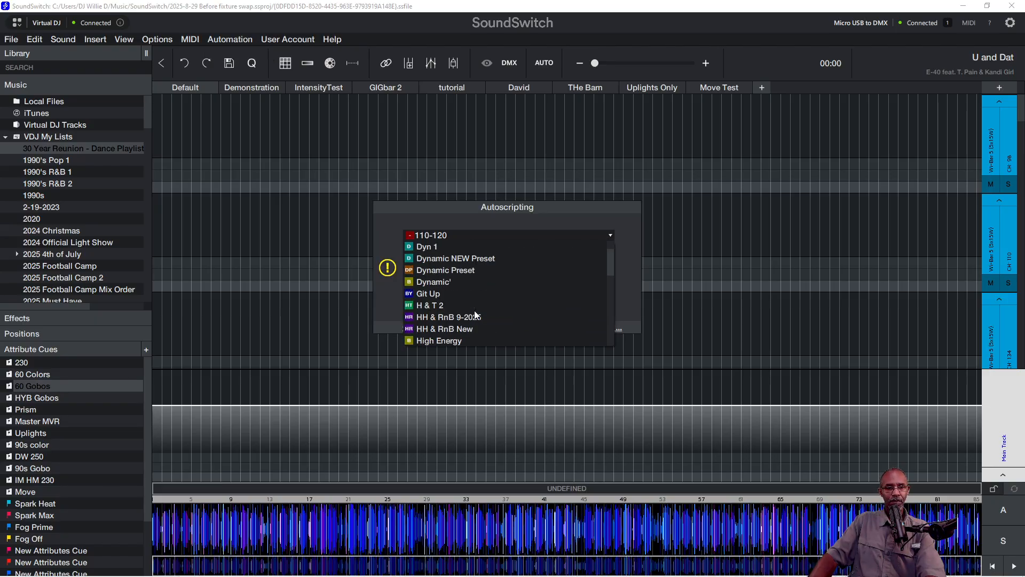
scroll(468, 323, down, 3)
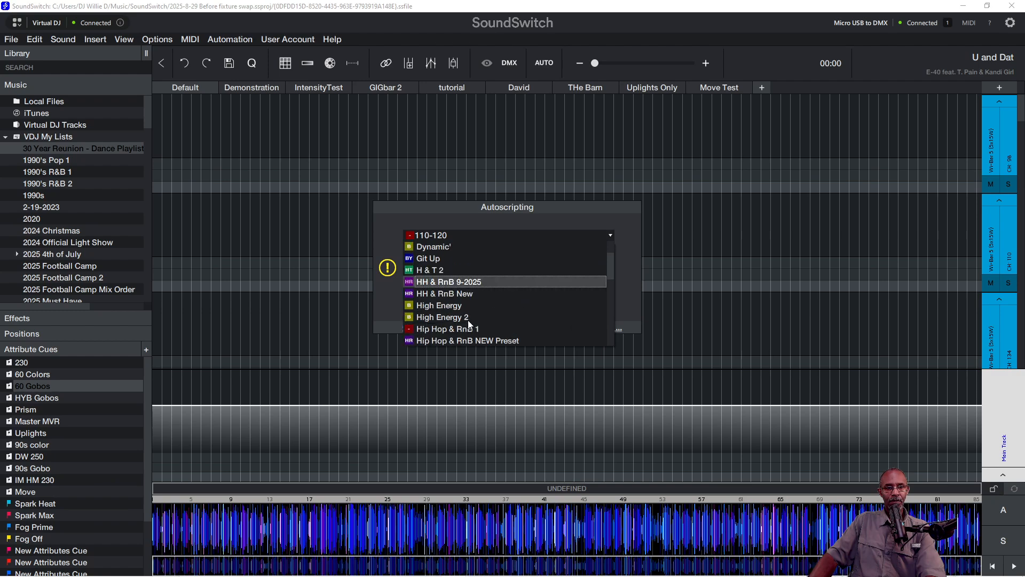
click(470, 329)
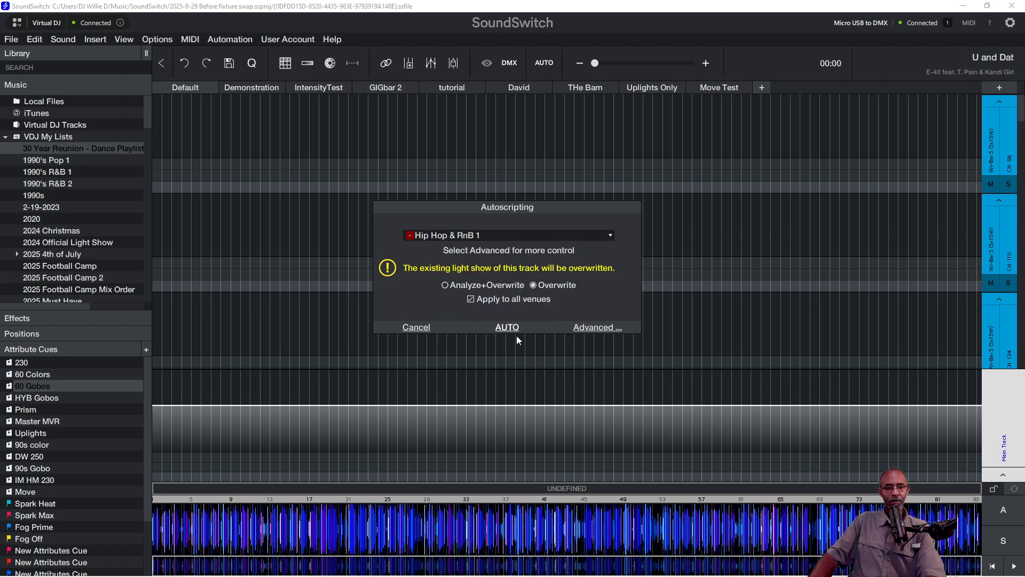
click(589, 327)
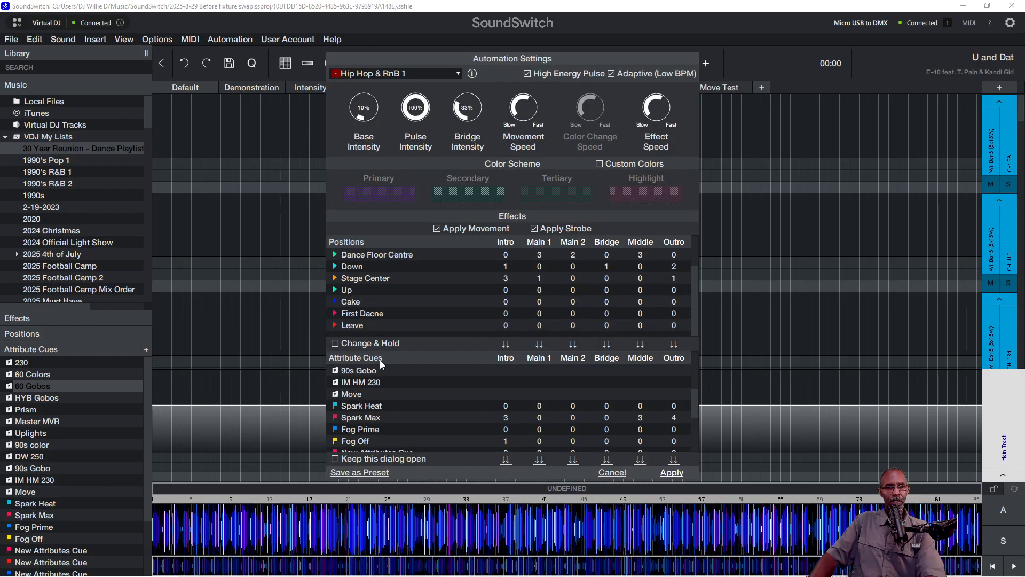
click(671, 473)
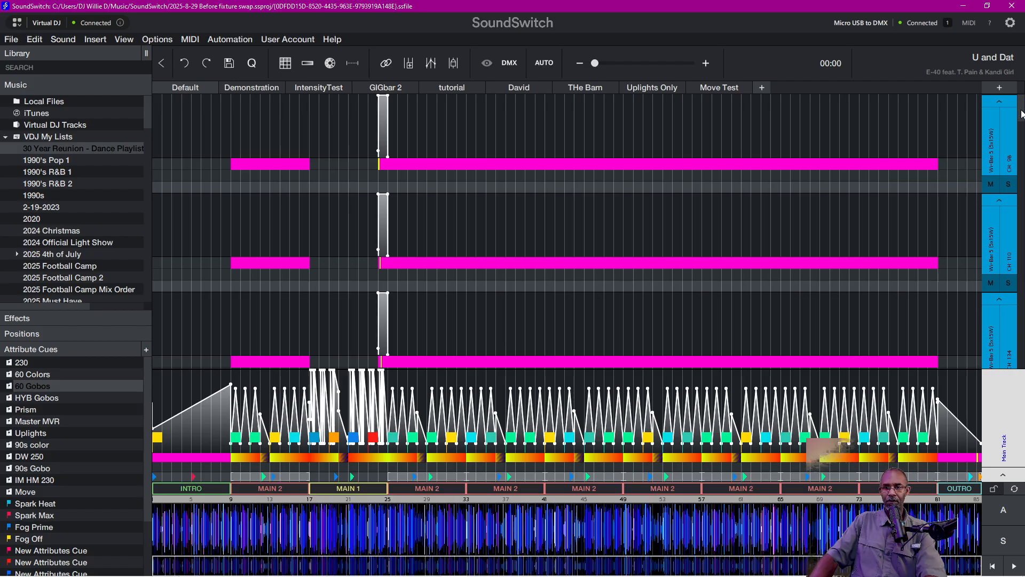
Play the generated light show from bar 5 of the intro, skip to the first Main 2 section, and stop playback.
scroll(1018, 114, down, 5)
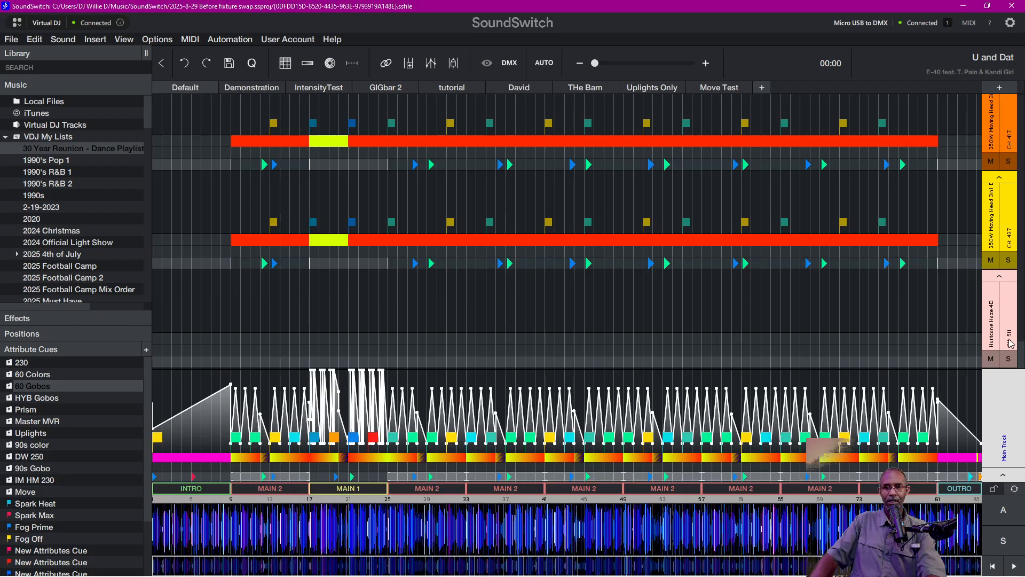
drag(1022, 348, 1022, 324)
click(185, 527)
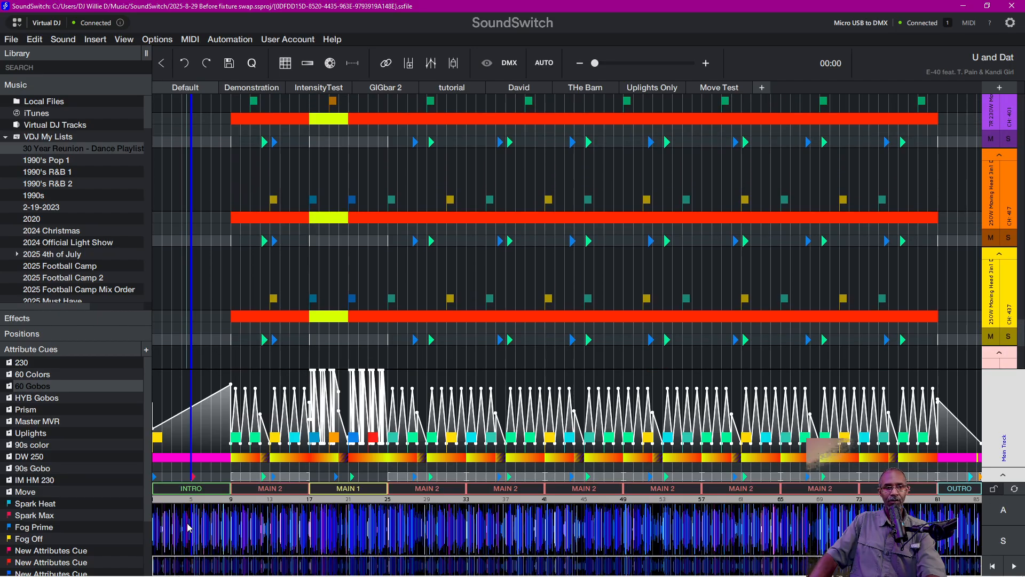
key(space)
click(223, 523)
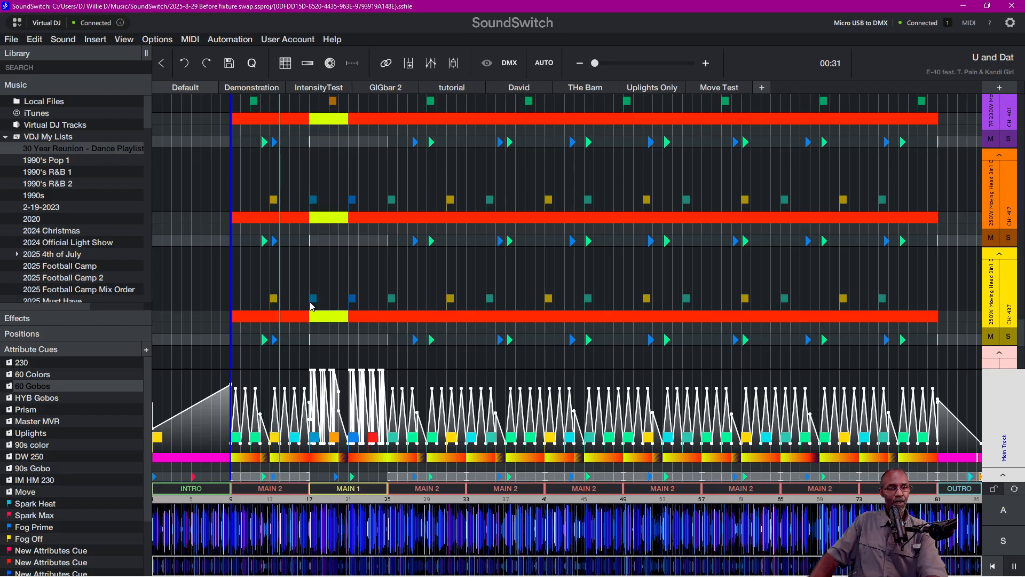
scroll(310, 302, up, 2)
scroll(310, 302, up, 2)
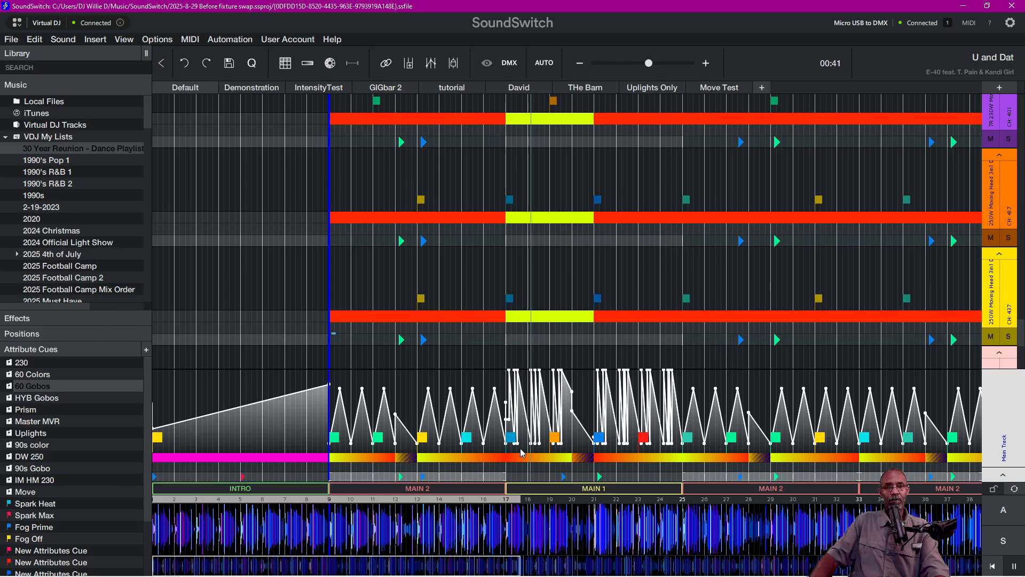
key(space)
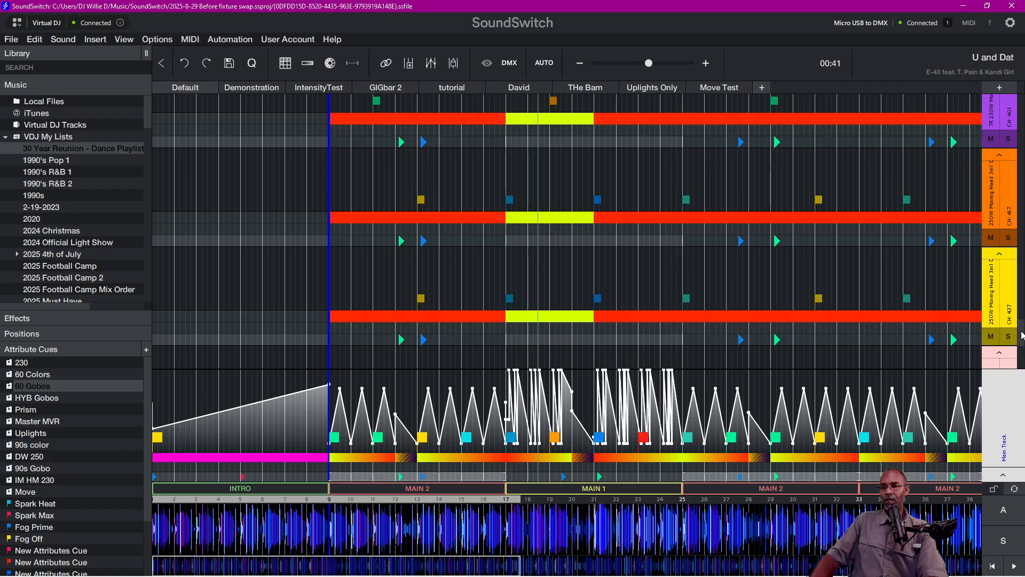
Examine the cues in the HYB Gobos, Uplights, 90s color, 60 Gobos and 60 Colors attribute cue groups.
mouse_move(1022, 335)
mouse_down()
mouse_move(1023, 109)
mouse_move(1023, 354)
mouse_up()
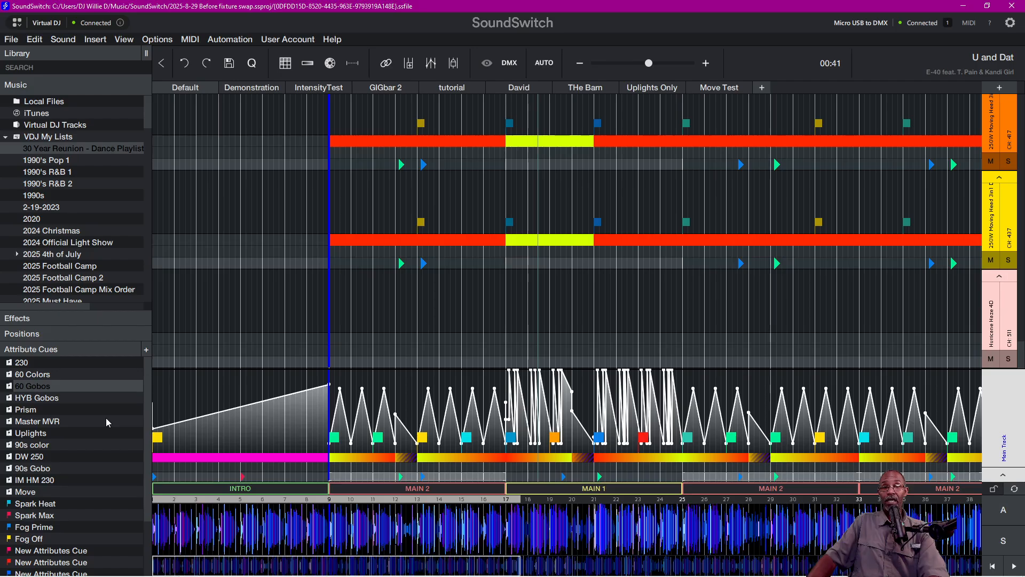
click(45, 398)
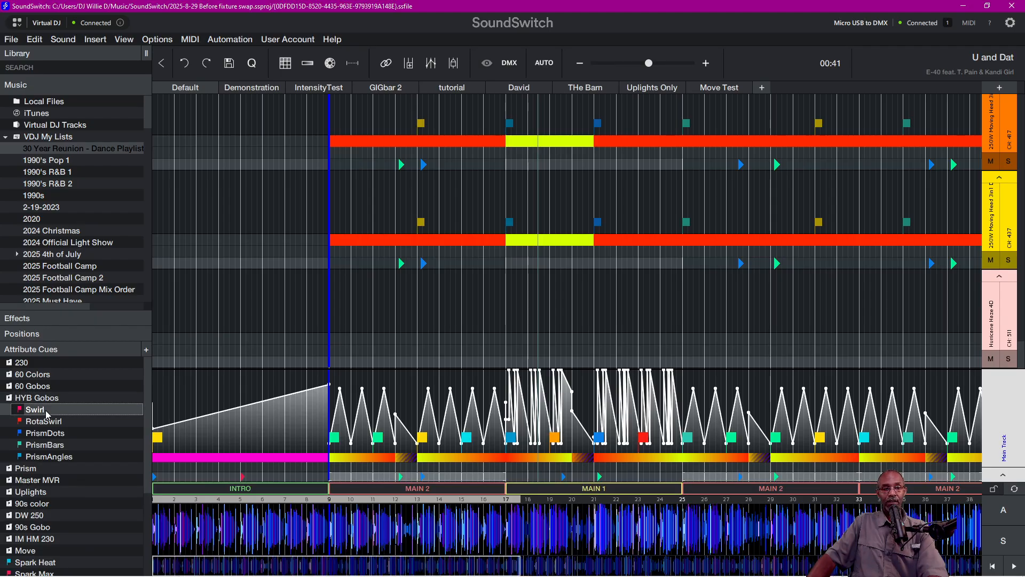
scroll(56, 454, down, 1)
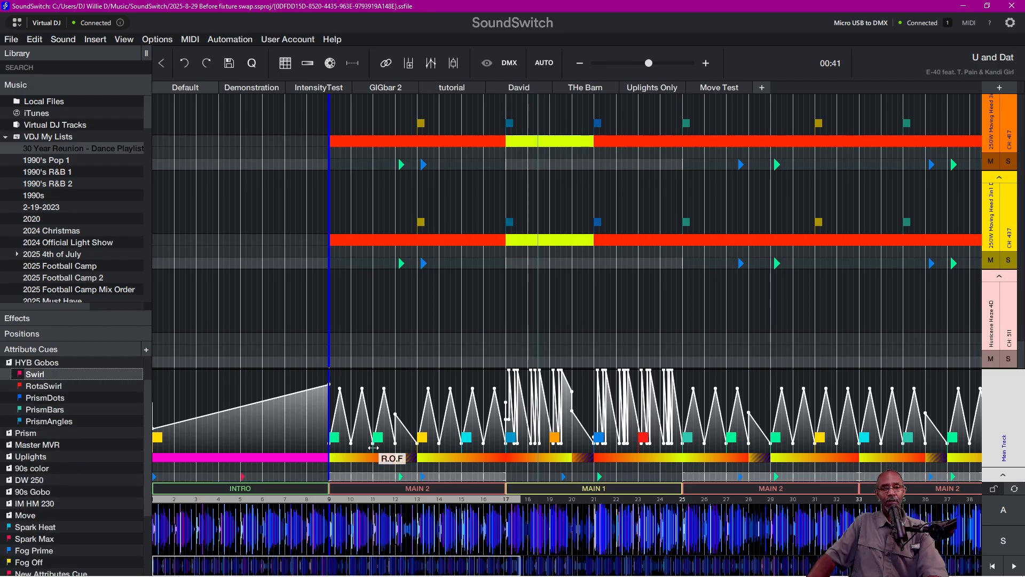
click(41, 362)
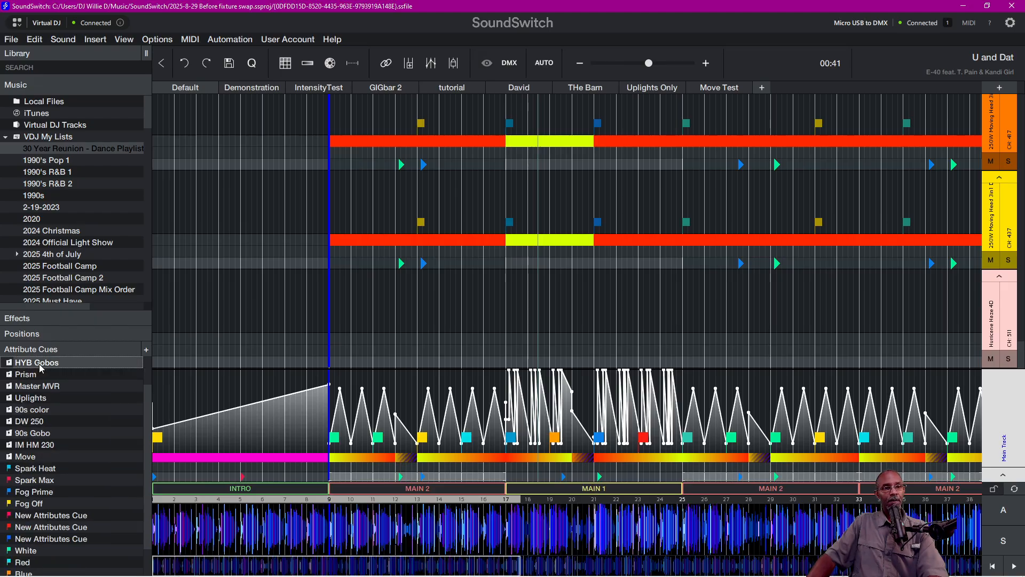
click(28, 400)
click(28, 400)
click(28, 410)
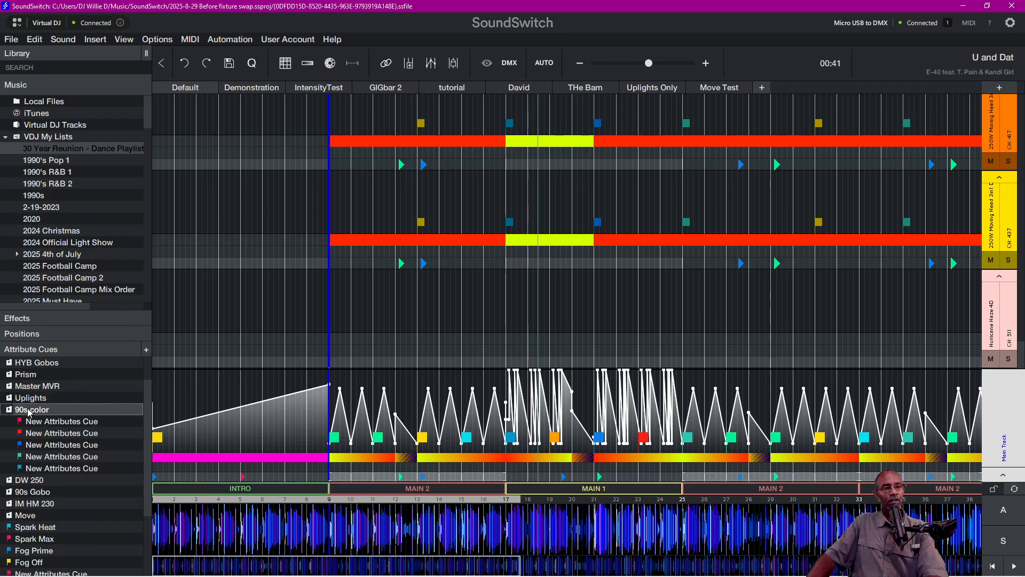
click(28, 410)
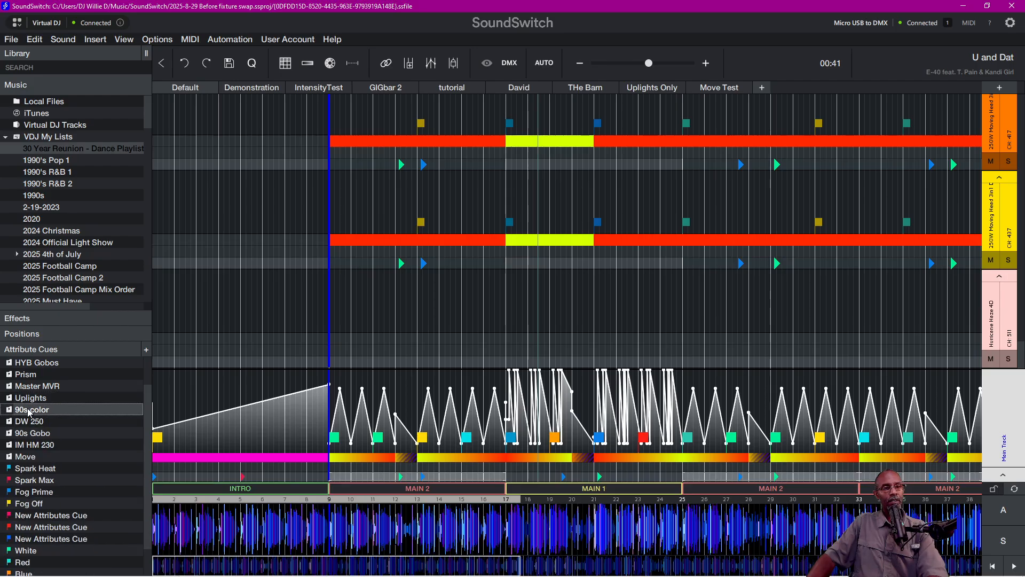
click(38, 365)
click(39, 366)
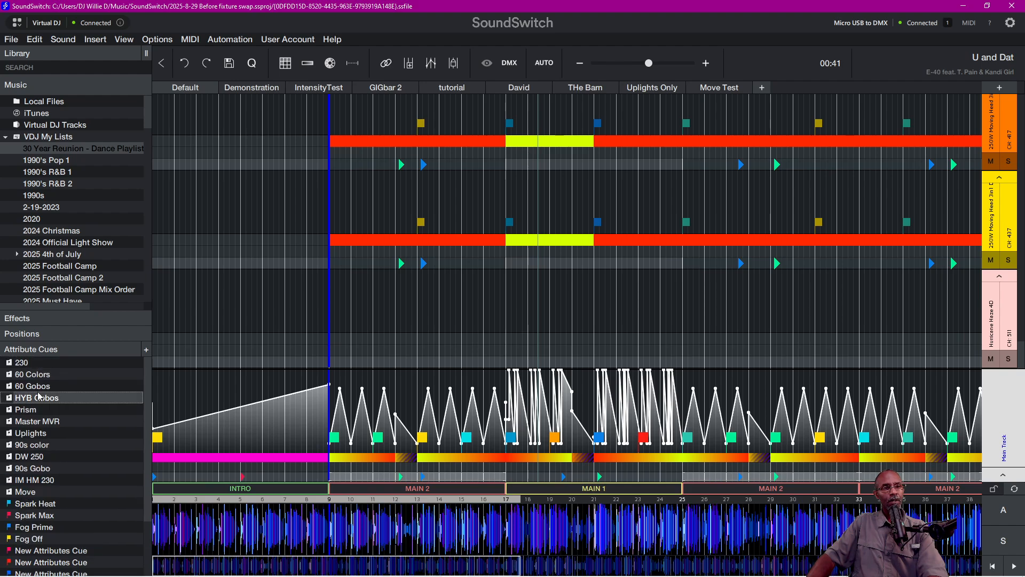
click(38, 386)
click(38, 388)
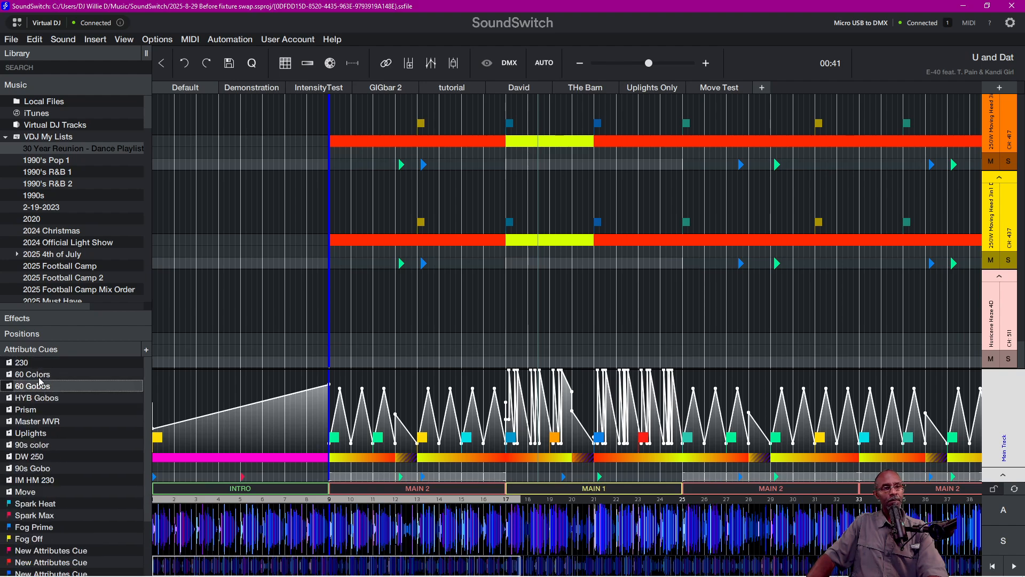
click(38, 375)
click(38, 375)
Compare the R.O.F cue's settings in group 230 for the 7R 230W and 250W moving heads, and close it without changes.
click(36, 363)
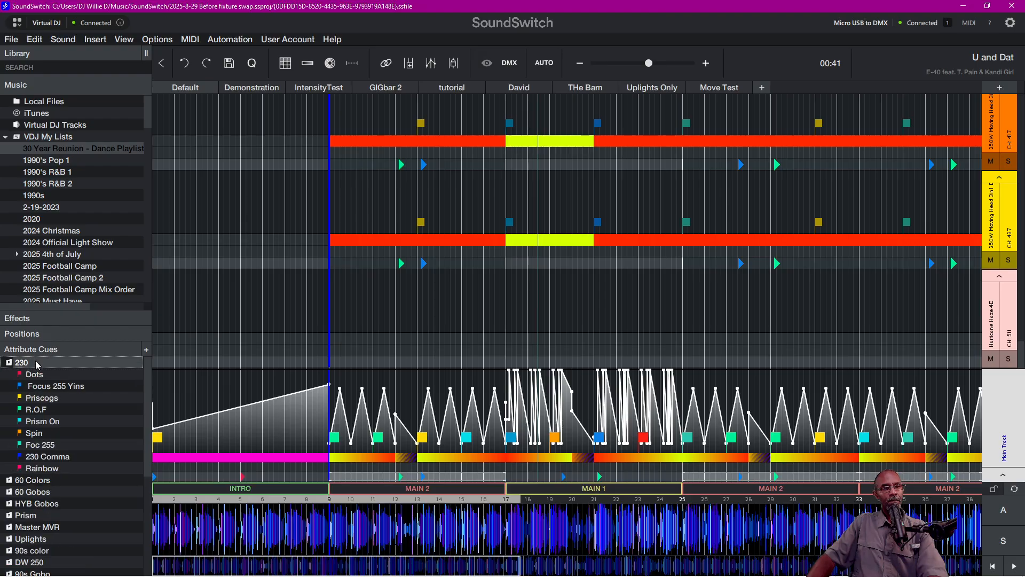
click(36, 408)
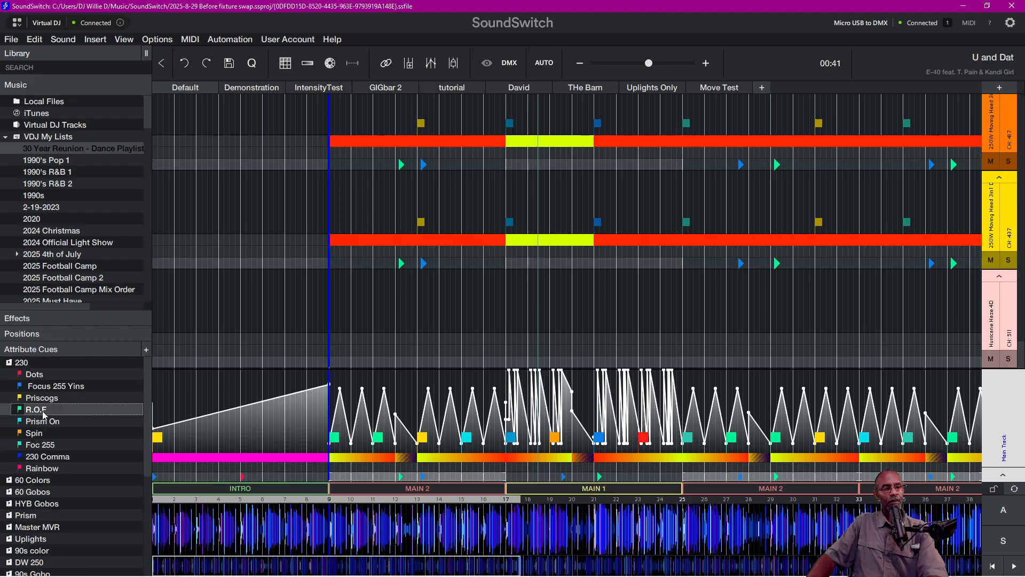
double_click(43, 411)
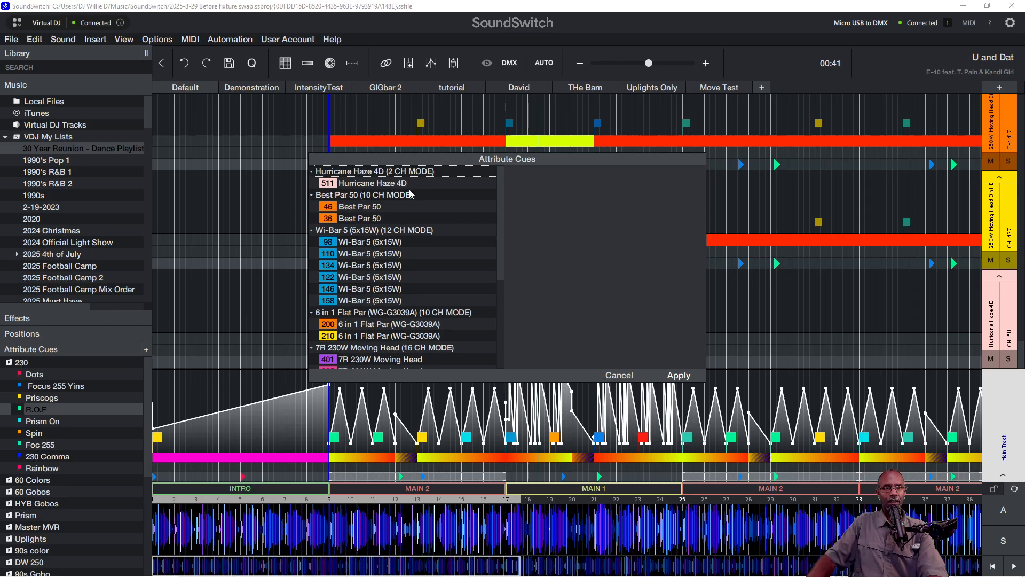
scroll(412, 303, down, 1)
scroll(412, 303, down, 1)
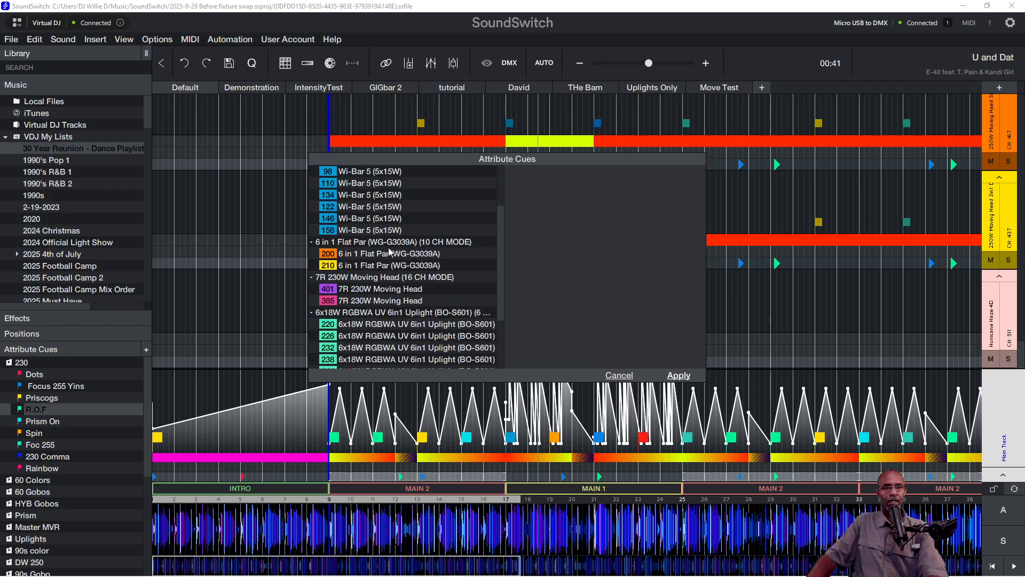
click(385, 277)
scroll(427, 277, down, 2)
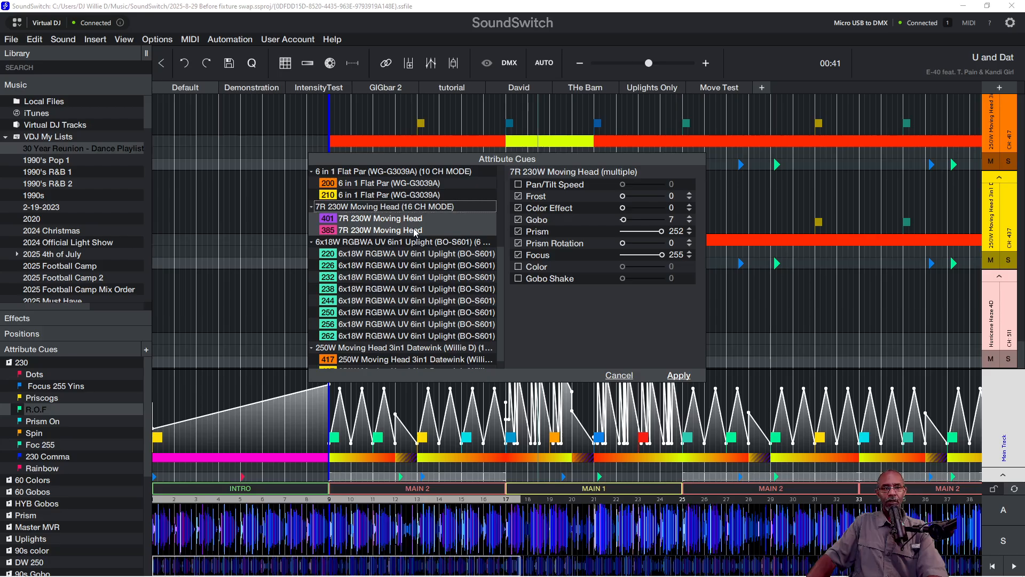
scroll(414, 231, down, 1)
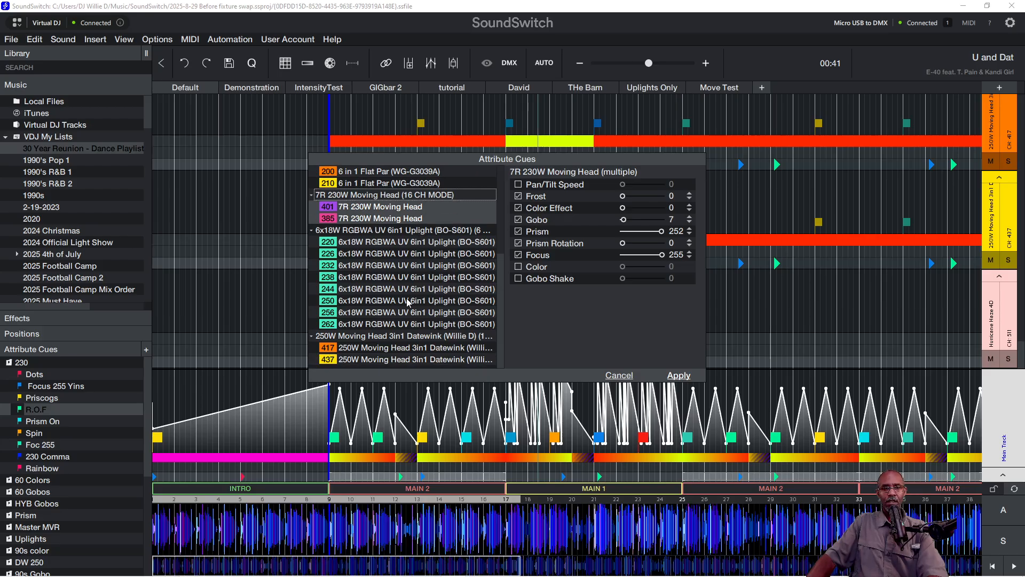
click(417, 337)
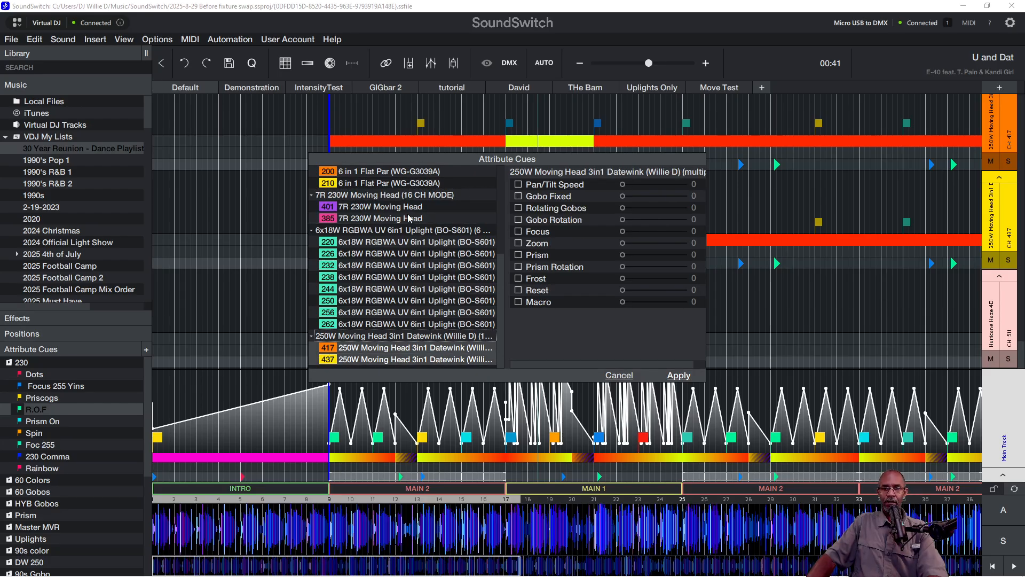
click(402, 196)
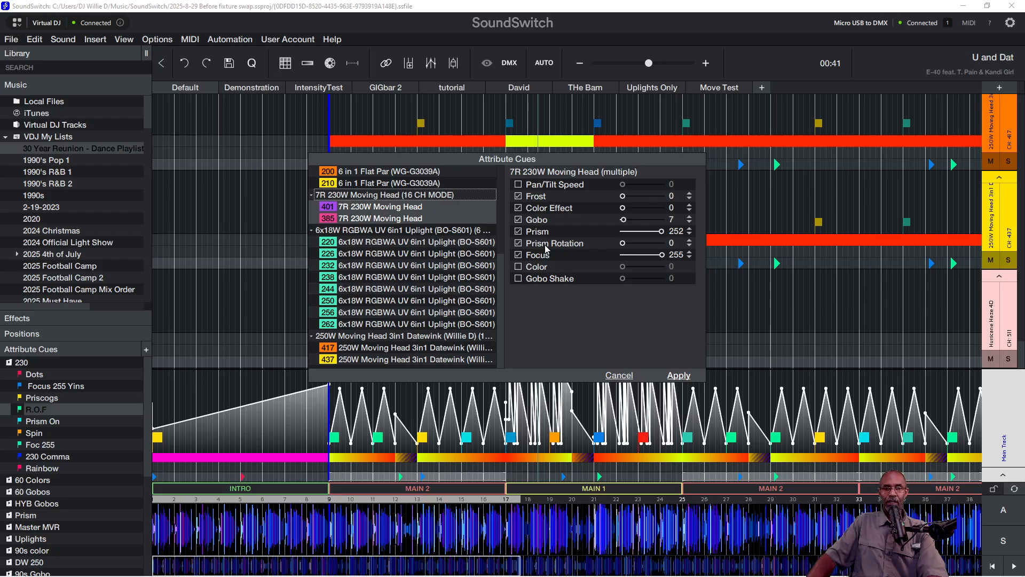
click(418, 338)
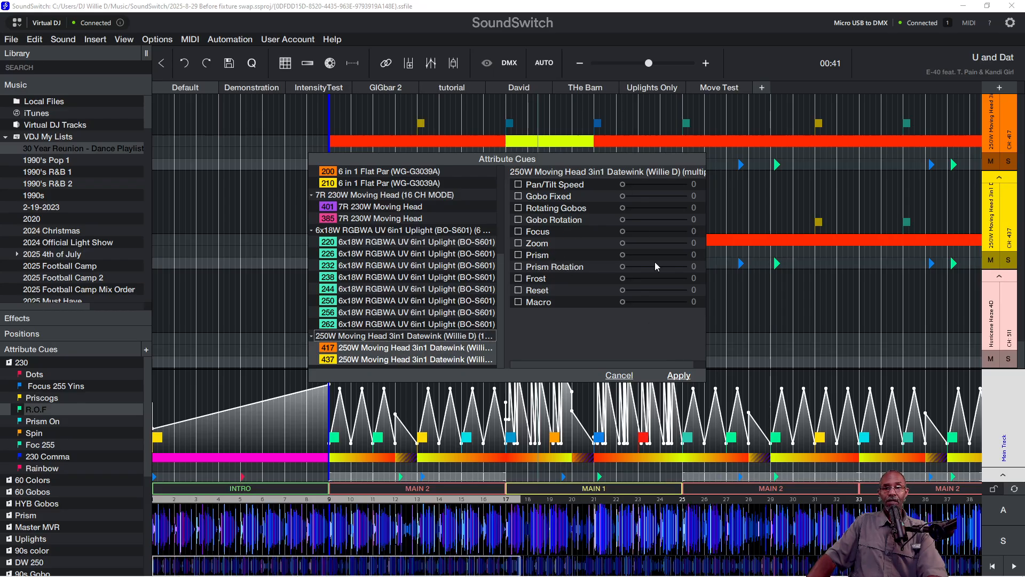
click(622, 376)
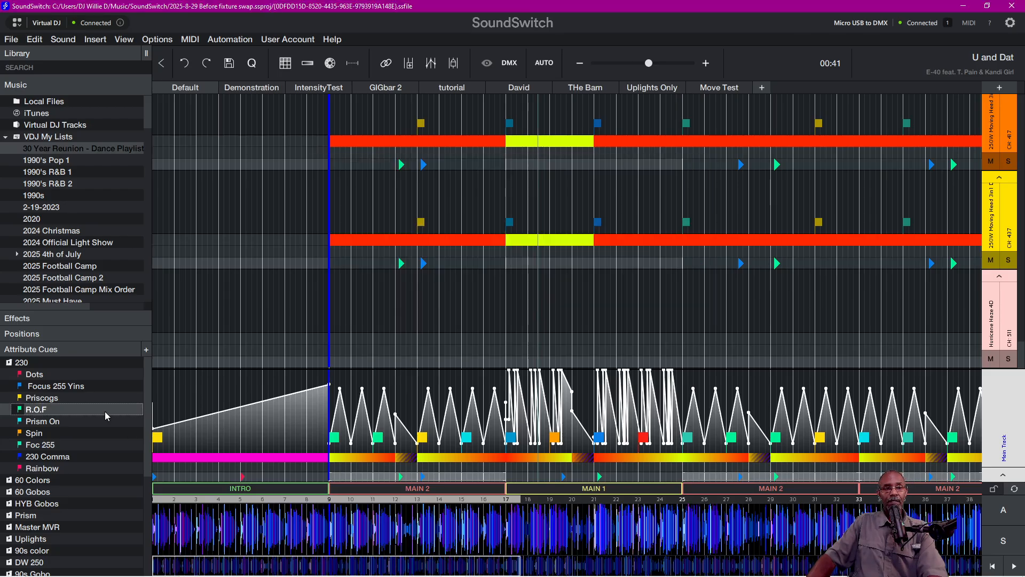
Return to the 30 Year Reunion - Dance Playlist, save the light show changes, and load Busta Rhymes' "Put Your Hands Where My Eyes Could...".
click(59, 149)
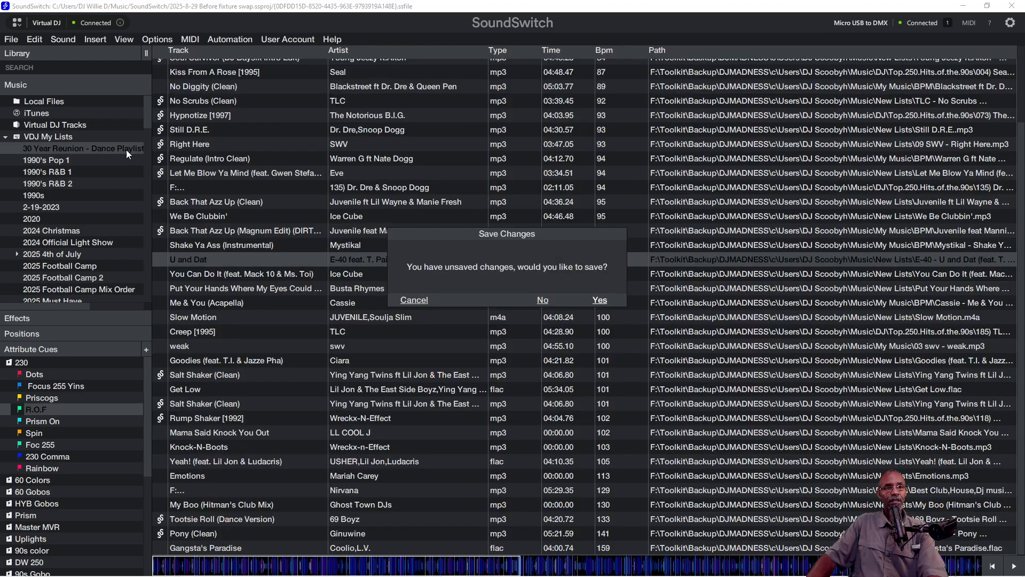
click(599, 300)
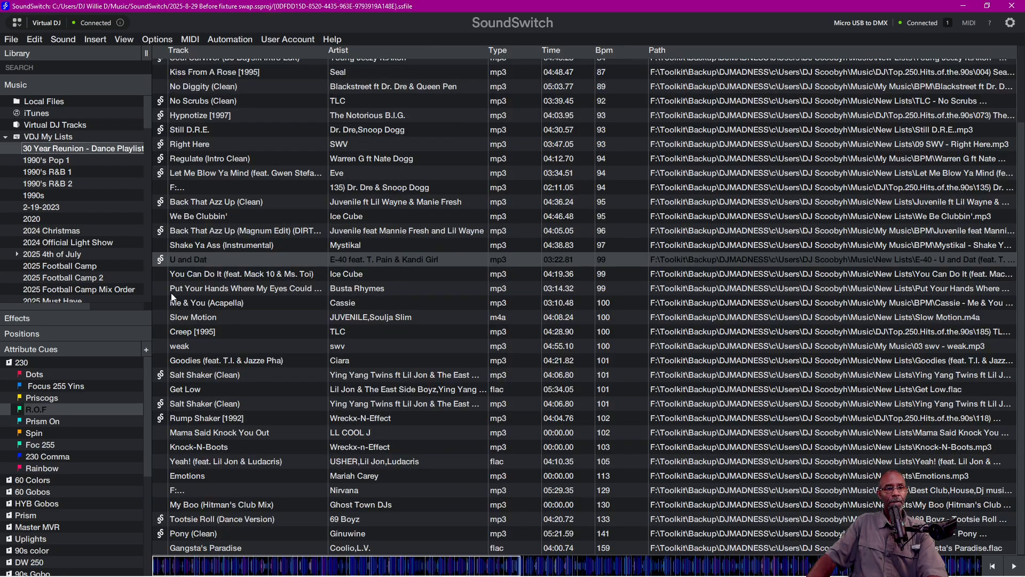
click(204, 287)
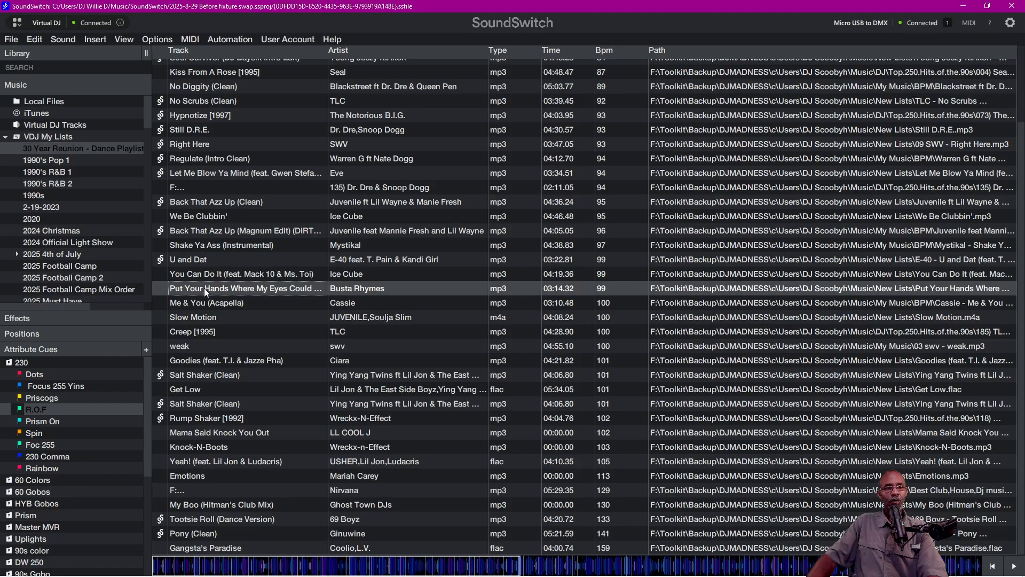
double_click(204, 287)
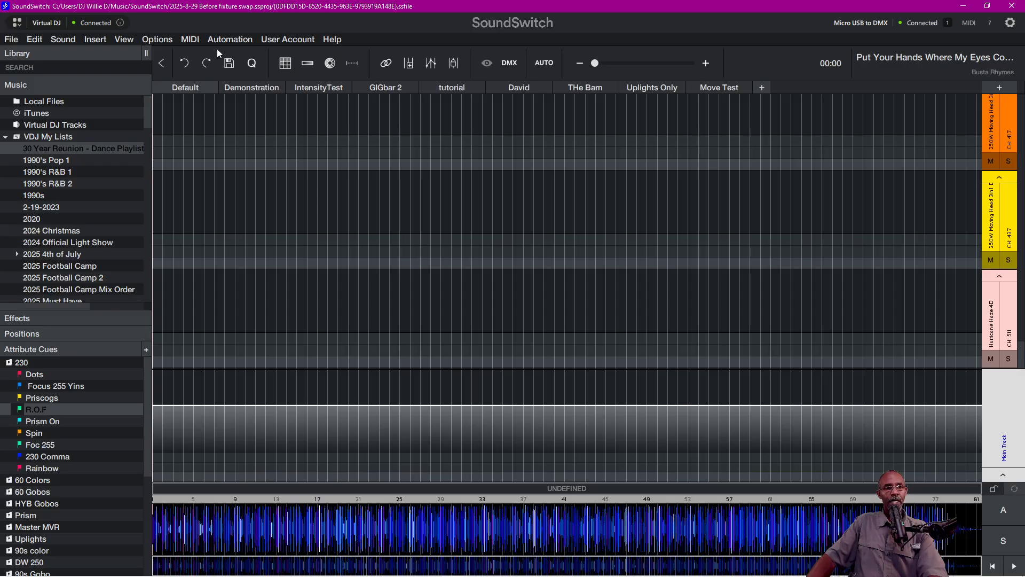
Open the advanced Autoscript settings for the loaded track and select the Hip Hop & RnB NEW Preset.
click(233, 53)
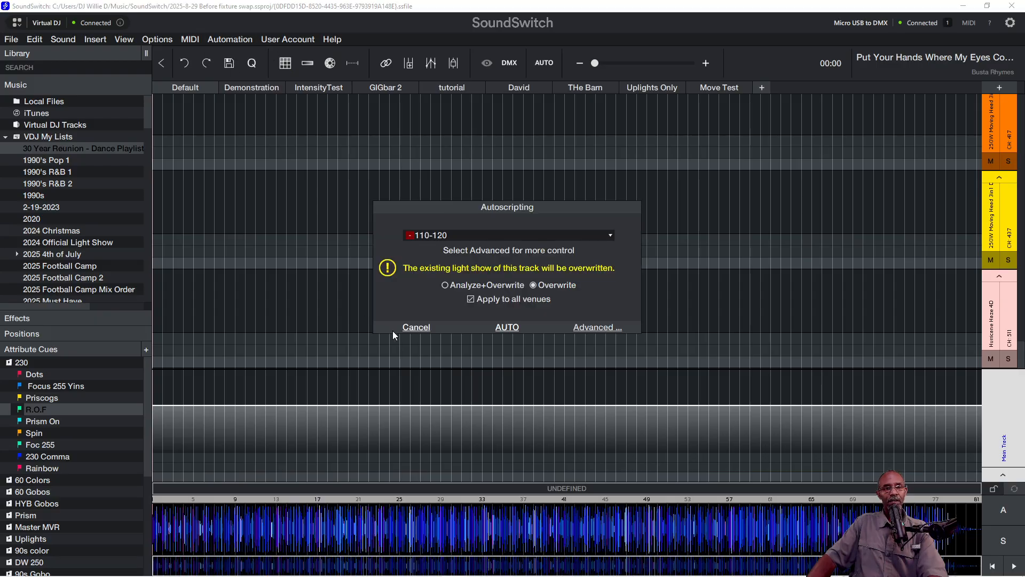
click(610, 235)
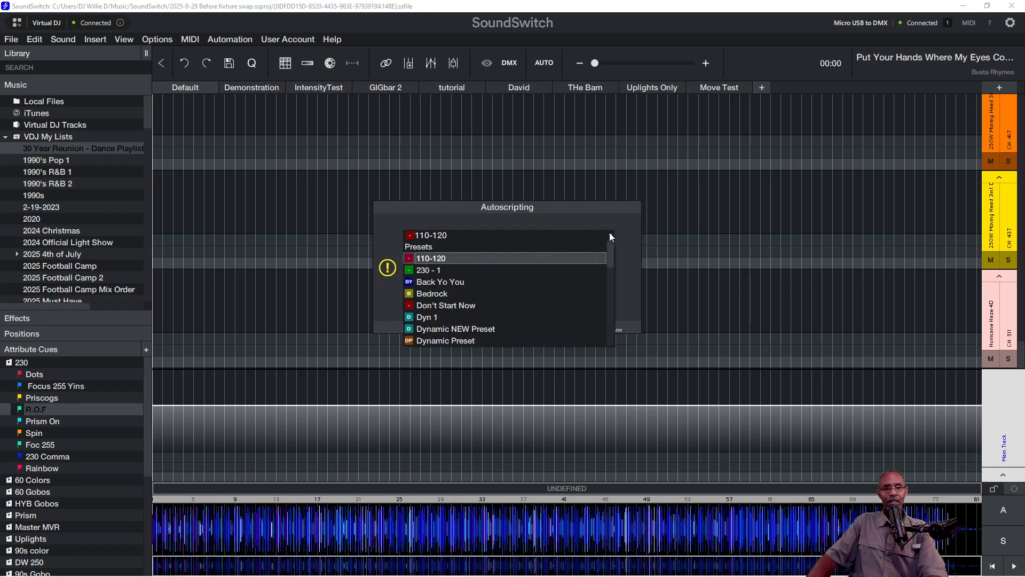
click(474, 317)
click(579, 327)
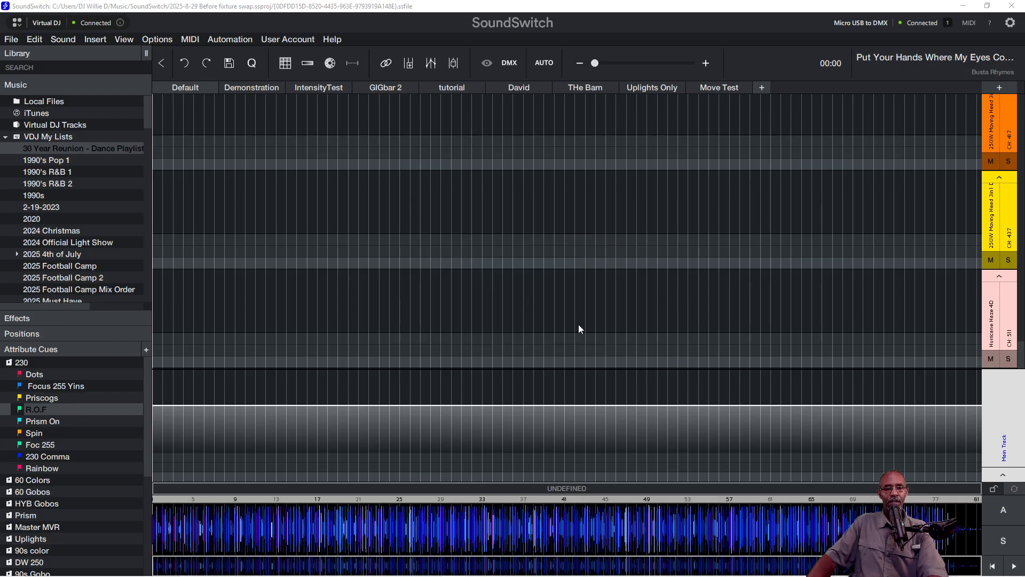
click(458, 75)
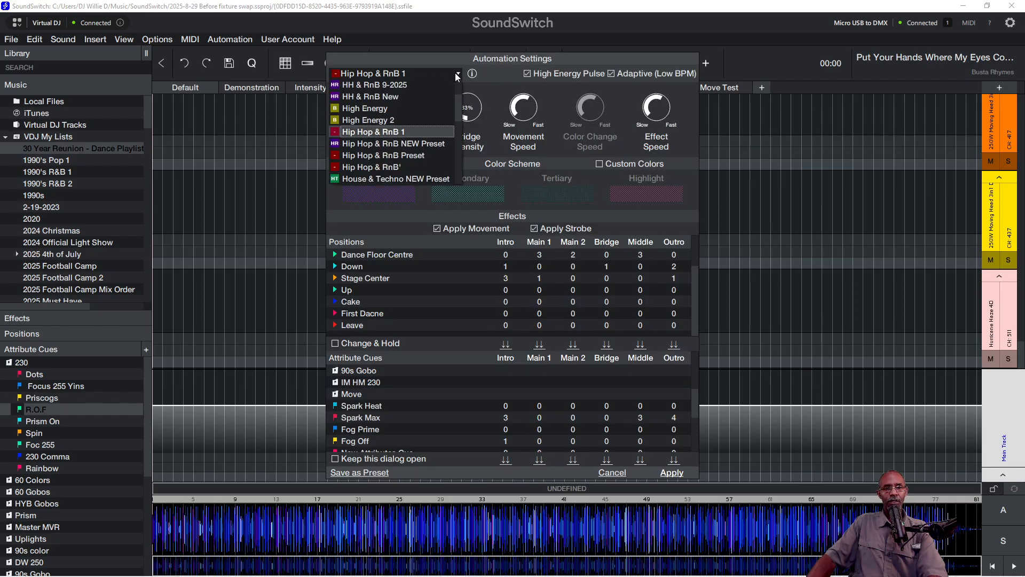
click(398, 144)
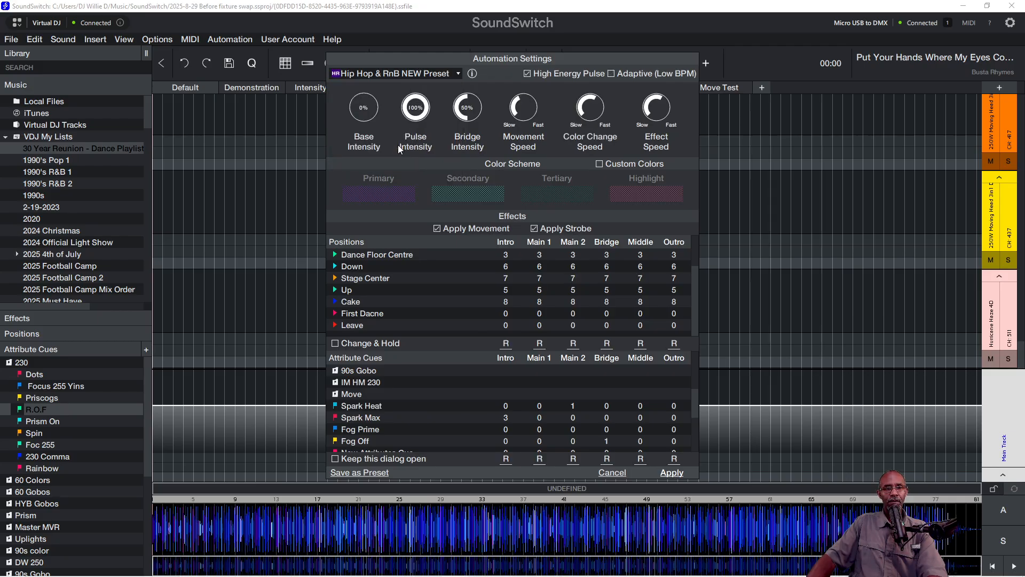
Examine how the Hip Hop & RnB NEW Preset assigns the ungrouped attribute cues, from Spark Heat to Purple, to song sections.
scroll(372, 398, down, 1)
scroll(372, 393, up, 1)
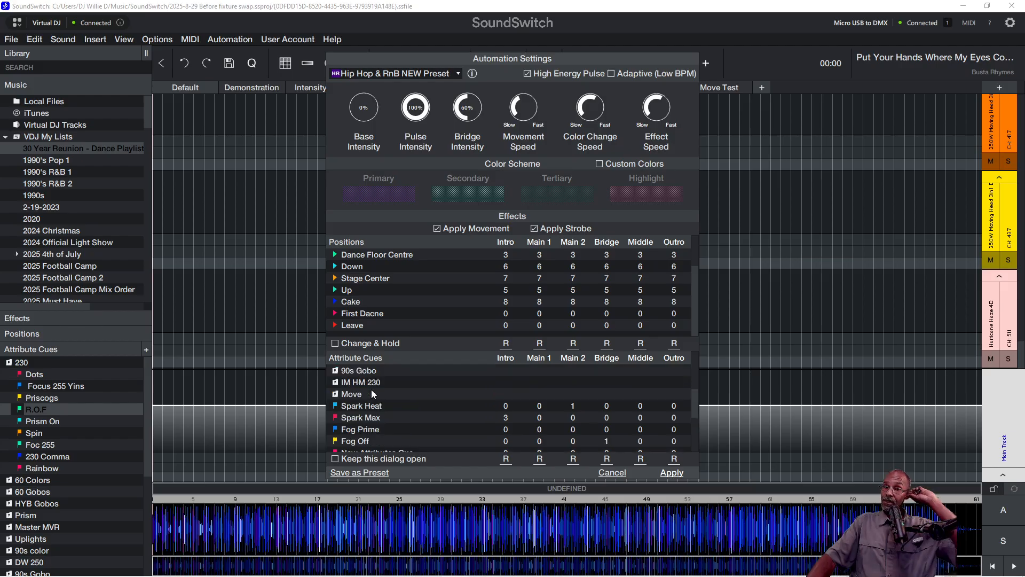
scroll(373, 394, down, 1)
scroll(370, 388, down, 2)
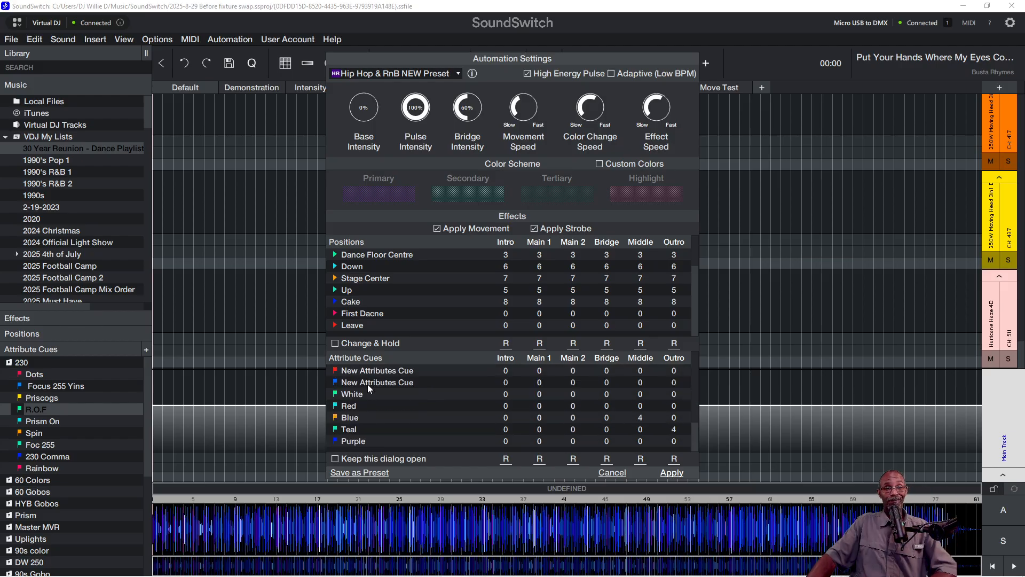
scroll(369, 395, up, 3)
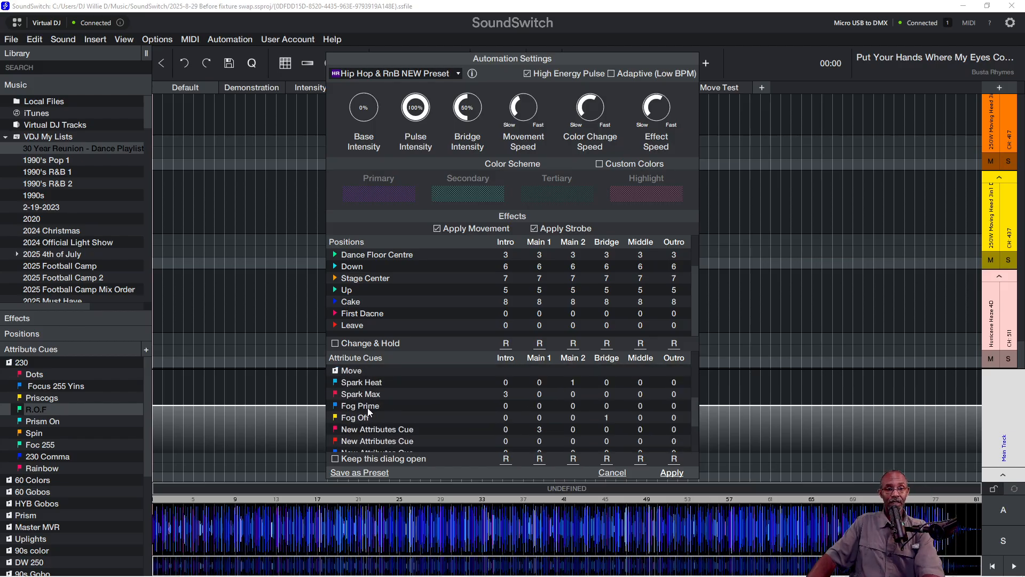
scroll(398, 425, down, 1)
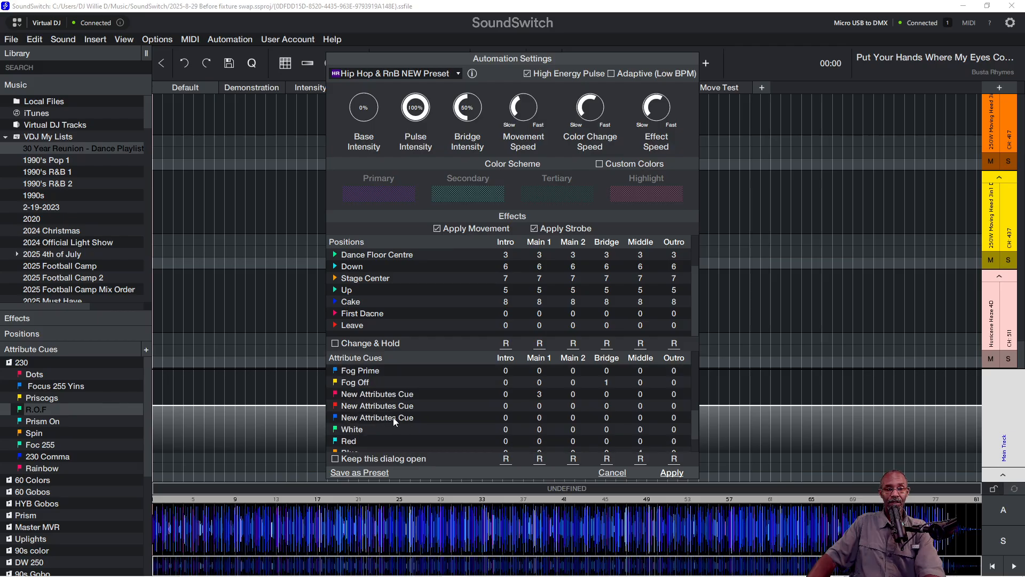
scroll(393, 420, down, 4)
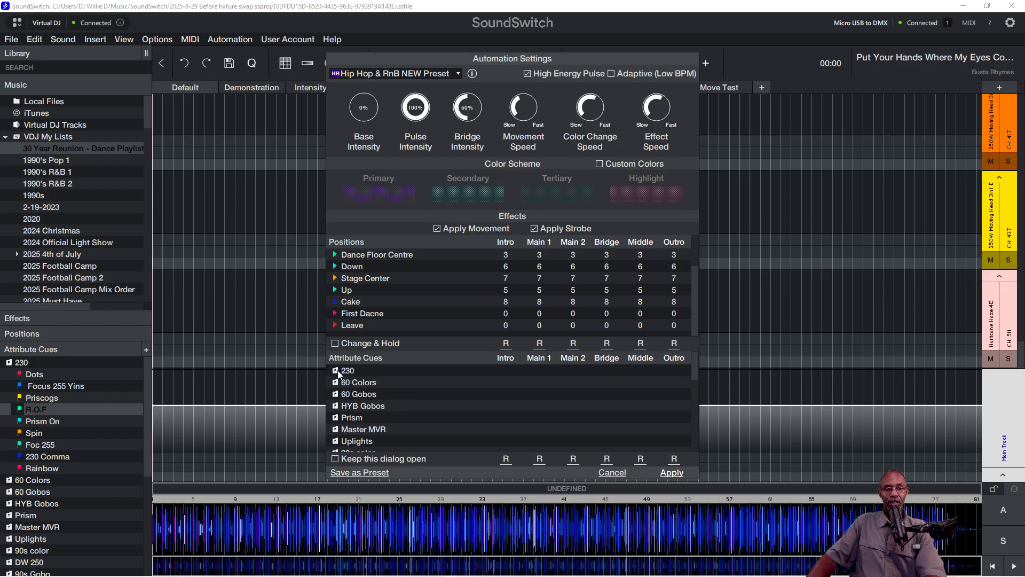
Examine the section assignments of the Master MVR color cues in the preset, and close the automation settings without applying them.
click(336, 371)
click(336, 371)
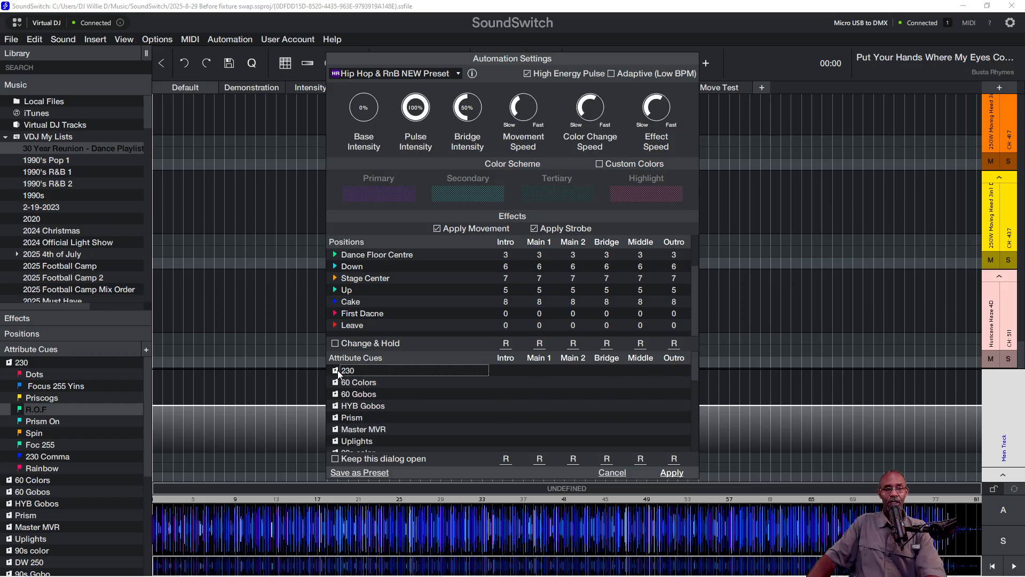
scroll(350, 422, down, 1)
click(344, 395)
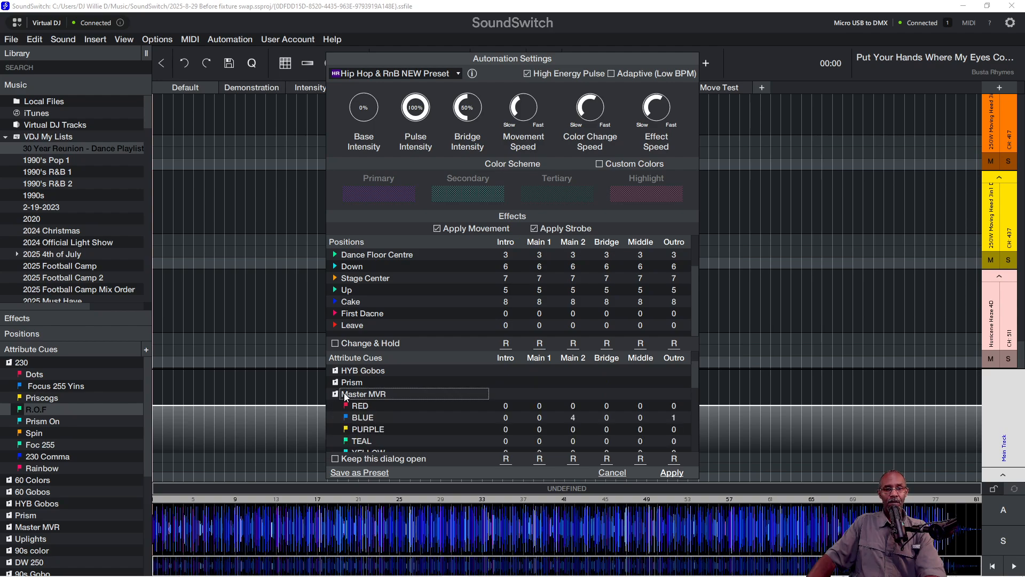
scroll(397, 411, down, 1)
scroll(446, 422, up, 1)
scroll(463, 424, down, 1)
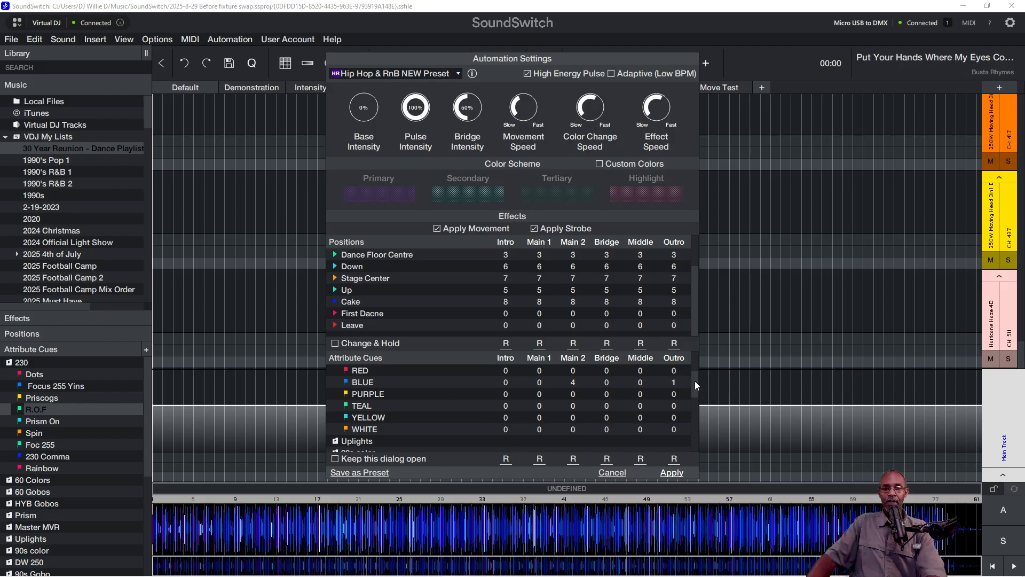
scroll(697, 380, up, 2)
scroll(696, 381, down, 1)
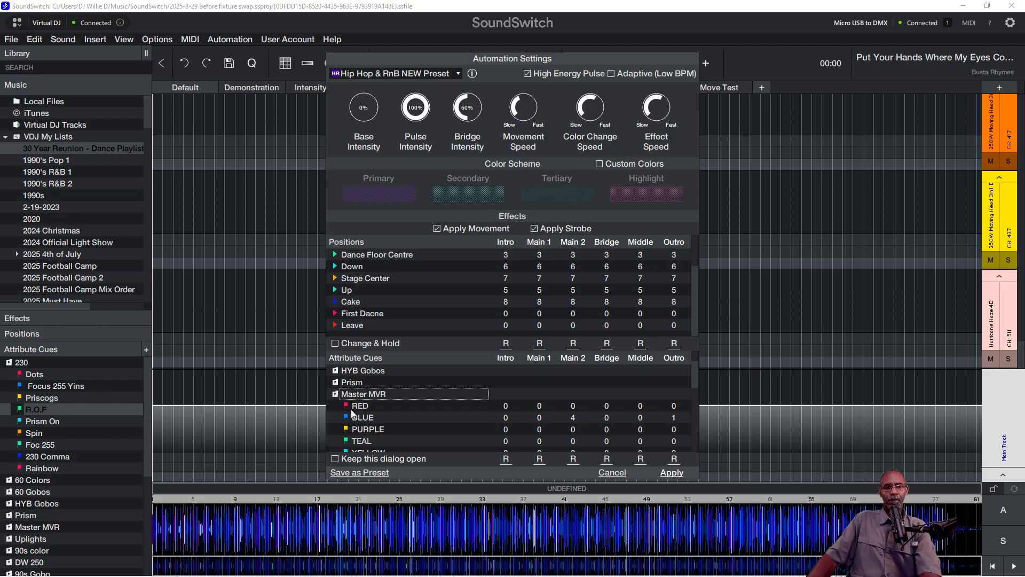
click(356, 396)
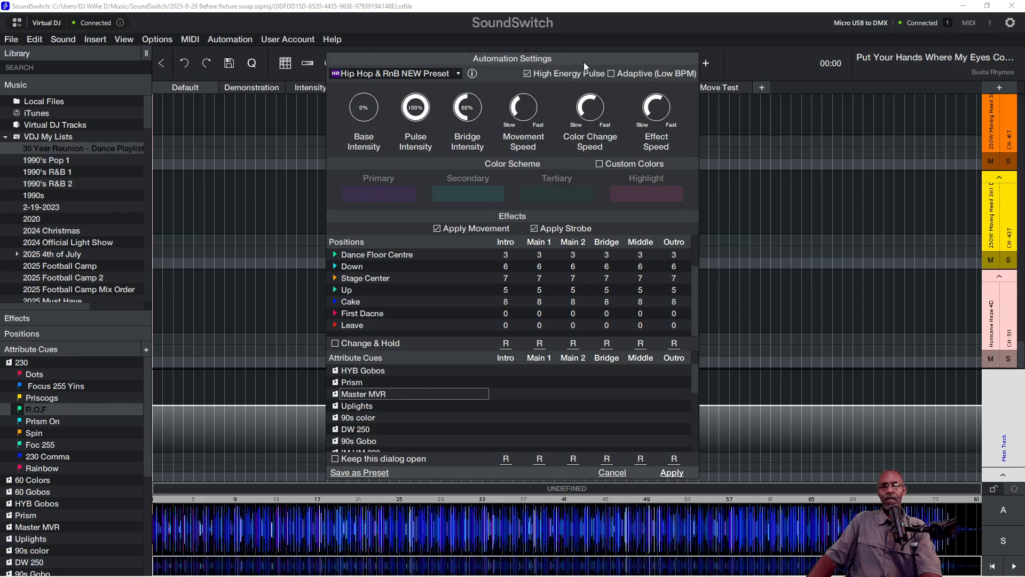
drag(584, 62, 617, 58)
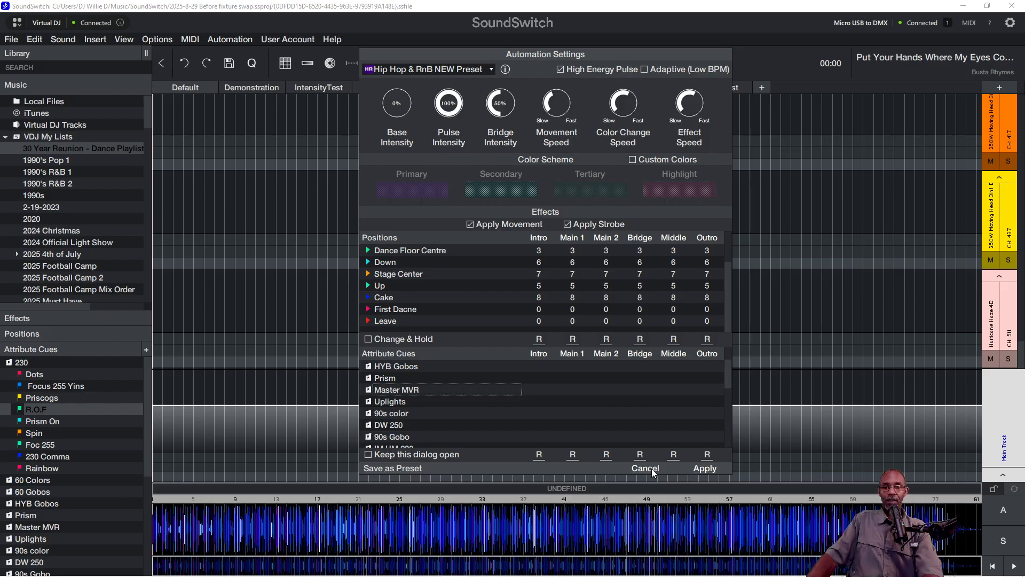
click(652, 469)
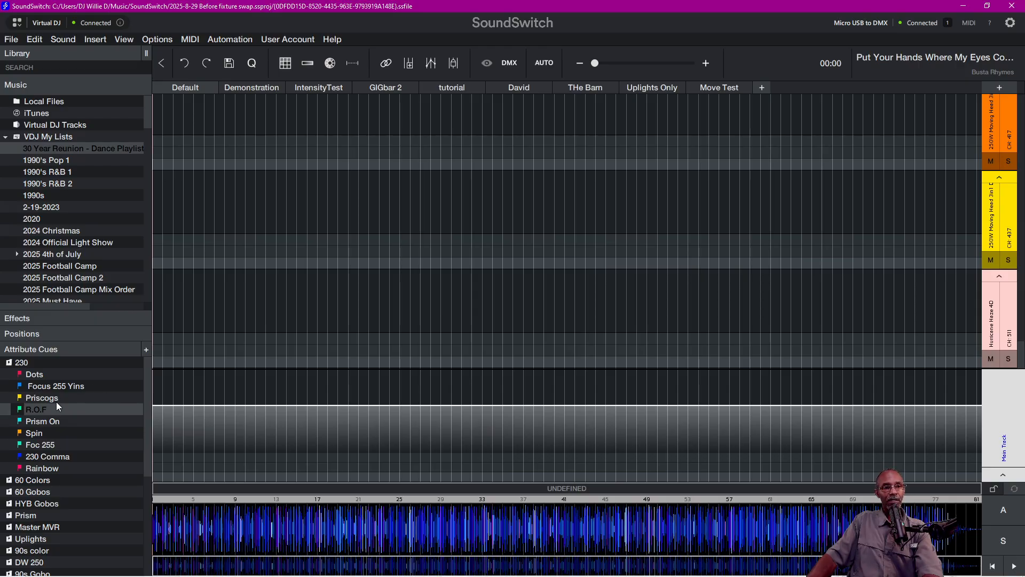
Return to the 30 Year Reunion - Dance Playlist and look through its tracks for existing light shows.
click(31, 146)
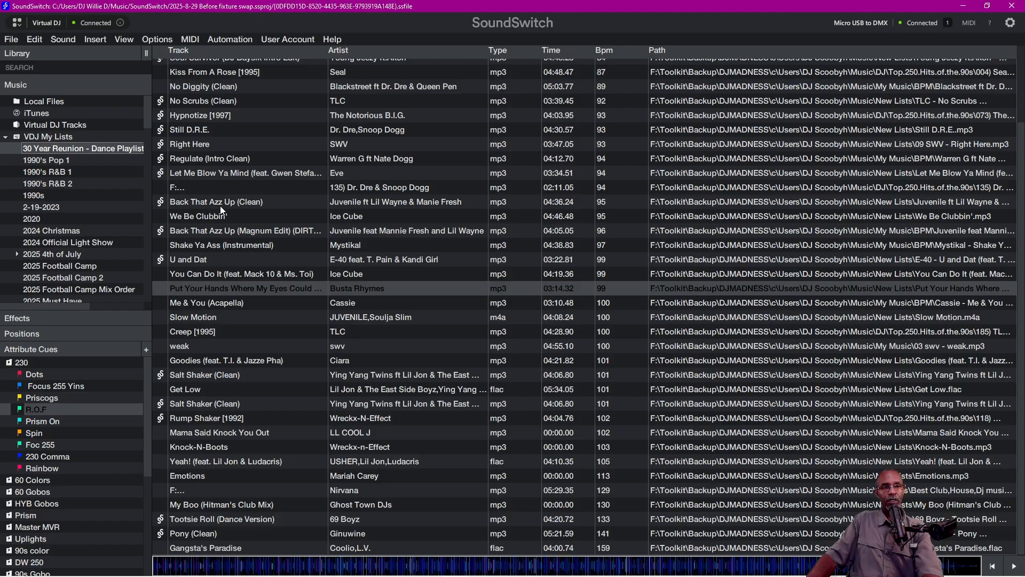
scroll(285, 283, up, 2)
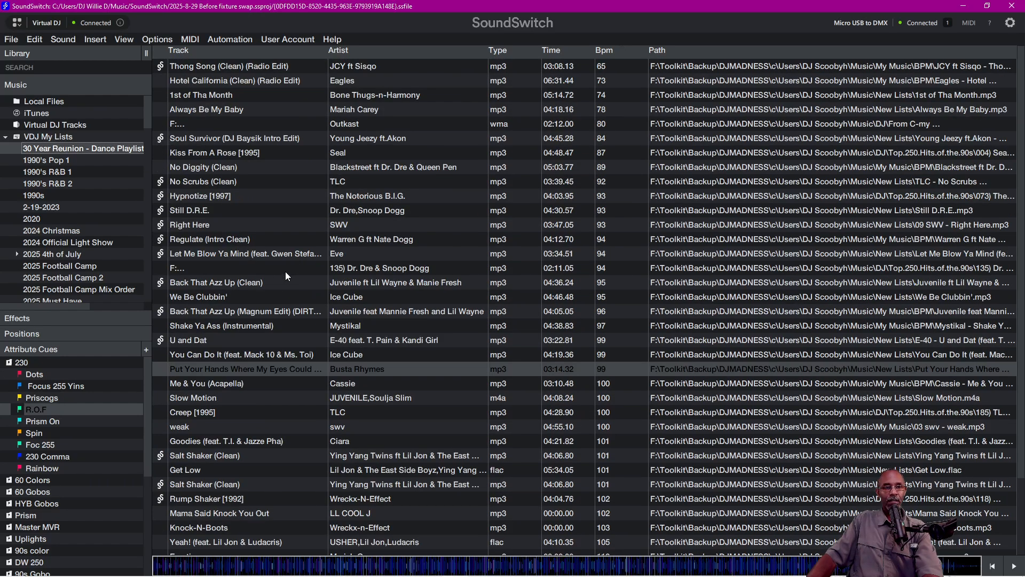
scroll(285, 271, down, 2)
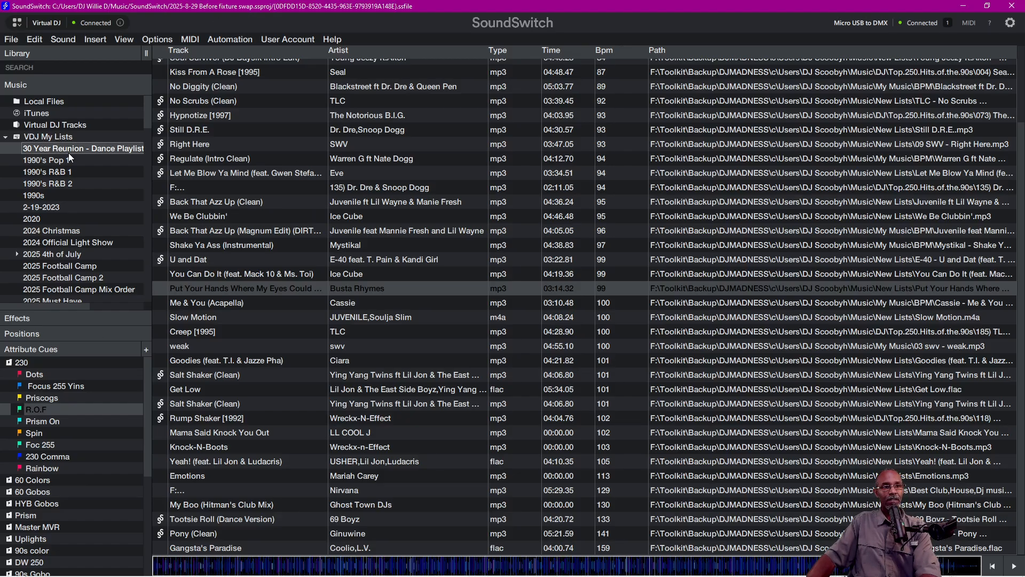
click(36, 141)
click(35, 146)
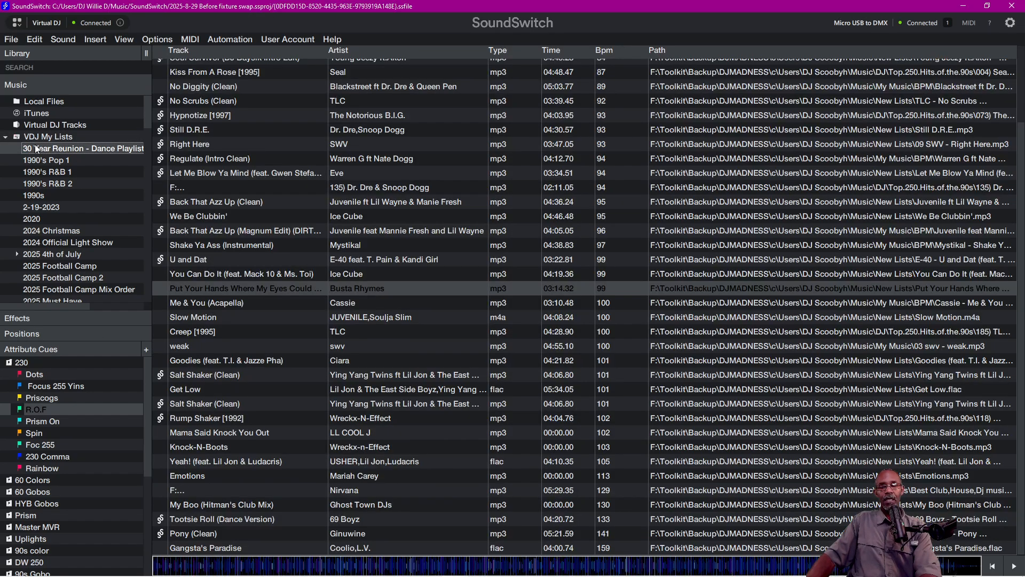